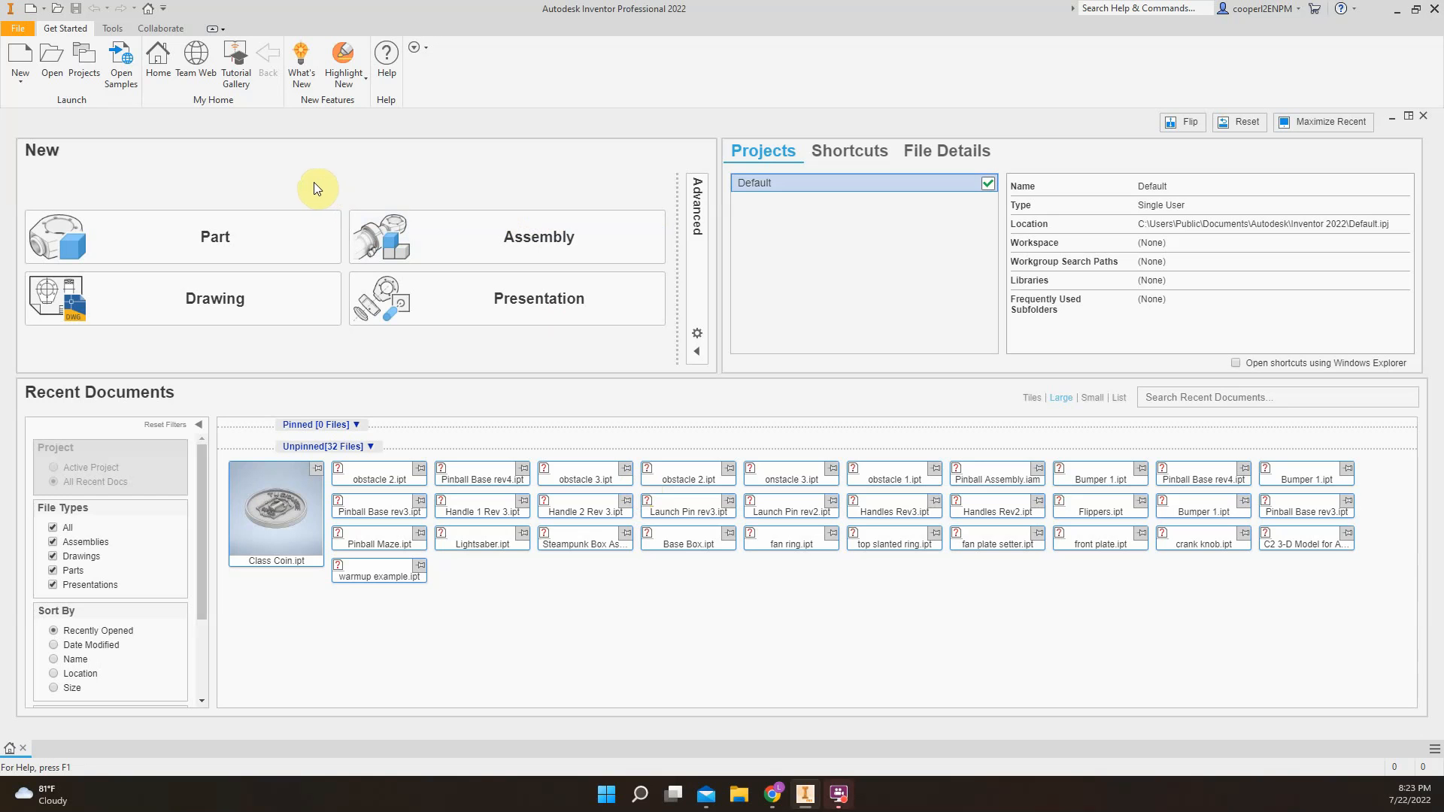
click(26, 30)
click(69, 83)
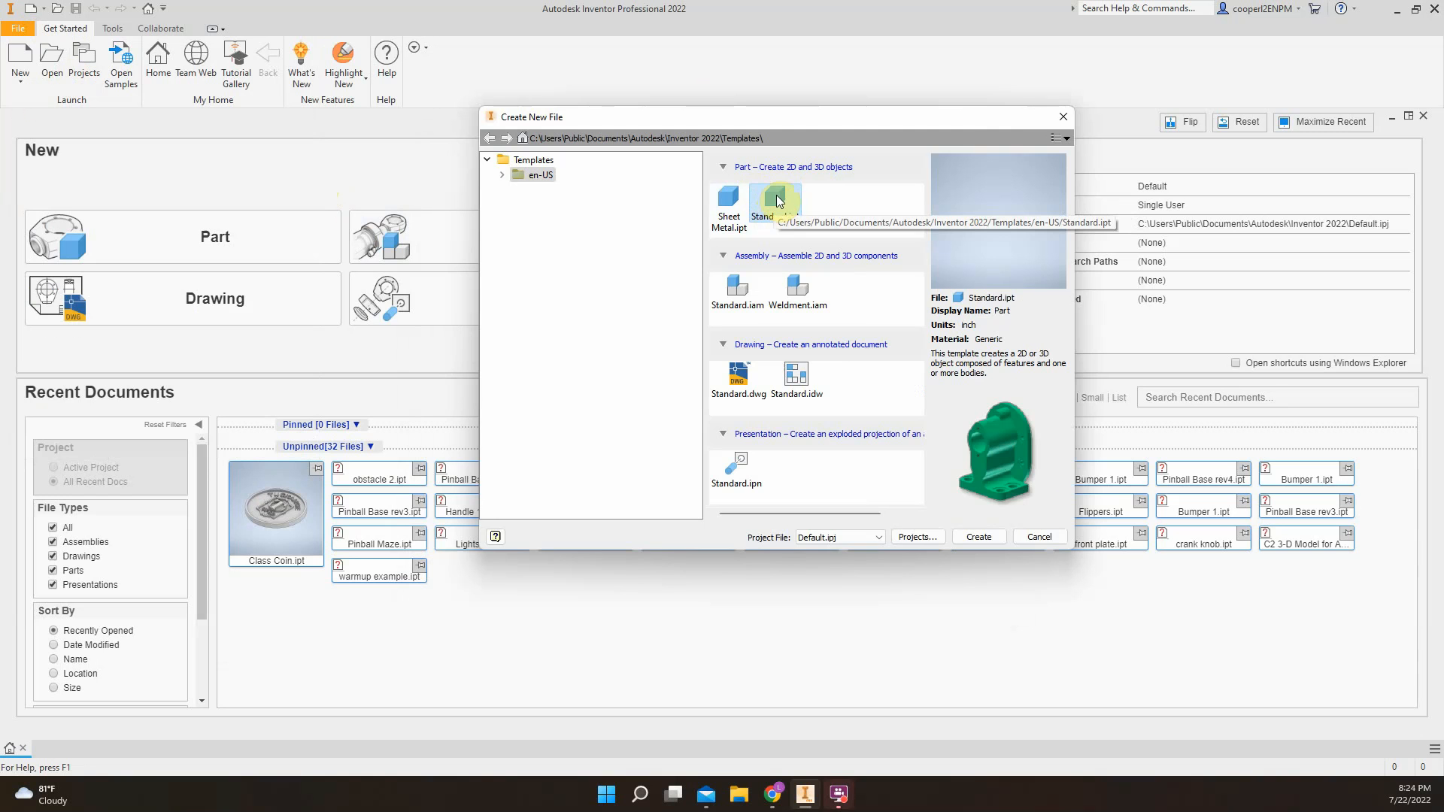
click(1063, 117)
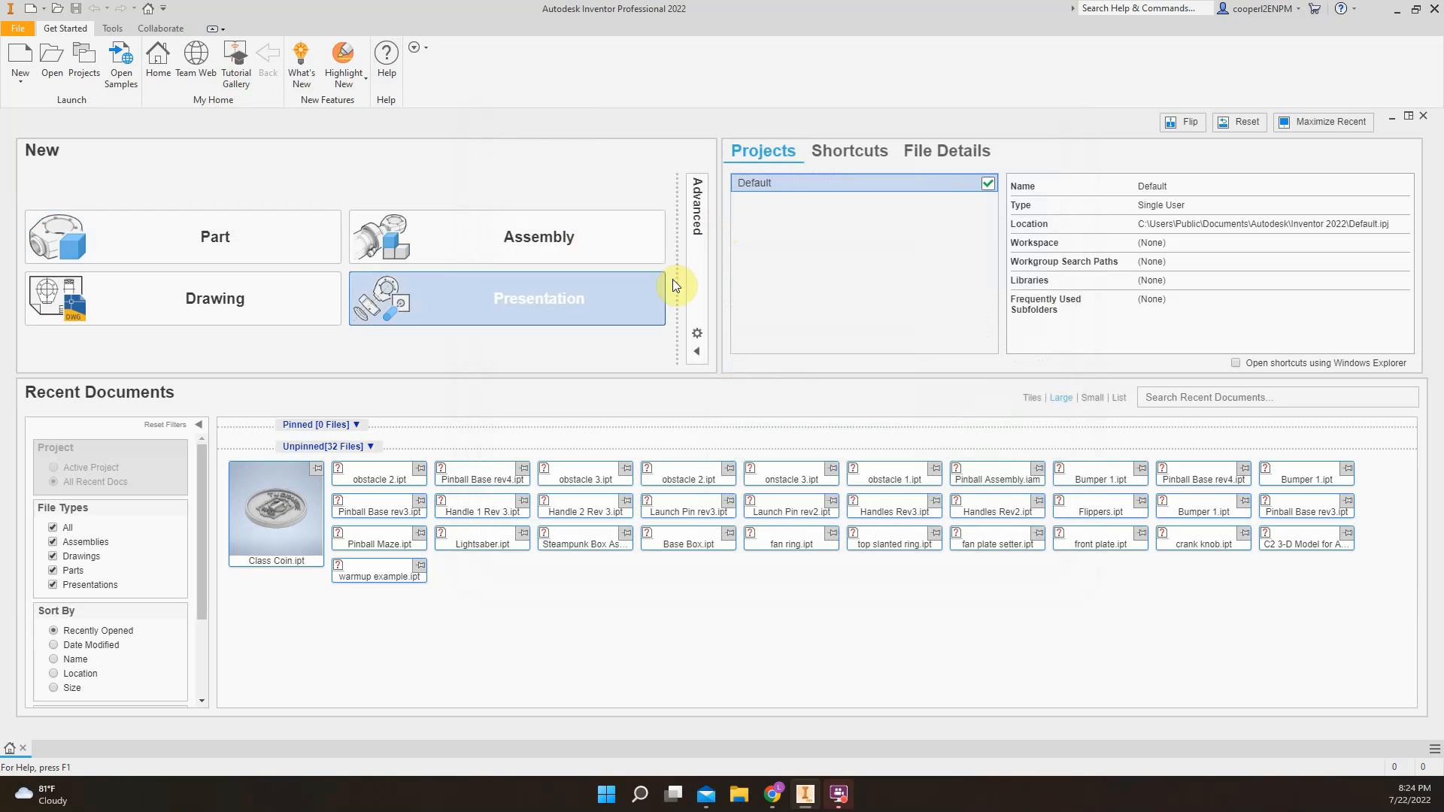
Create a new part document
click(213, 245)
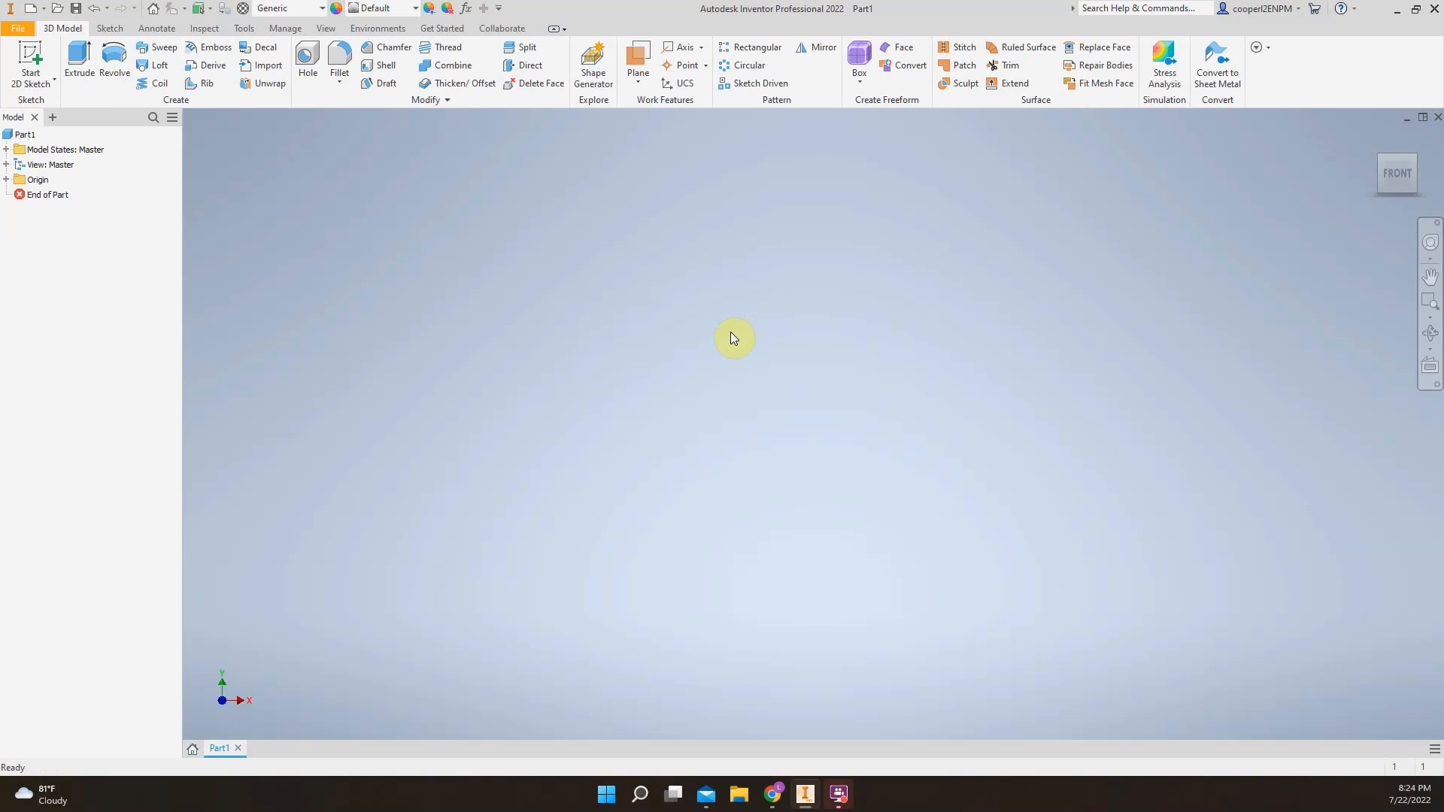
click(504, 28)
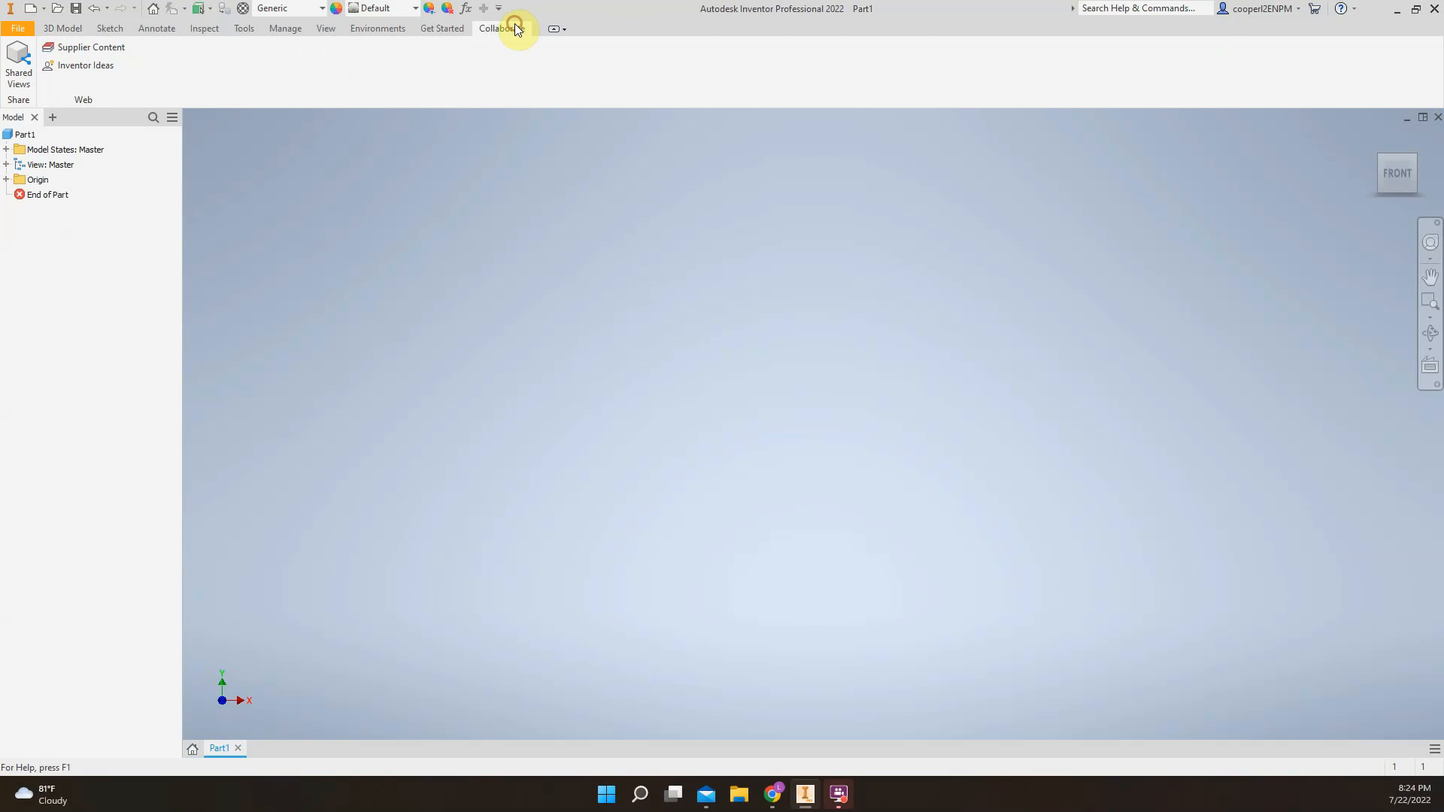
click(436, 32)
click(380, 29)
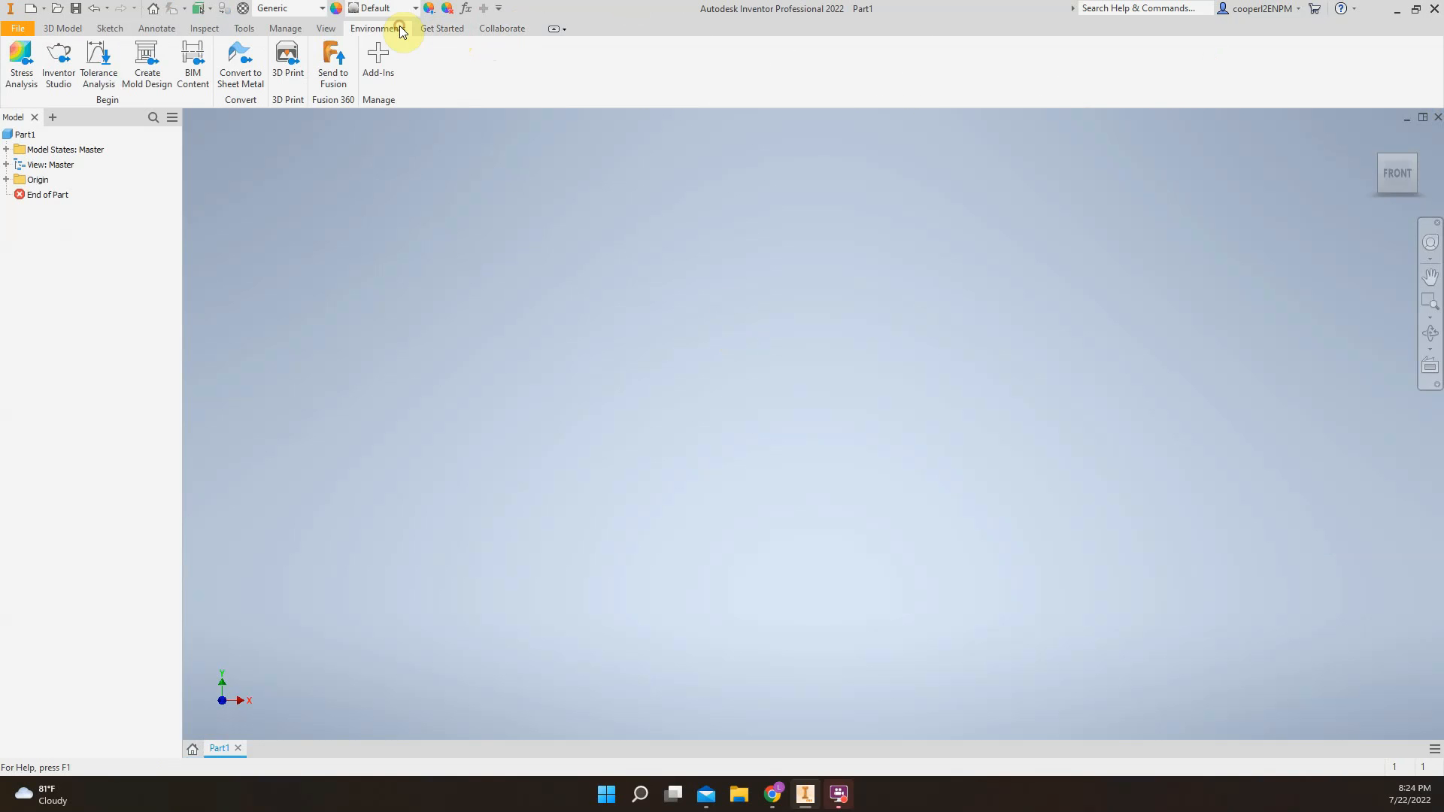
click(326, 28)
click(285, 28)
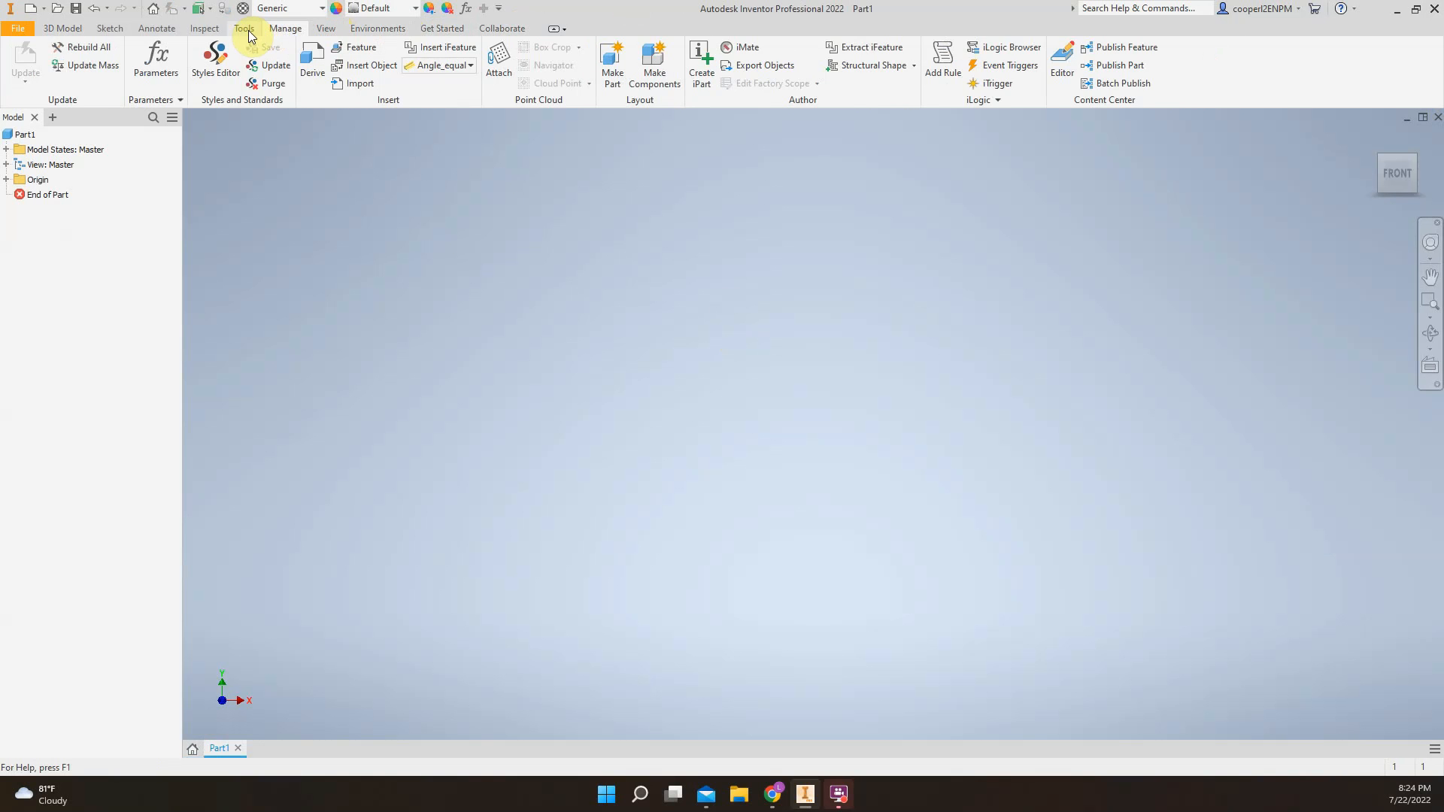
click(243, 29)
click(219, 29)
click(153, 32)
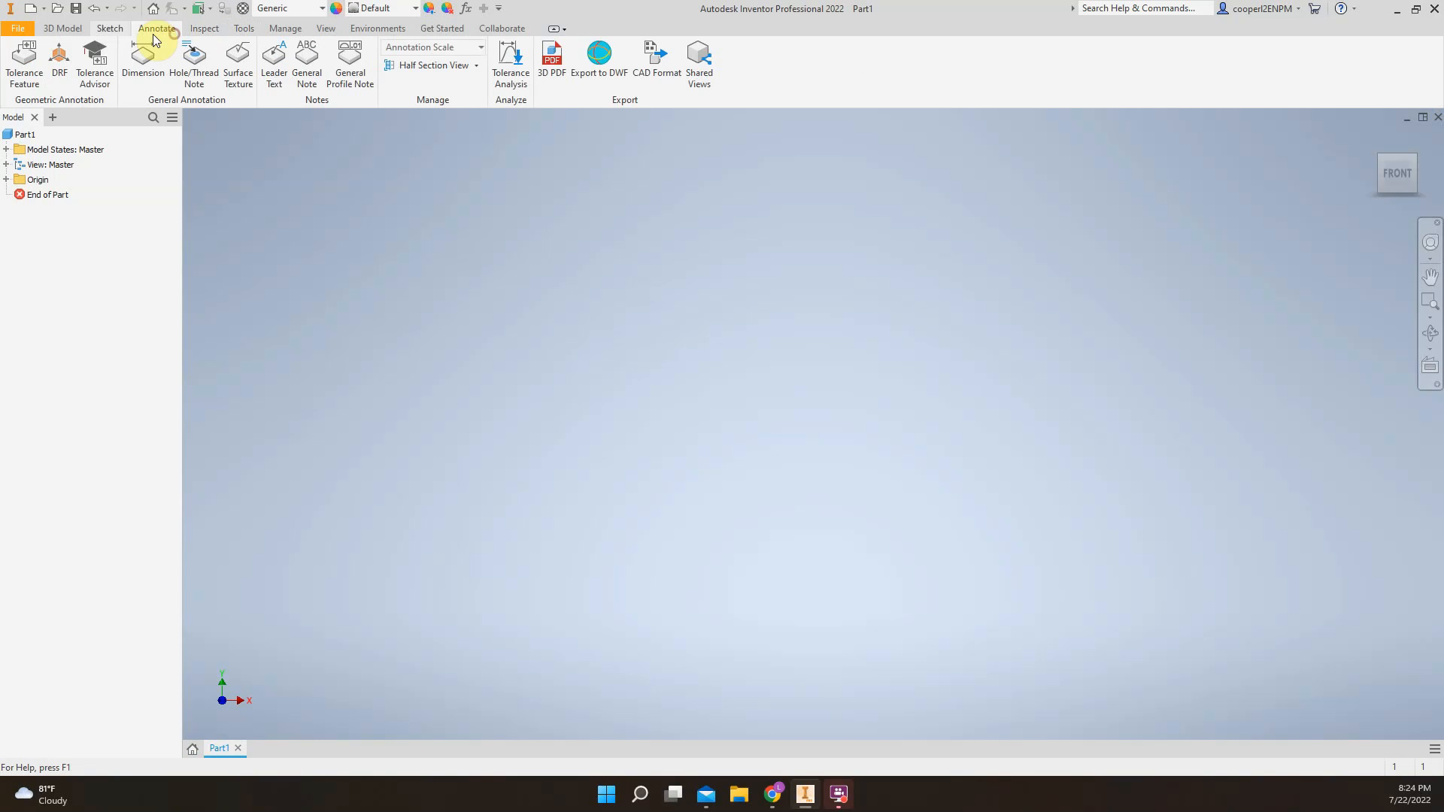
click(110, 30)
click(65, 29)
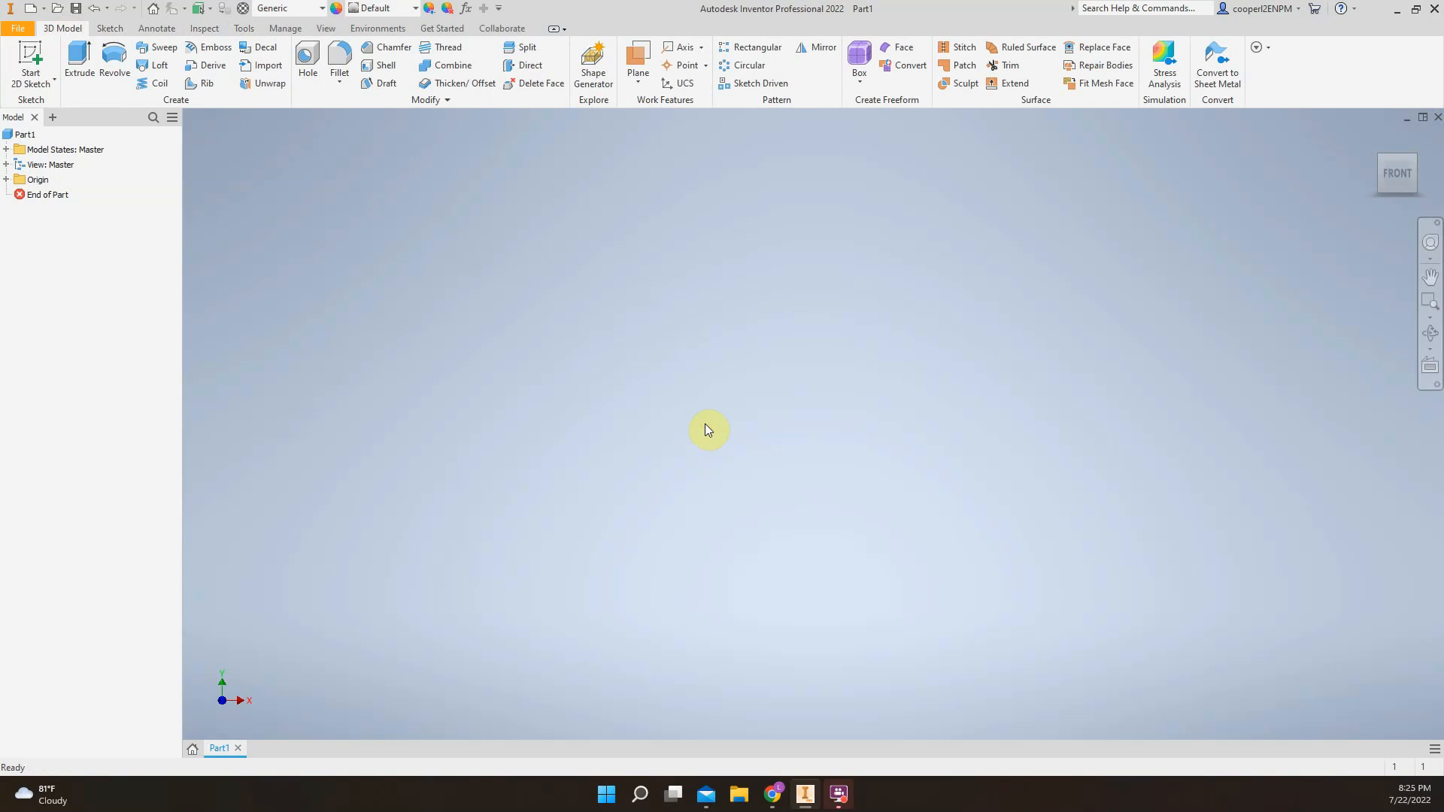
Start a new 2D sketch on the front (XY) origin plane
key(s)
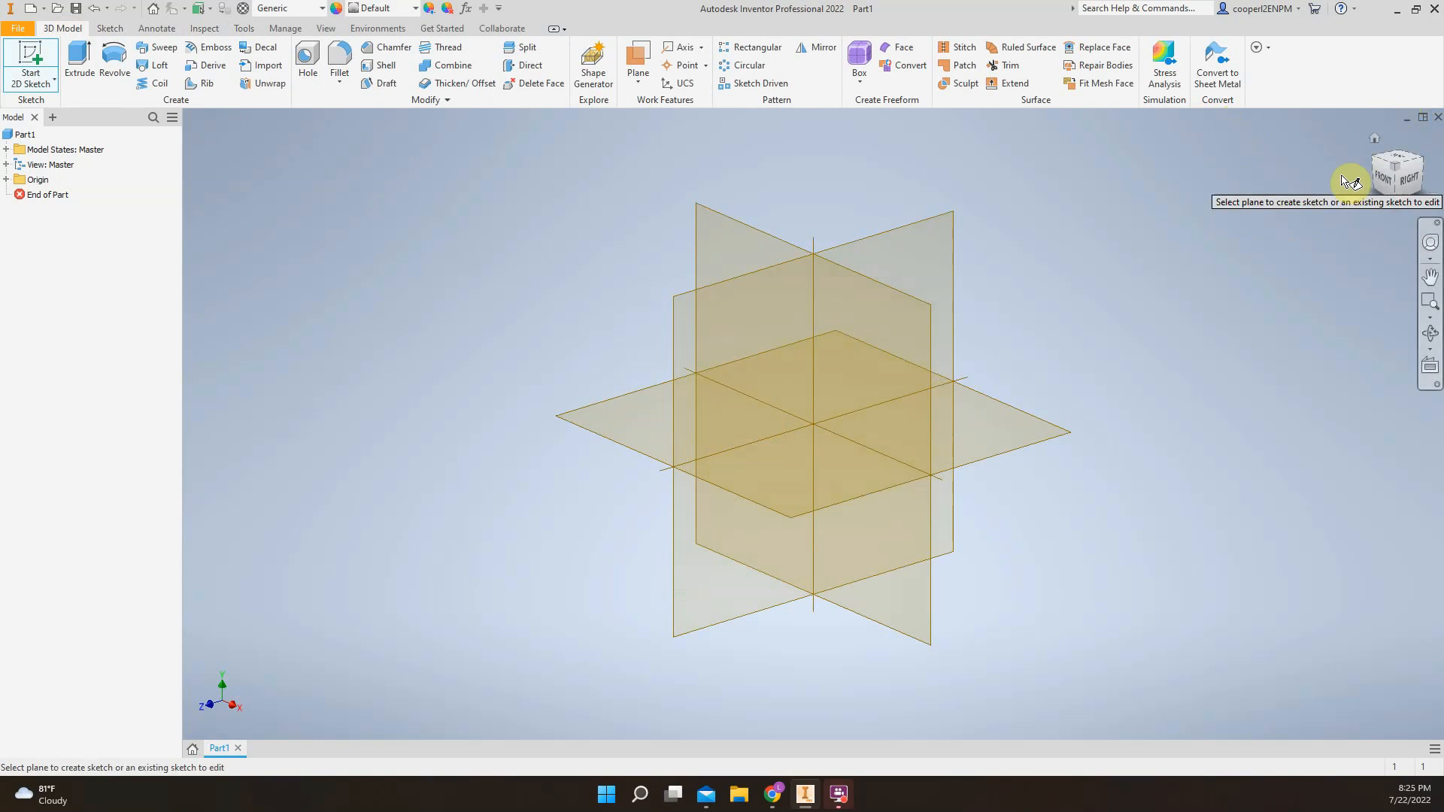
click(1377, 180)
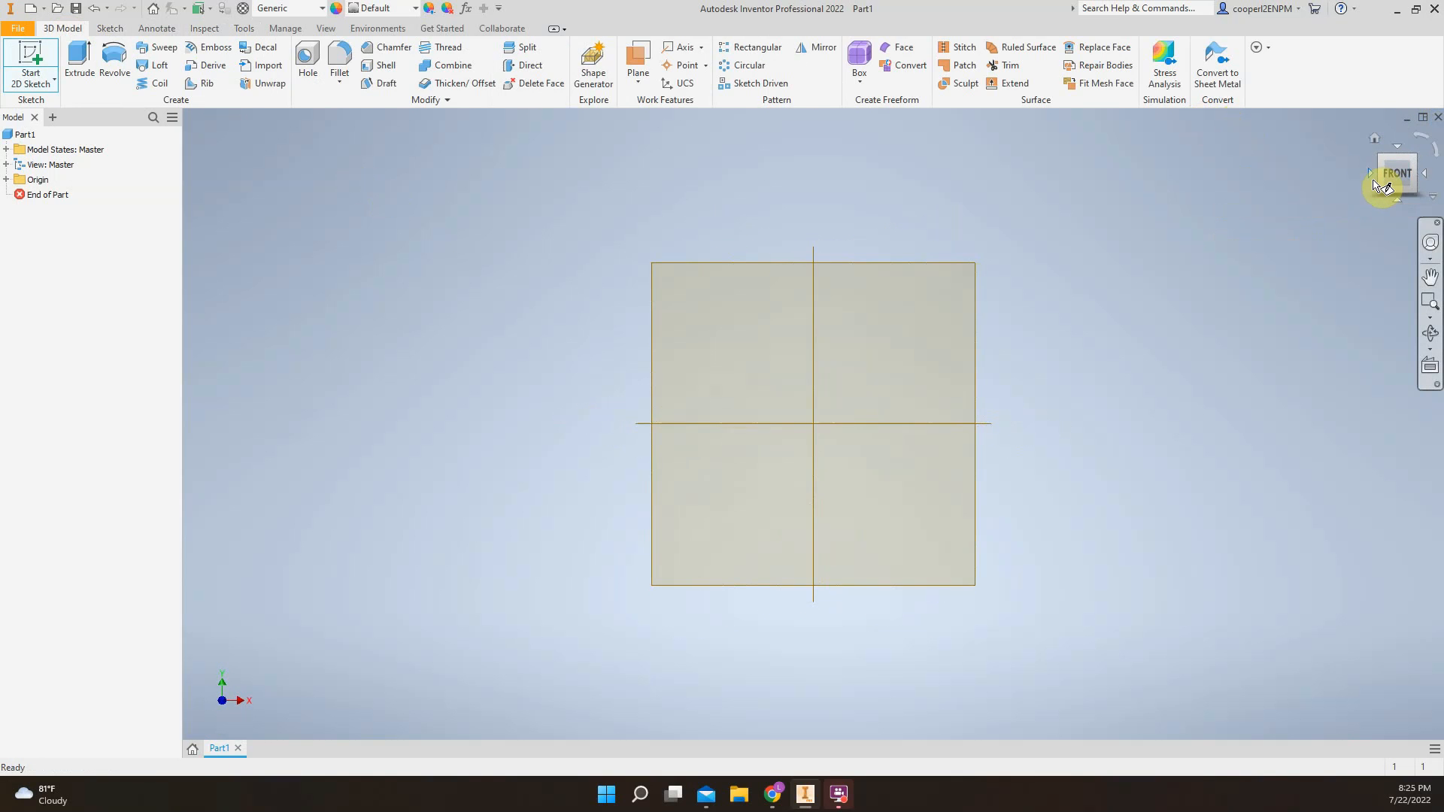
scroll(1120, 407, down, 4)
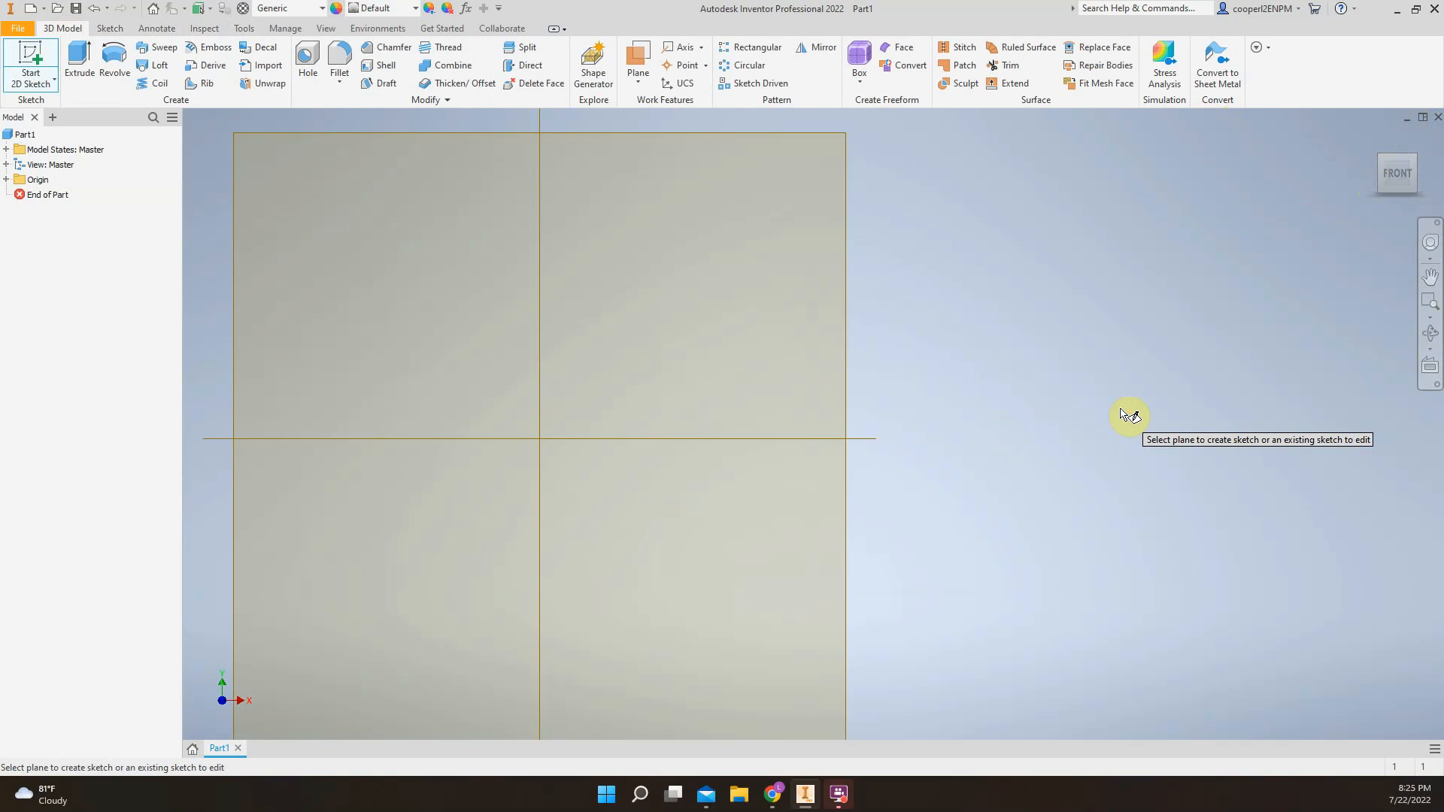
scroll(1009, 453, up, 1)
middle_drag(997, 456, 1119, 456)
key(s)
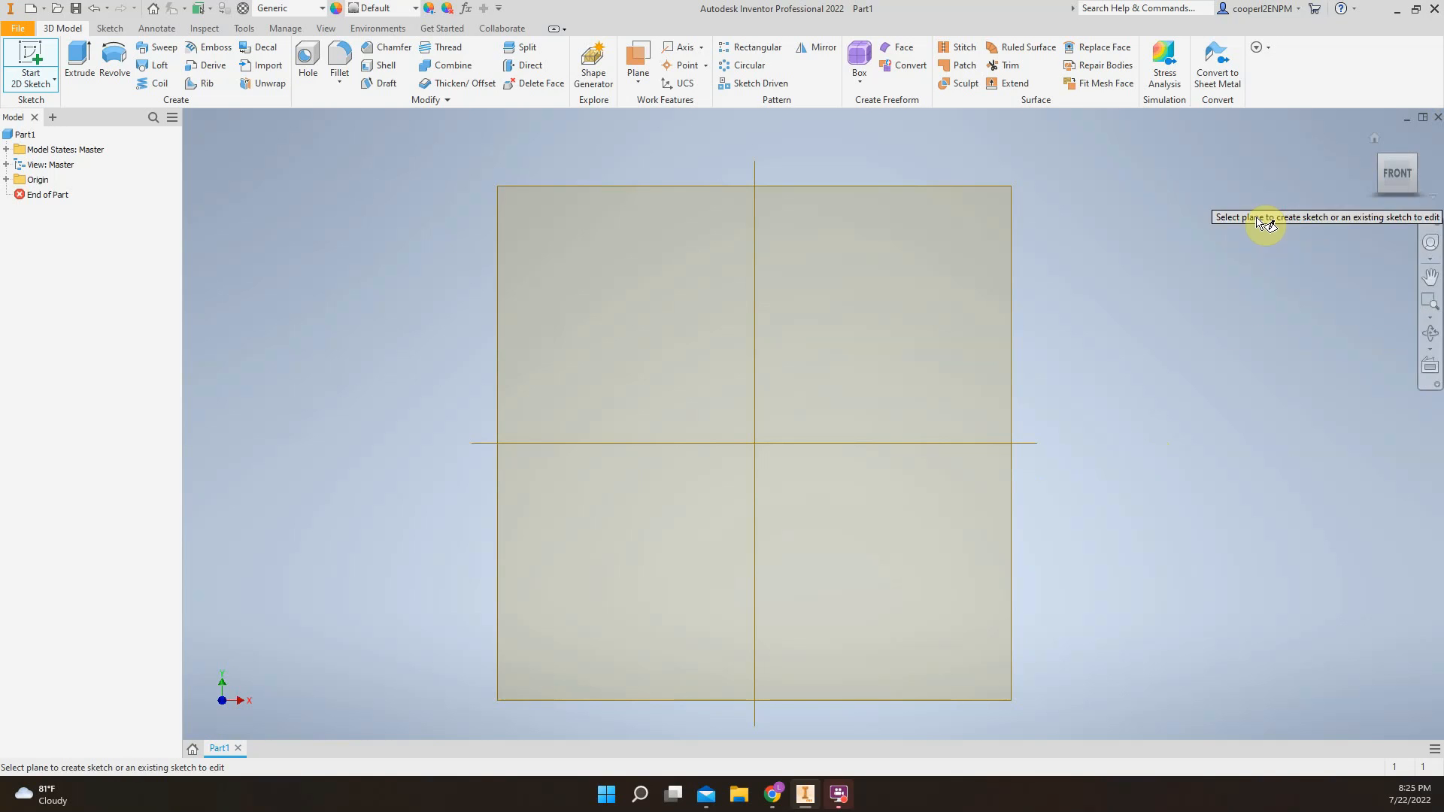
click(1391, 171)
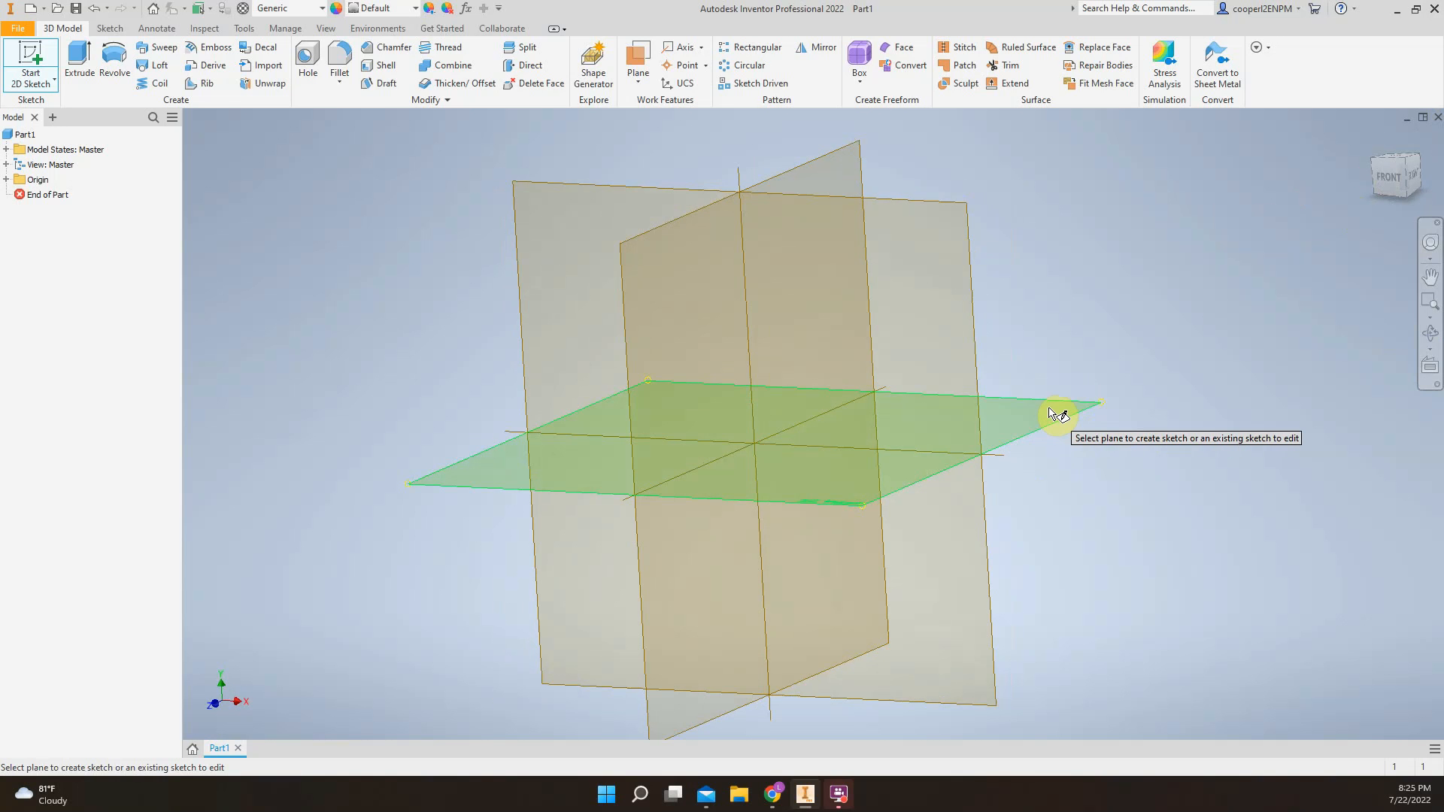
scroll(1182, 309, down, 5)
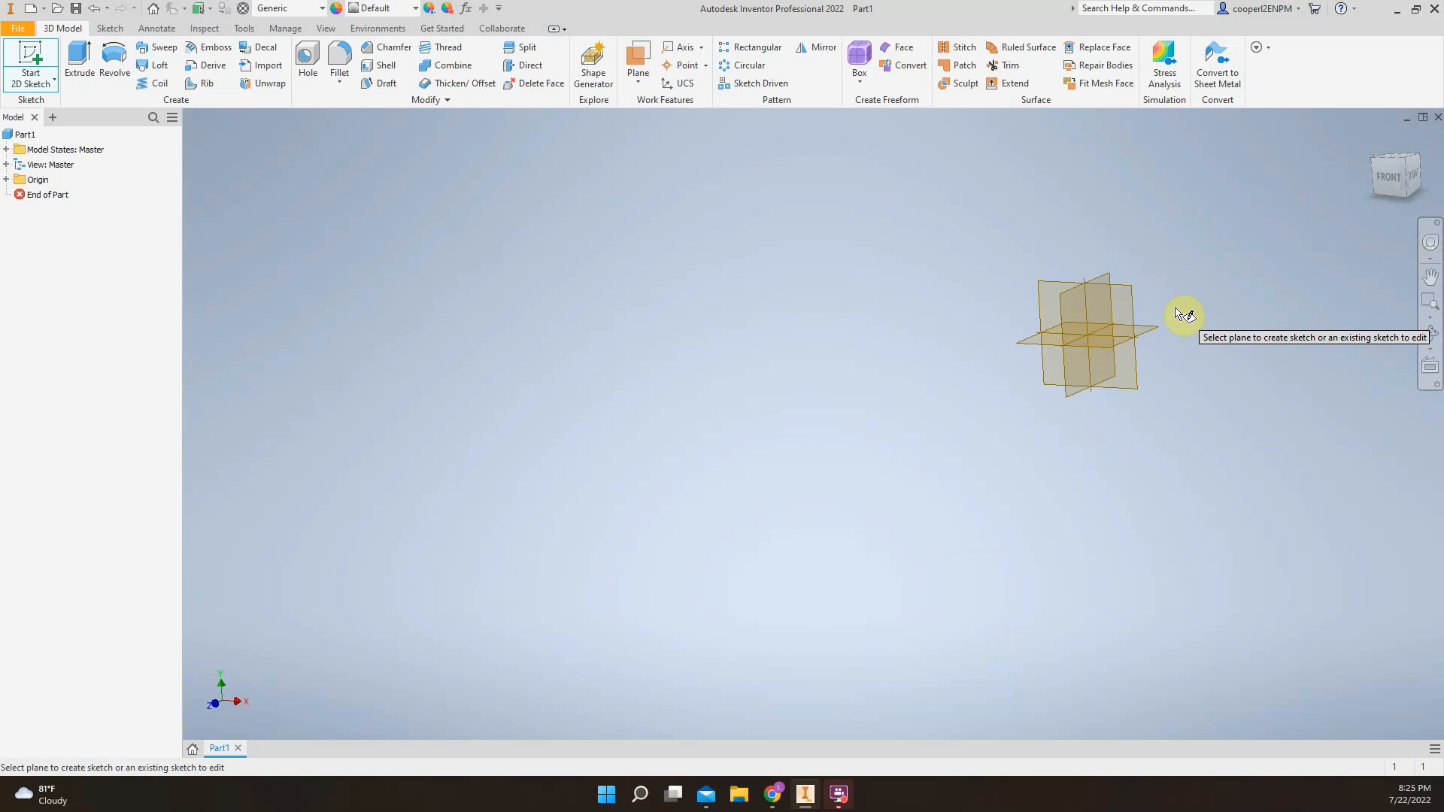
click(1380, 151)
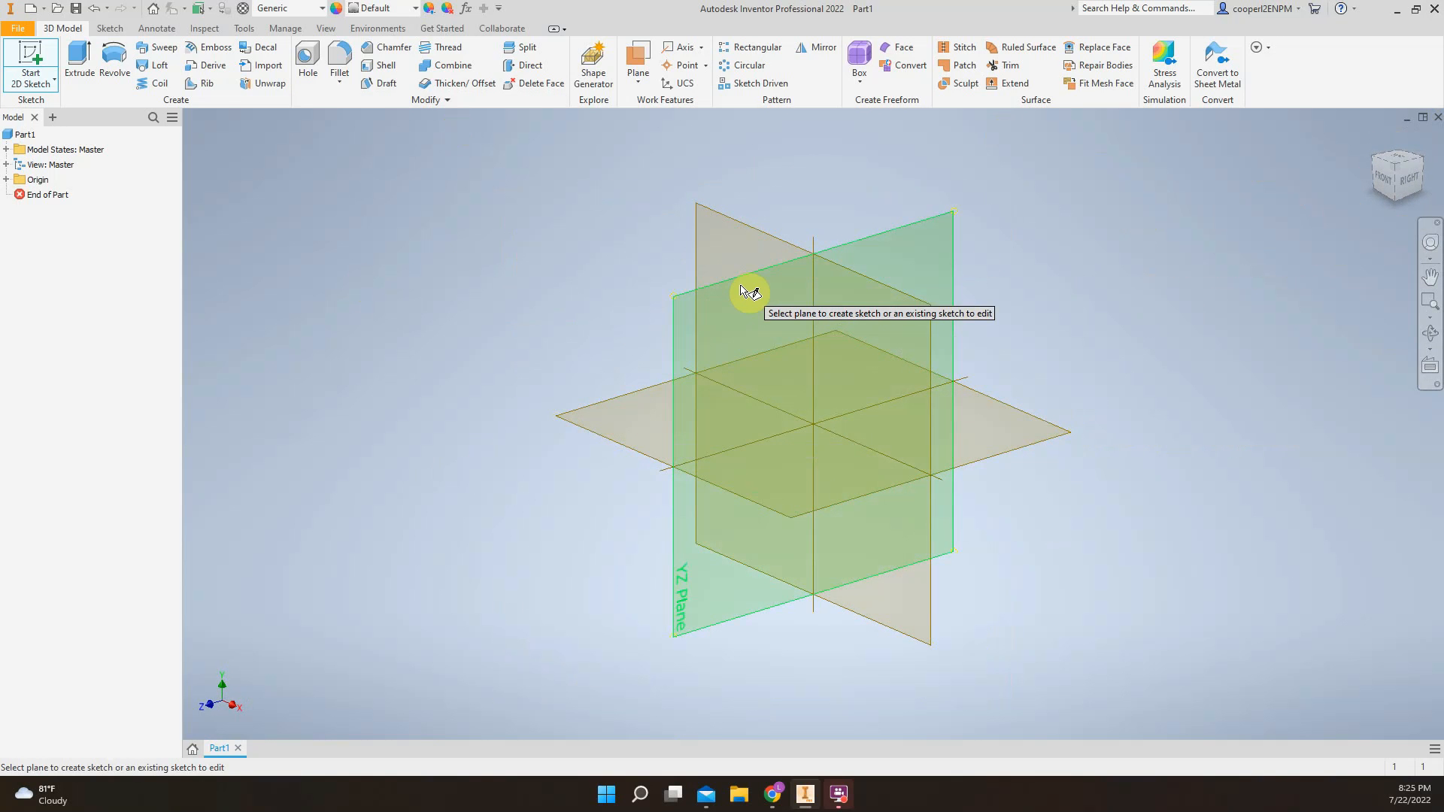
click(750, 238)
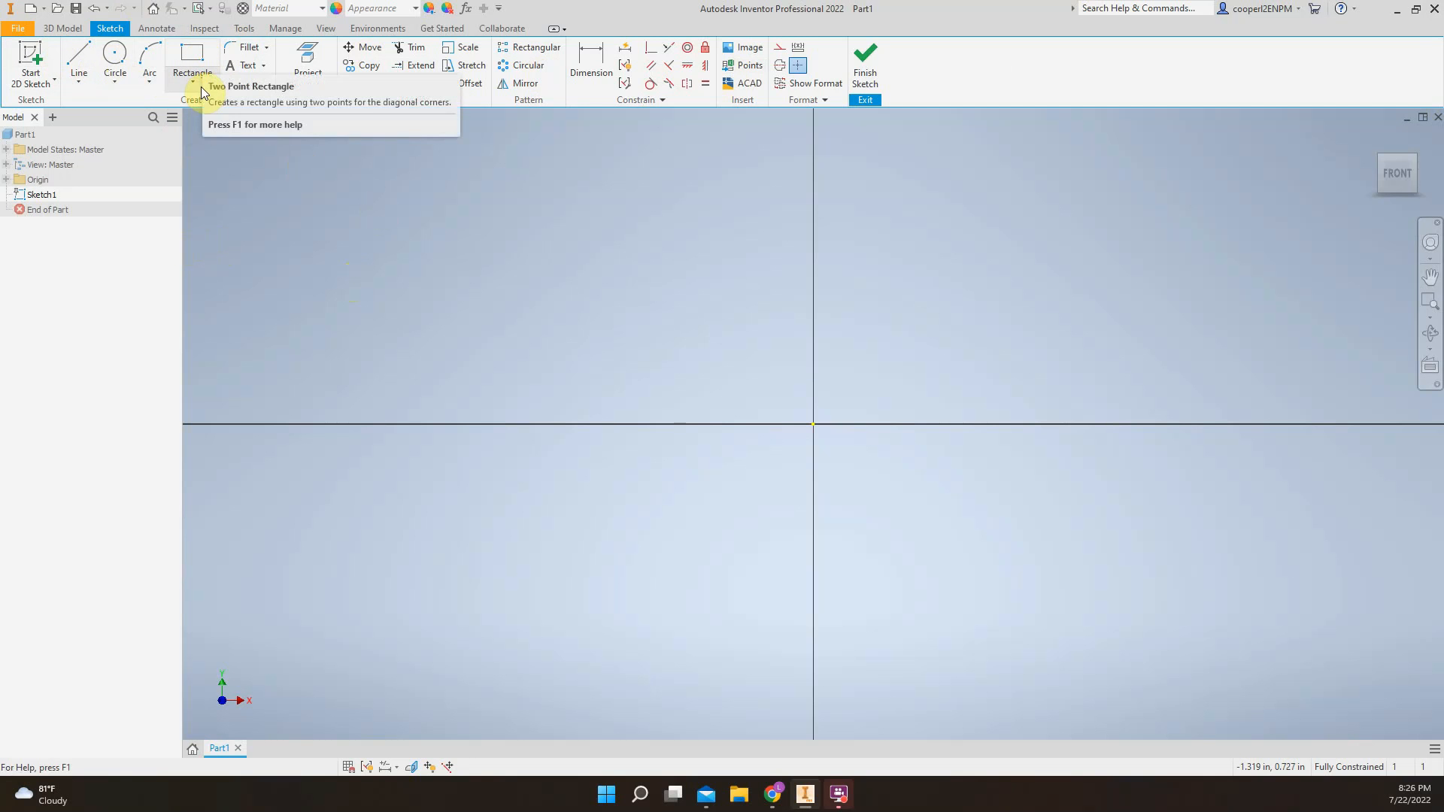
click(182, 77)
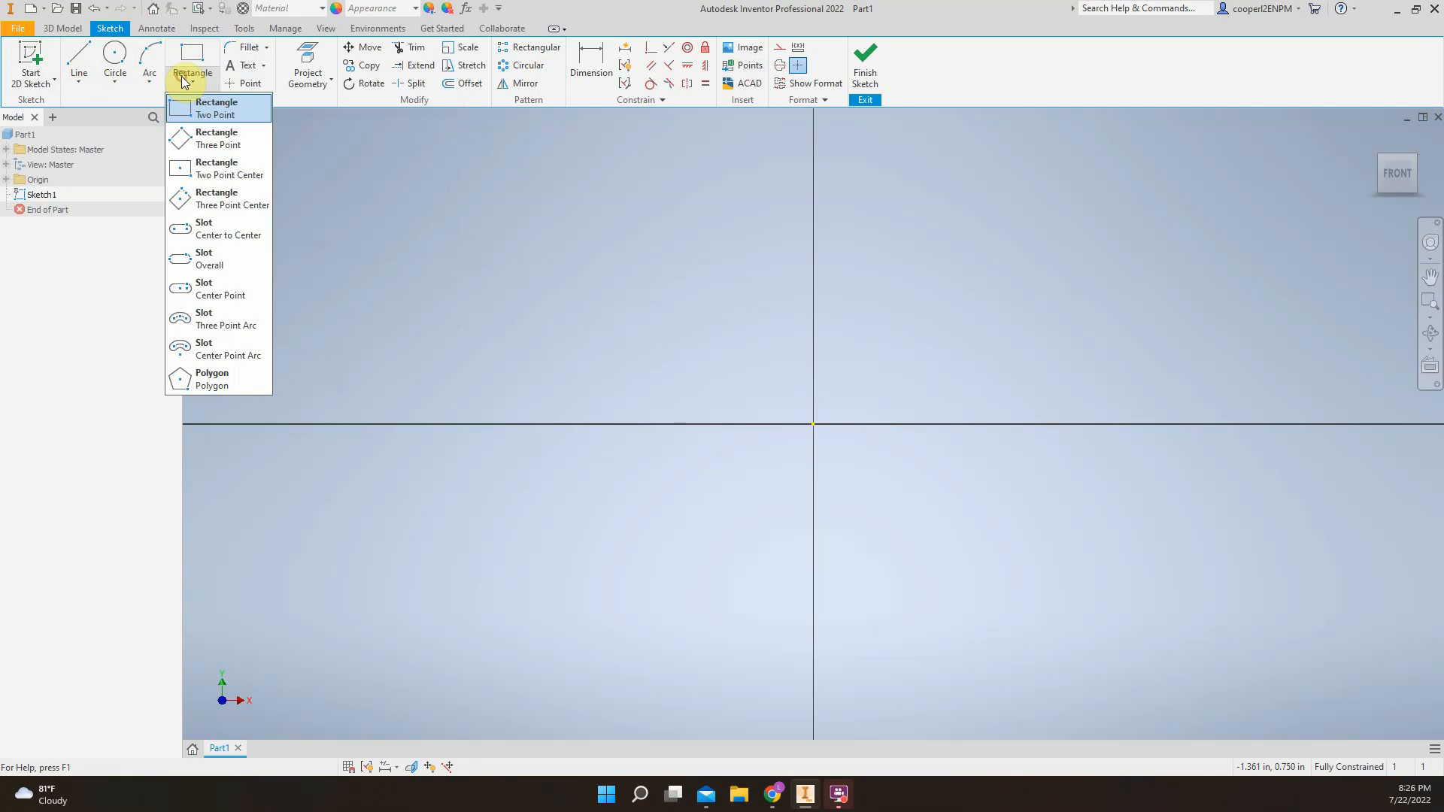
click(148, 84)
click(115, 85)
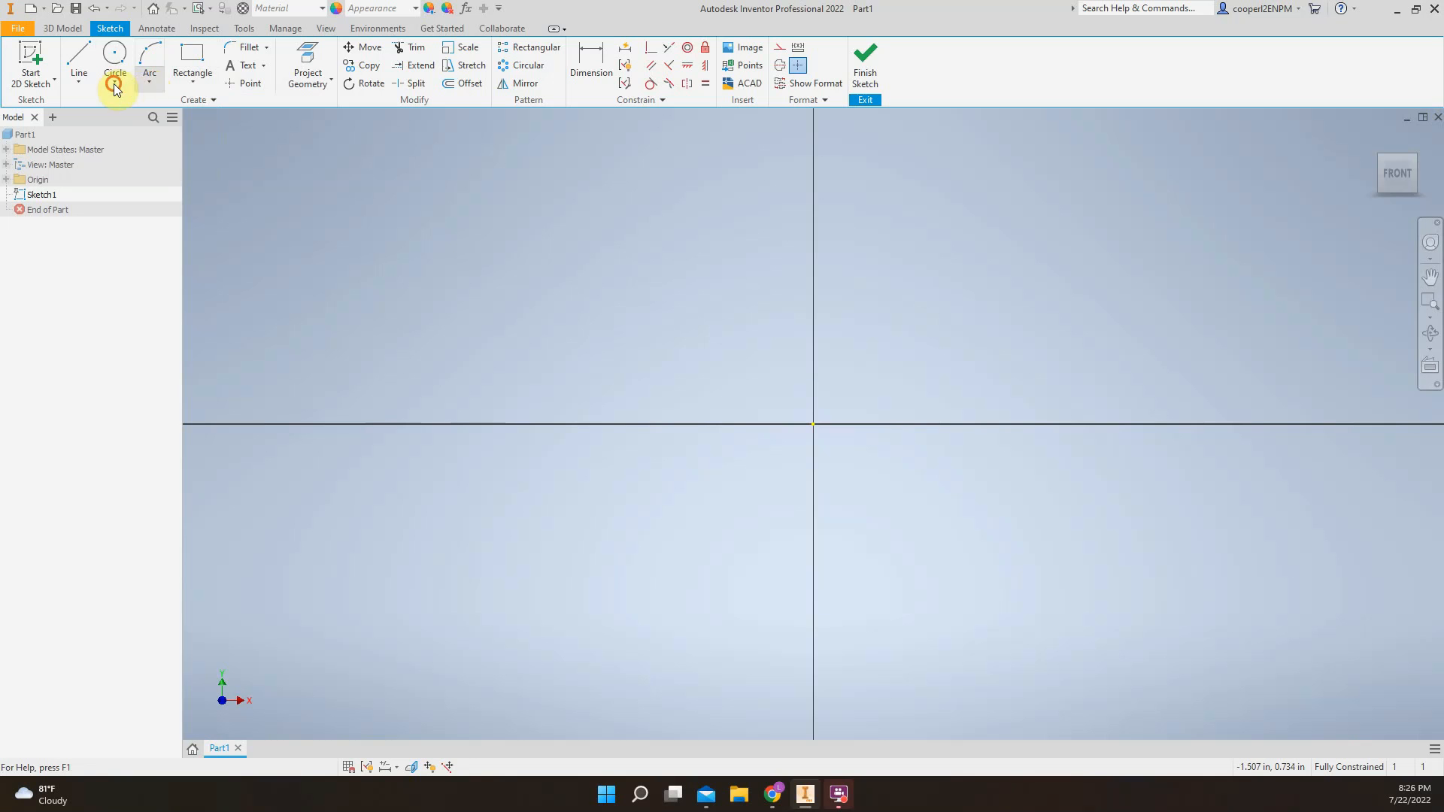
click(78, 82)
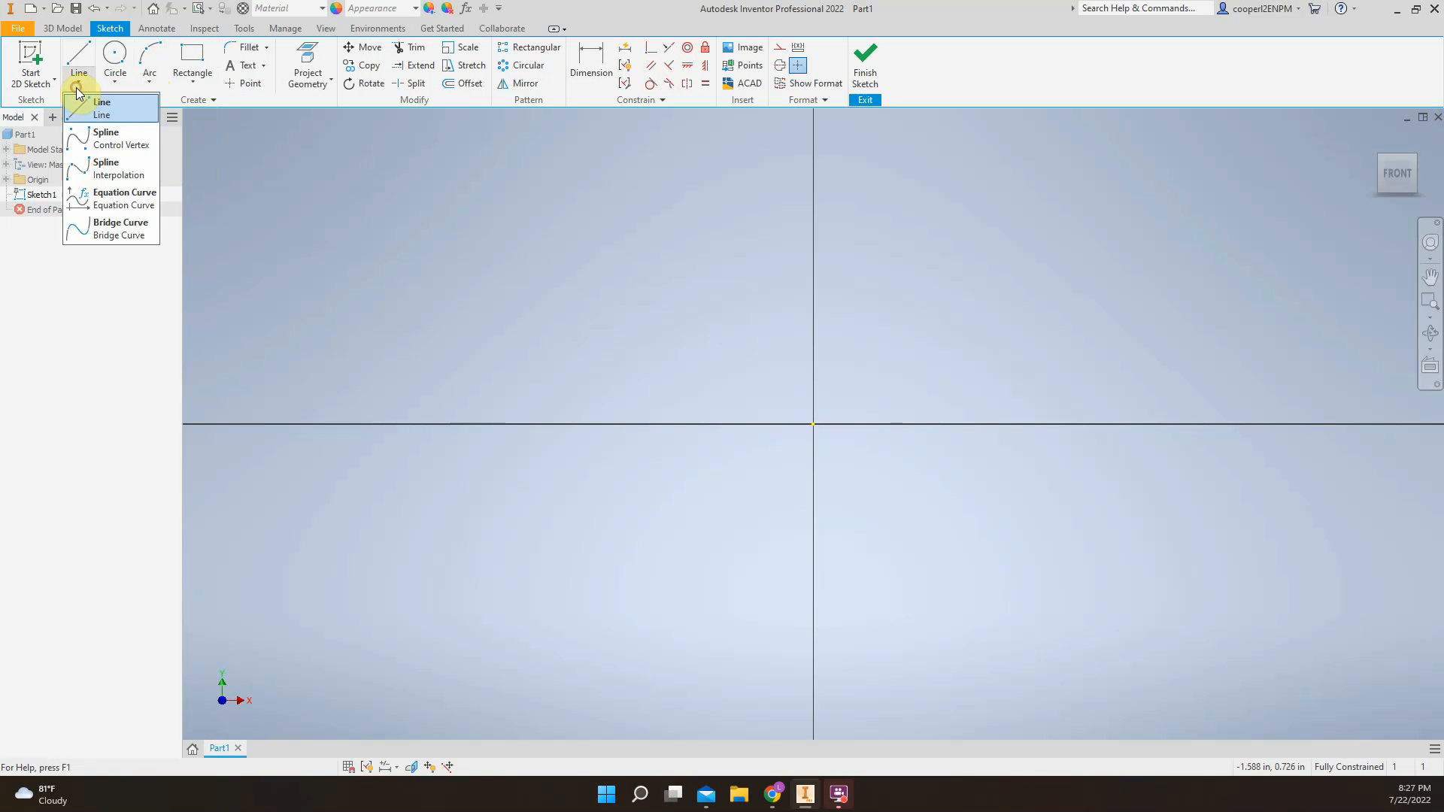
click(187, 83)
click(263, 65)
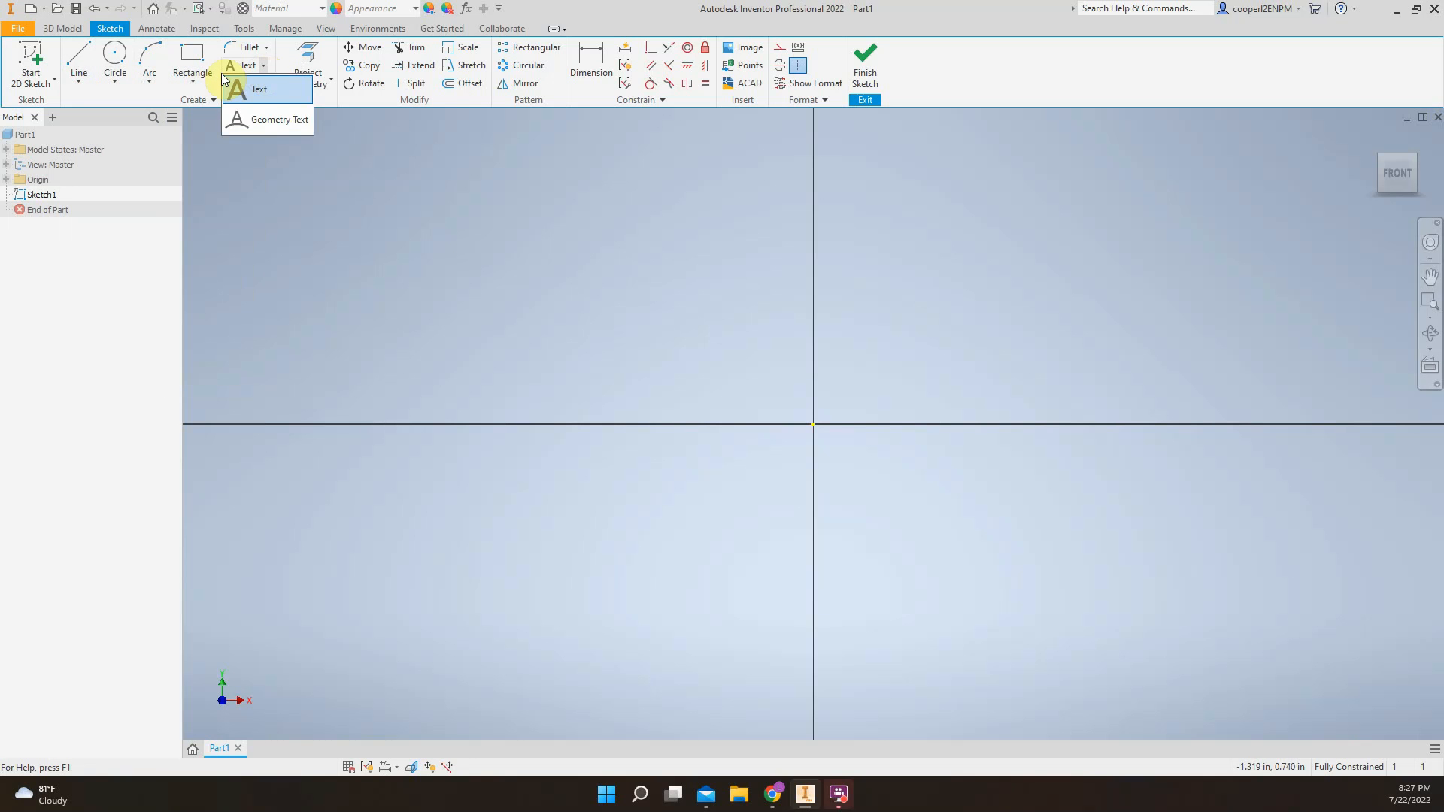
click(152, 84)
click(191, 83)
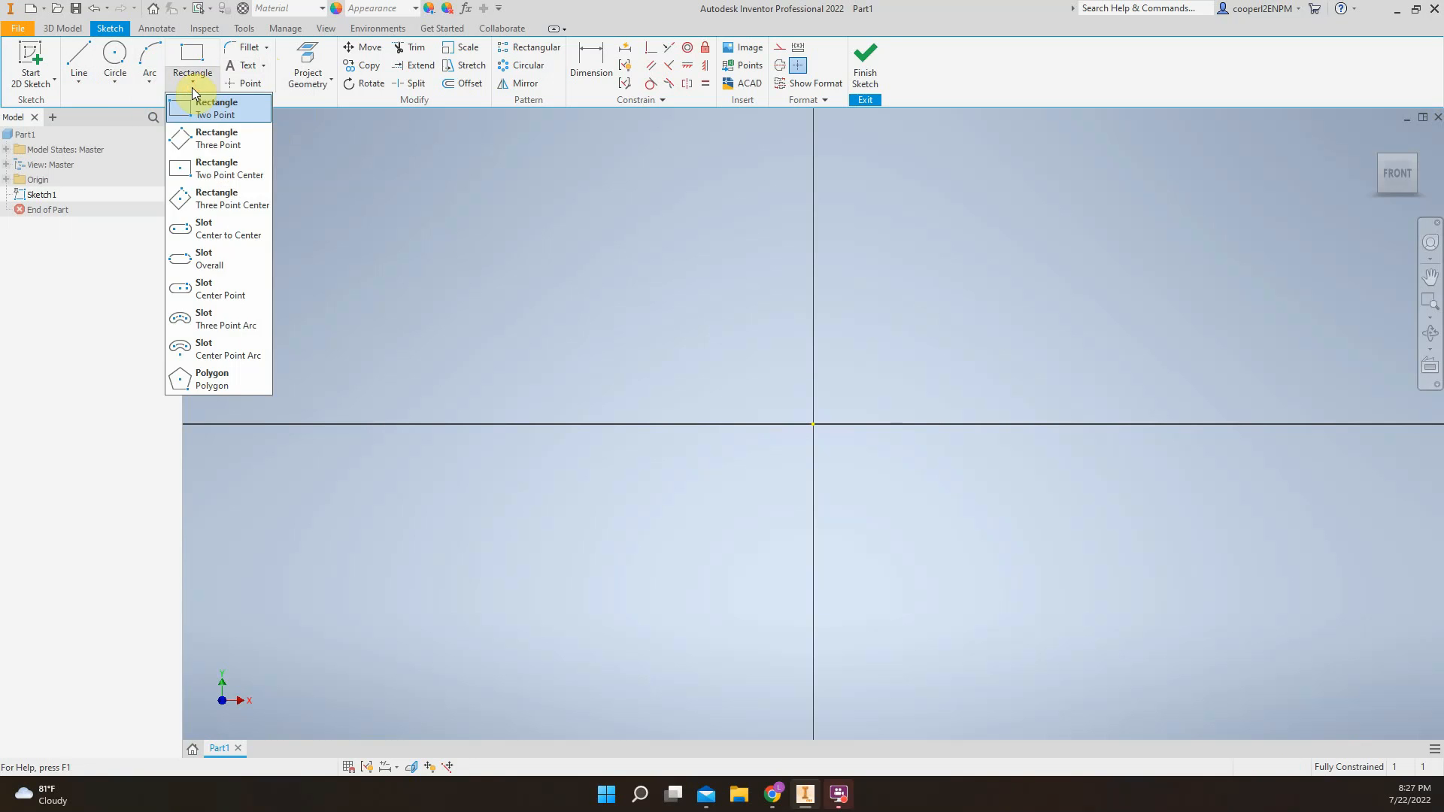
click(195, 54)
click(195, 57)
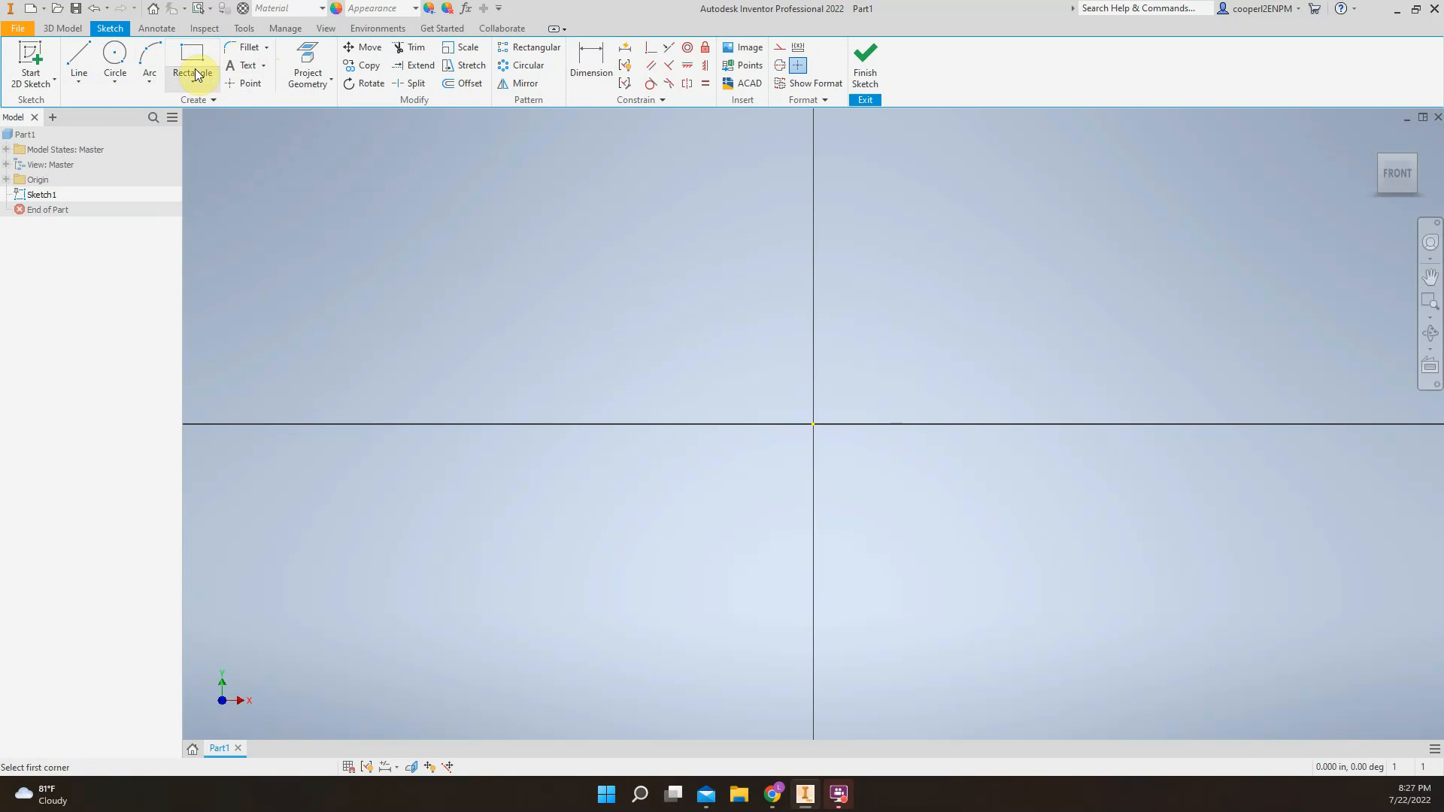
click(195, 73)
click(194, 56)
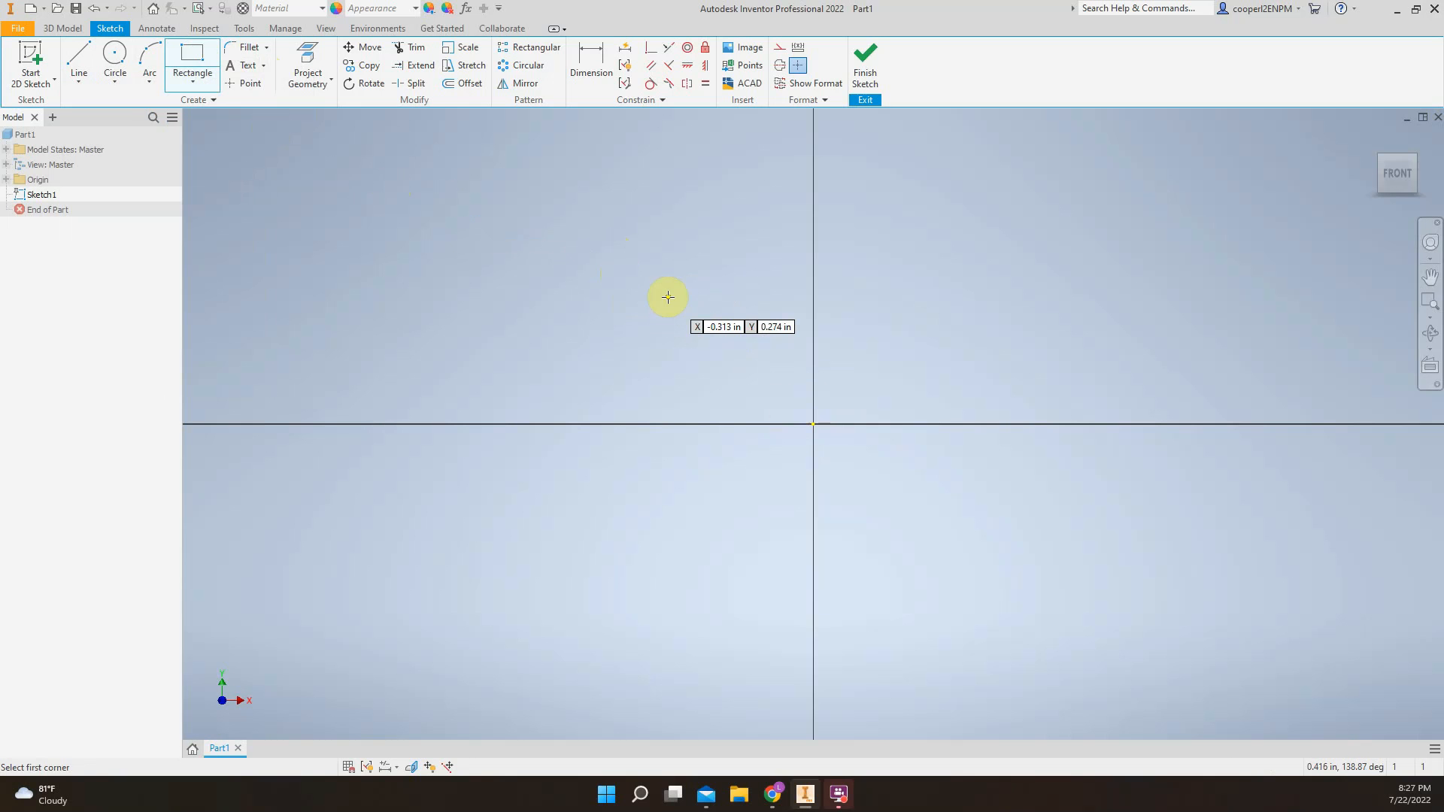
key(Escape)
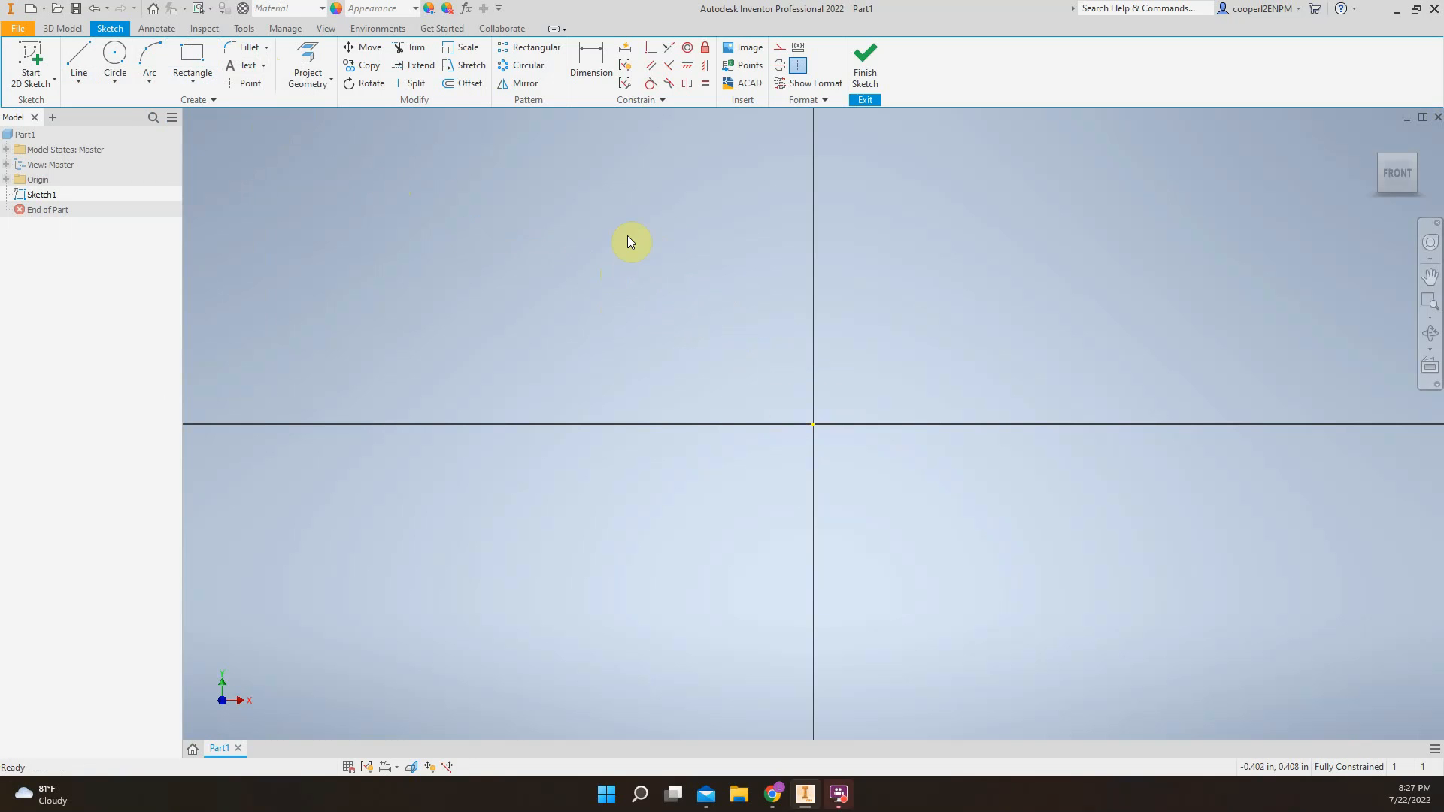
drag(610, 266, 438, 352)
drag(489, 287, 558, 315)
drag(609, 232, 415, 376)
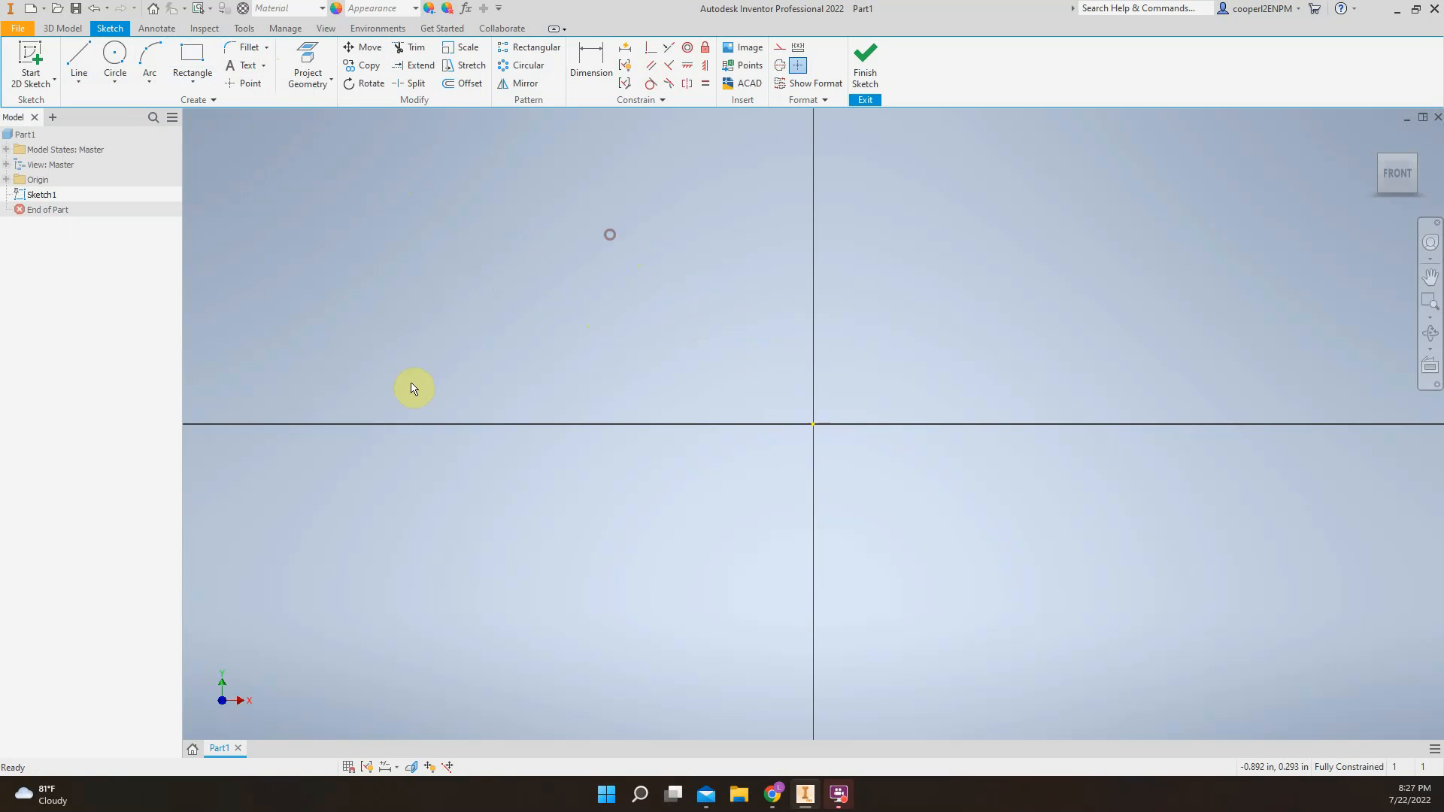
drag(399, 274, 583, 320)
drag(490, 225, 387, 395)
drag(758, 324, 602, 256)
drag(517, 200, 521, 278)
drag(772, 338, 762, 338)
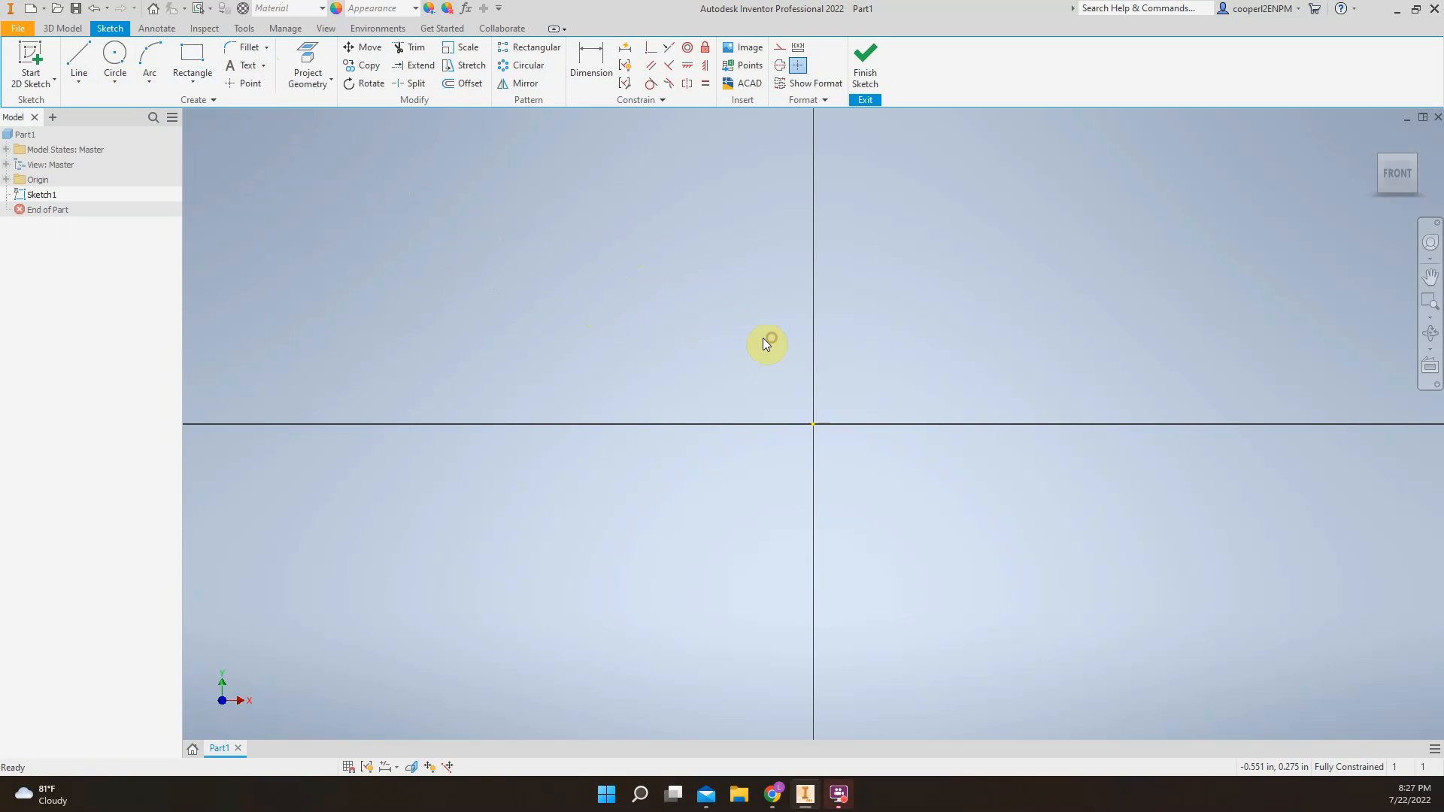
Sketch a two-point rectangle from the origin, about 0.694 in wide and 0.517 in high, extending up in X and Y
click(192, 60)
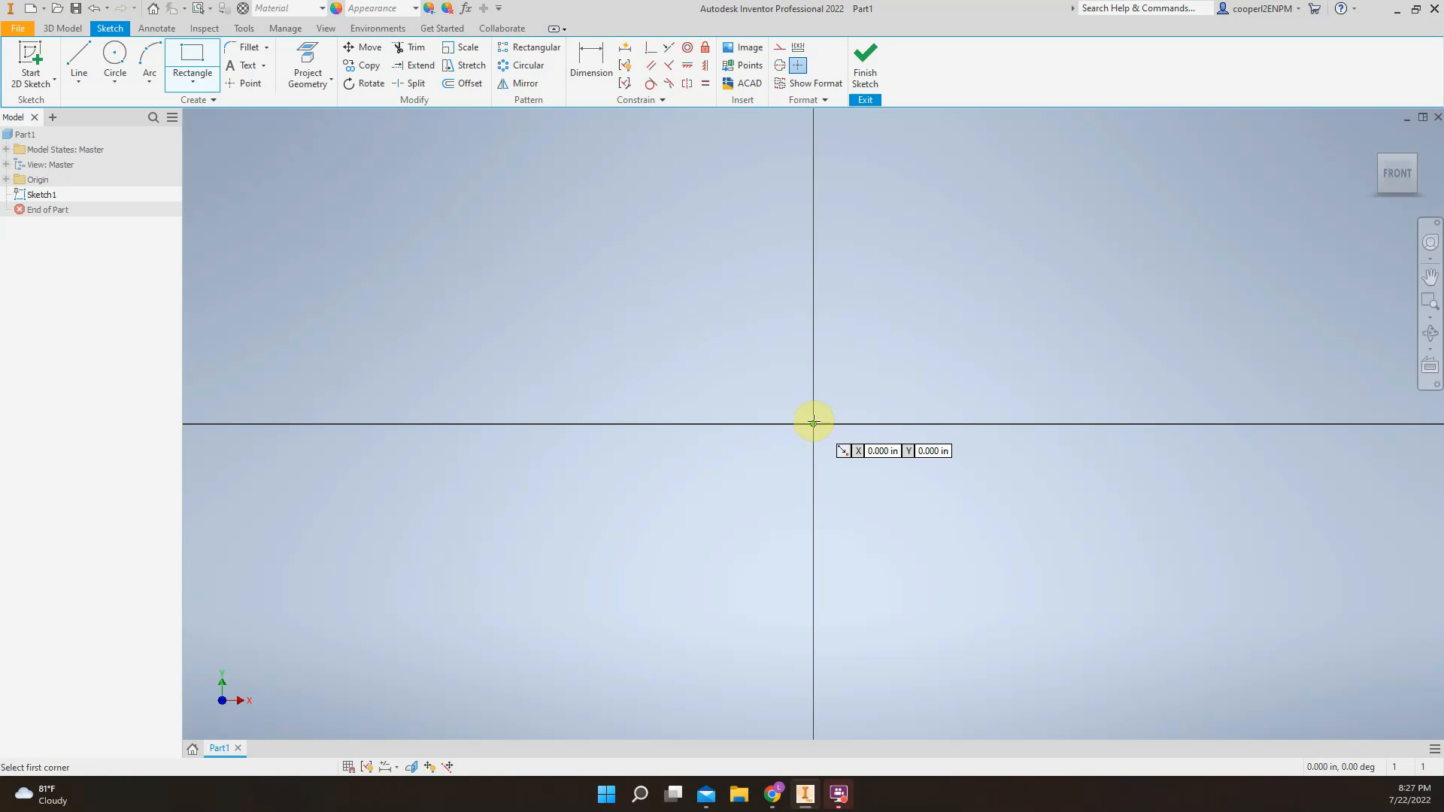
click(813, 422)
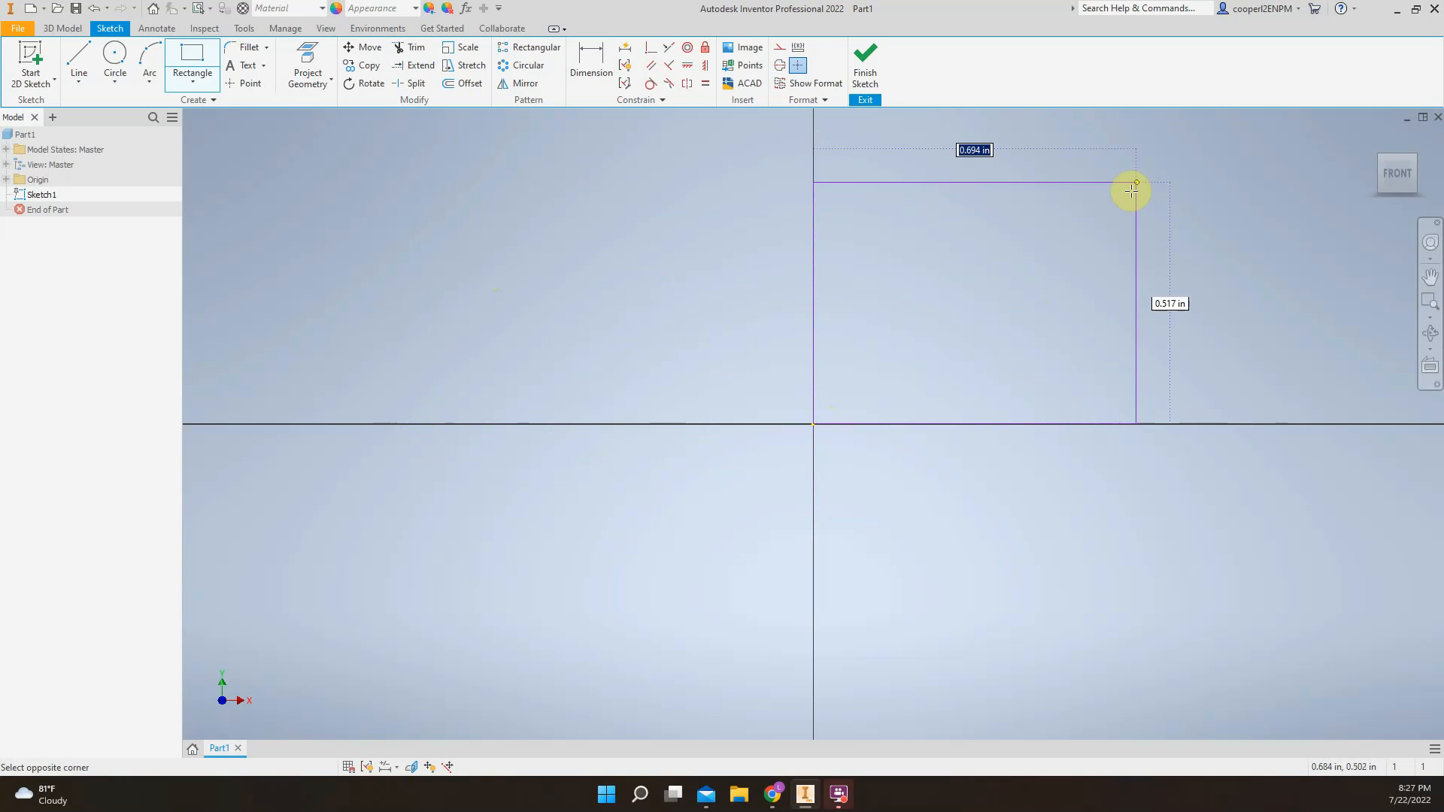
click(1138, 180)
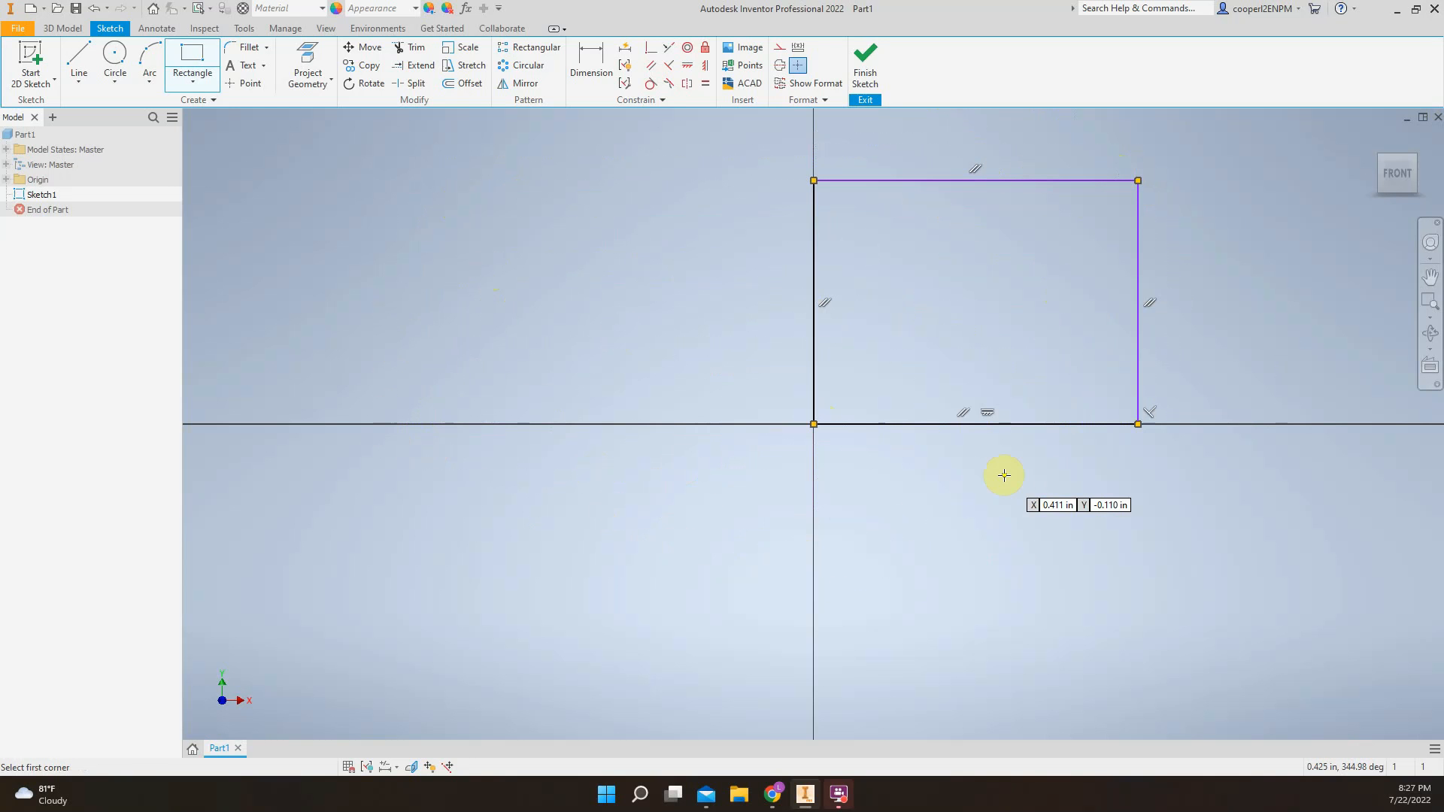
Sketch eight small two-point rectangles freehand, scattered beside and below the large rectangle at the origin
click(690, 365)
click(618, 254)
click(447, 208)
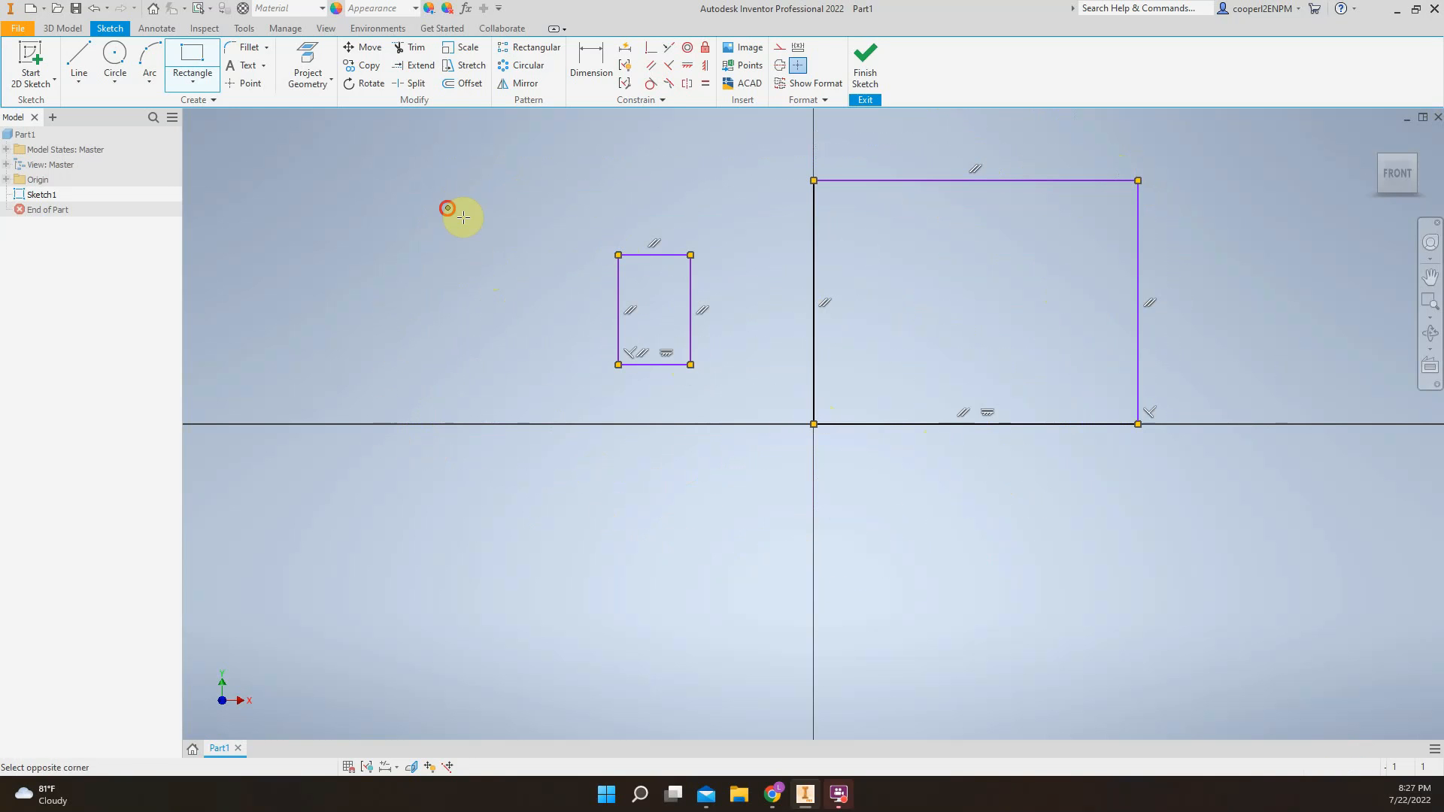
click(347, 275)
click(347, 351)
click(309, 450)
click(388, 523)
click(587, 574)
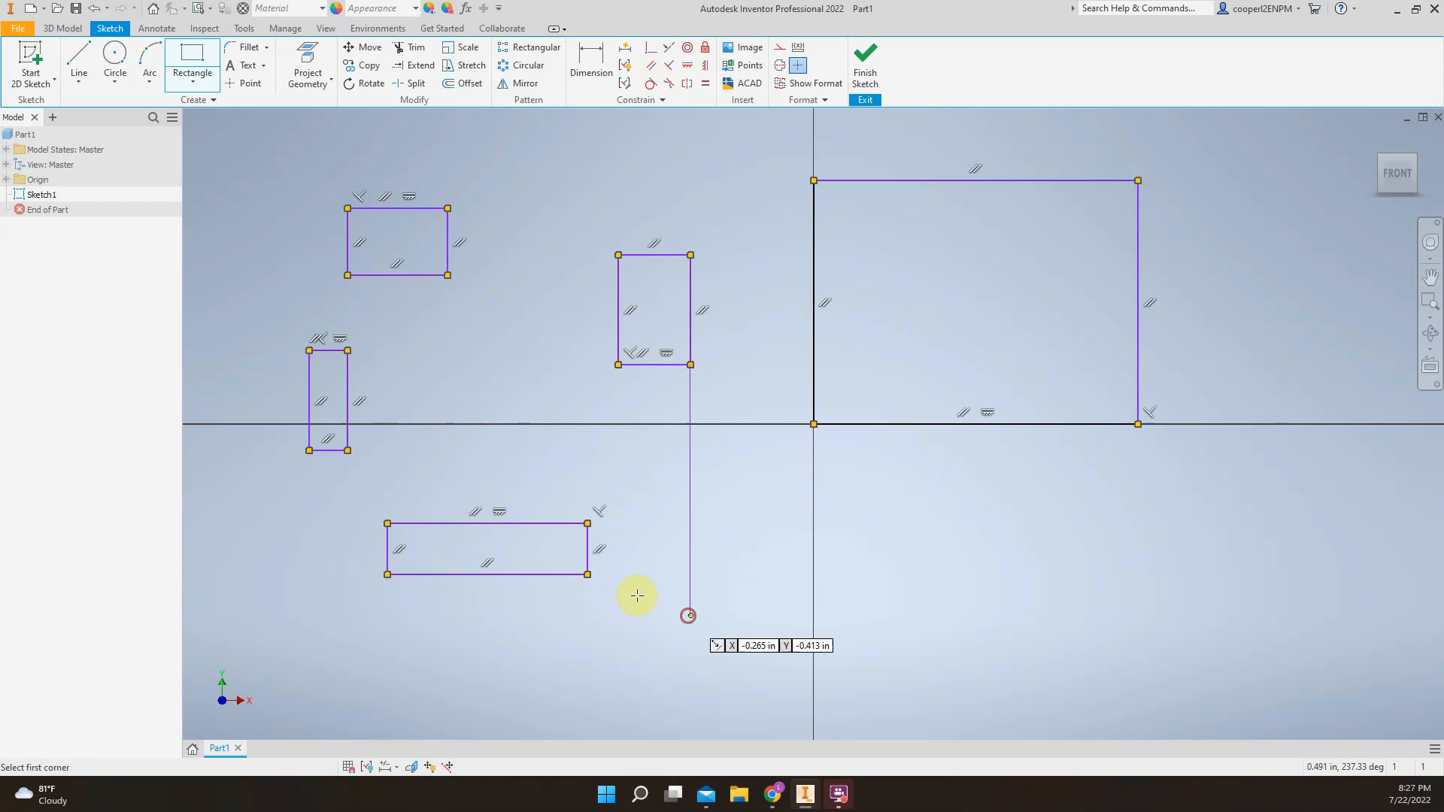
click(691, 616)
click(733, 574)
click(921, 574)
click(955, 542)
click(784, 494)
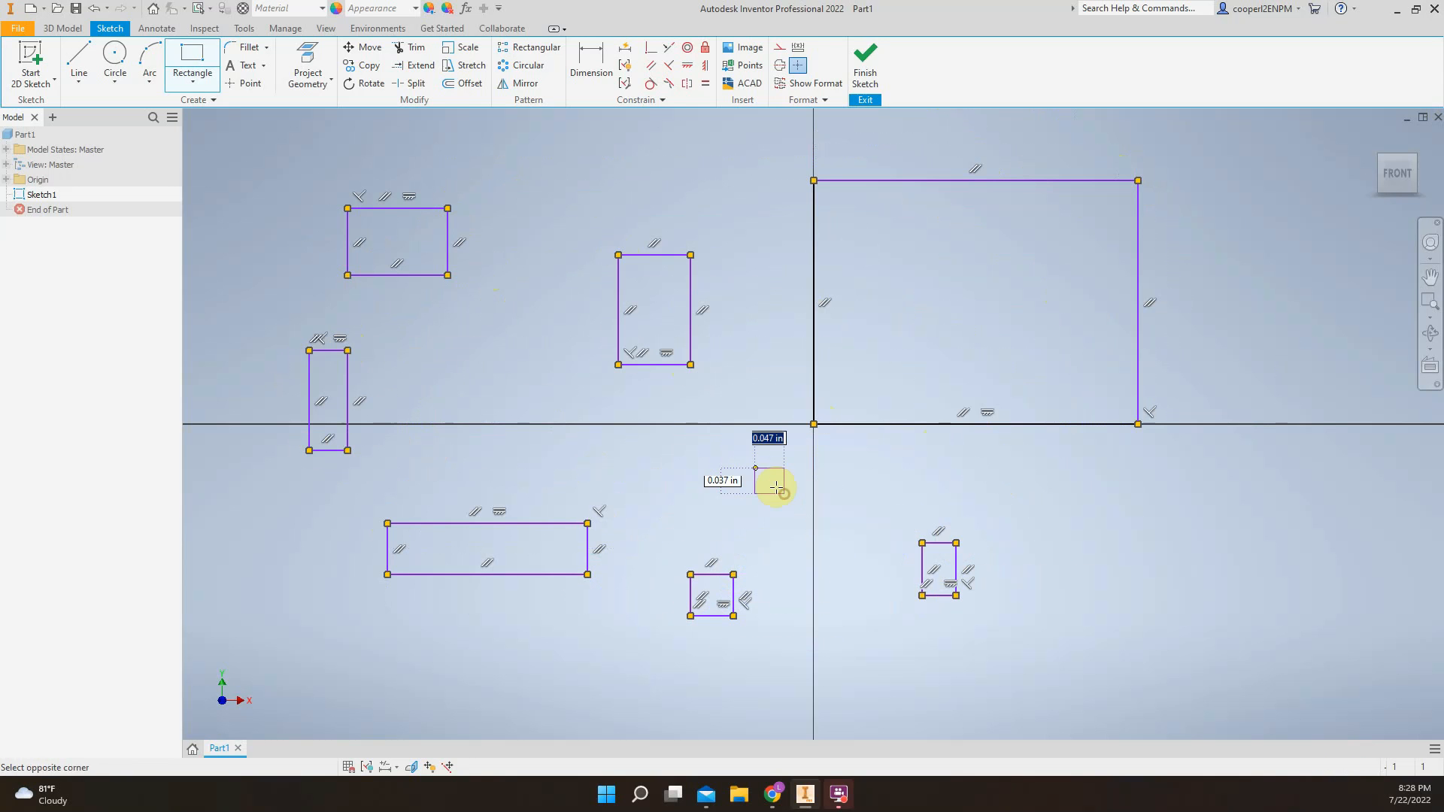
click(744, 462)
click(591, 401)
click(545, 354)
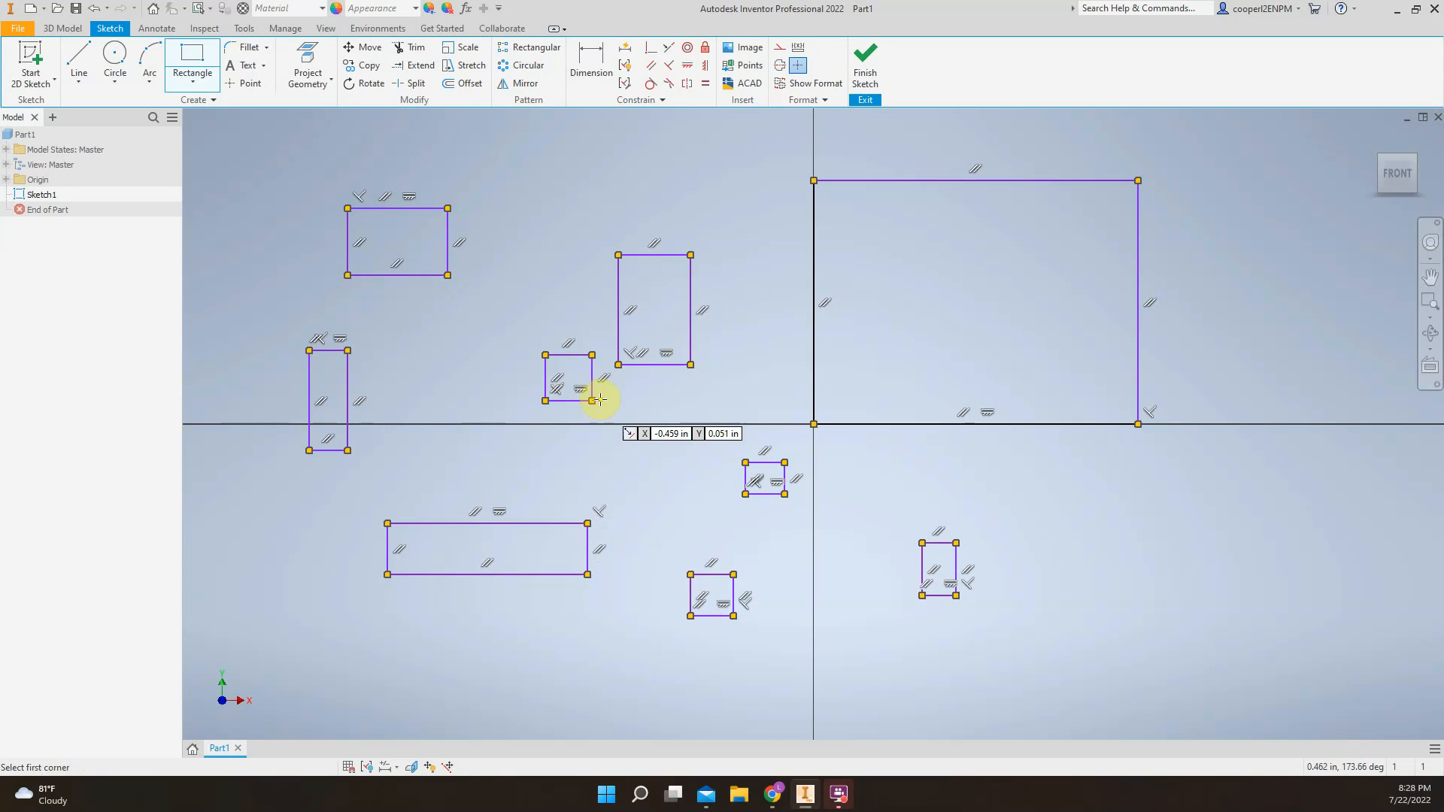
Undo the eight scattered rectangles, keeping only the large rectangle at the origin
key(ctrl+z)
key(ctrl+z)
key(ctrl+z)
key(ctrl+z)
key(ctrl+z)
key(ctrl+z)
key(ctrl+z)
key(ctrl+z)
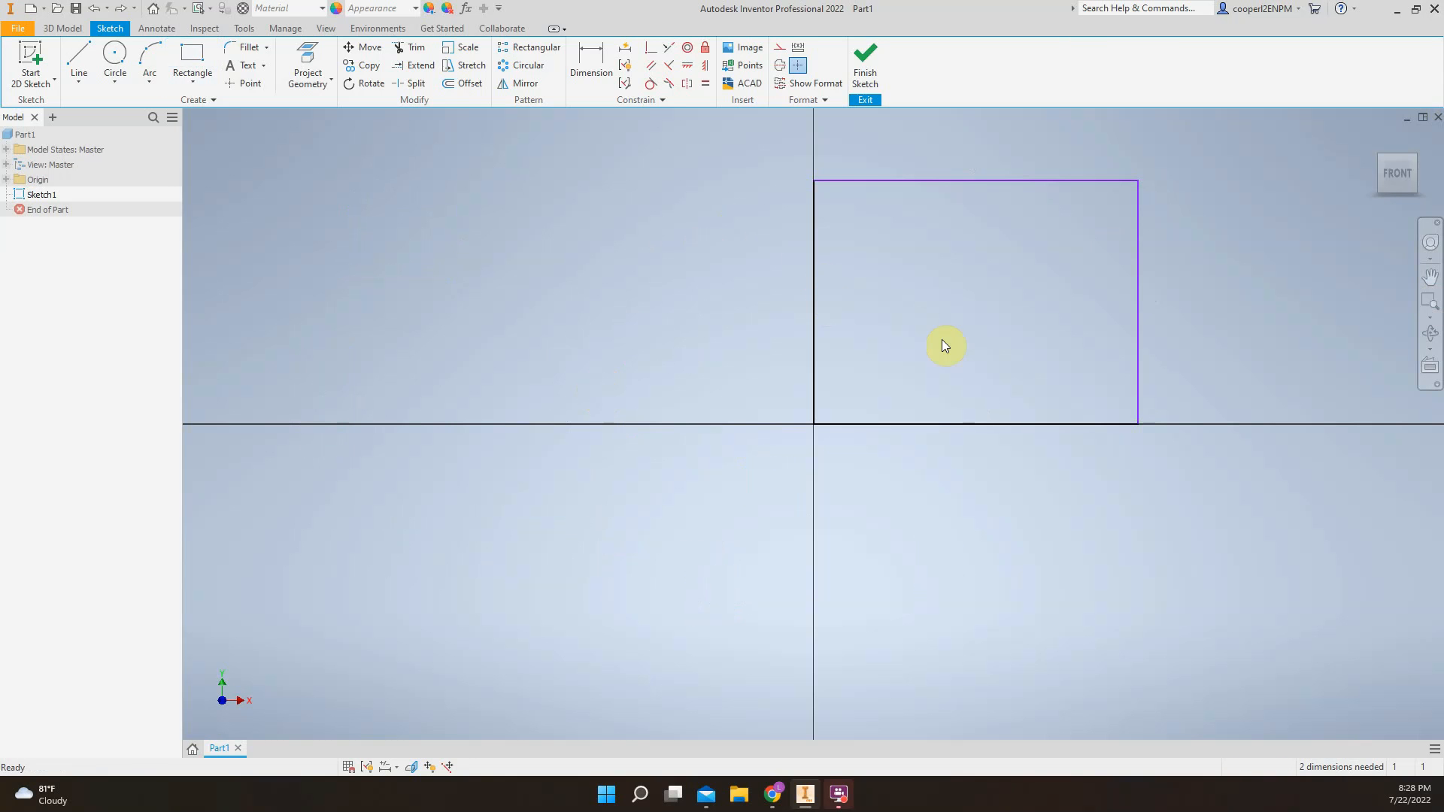
Finish the sketch containing the rectangle and return to the 3D model environment
middle_drag(1100, 288, 965, 325)
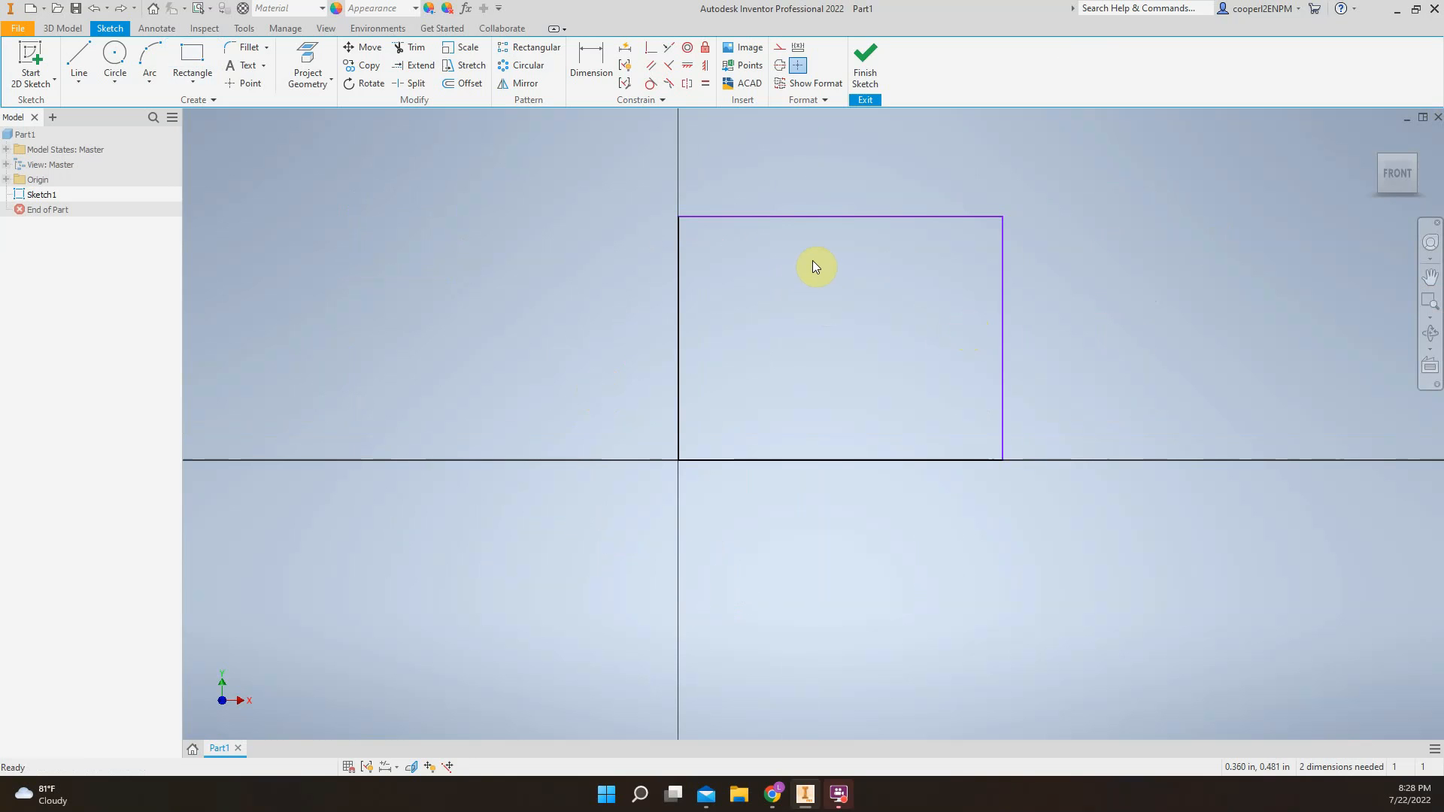
click(865, 75)
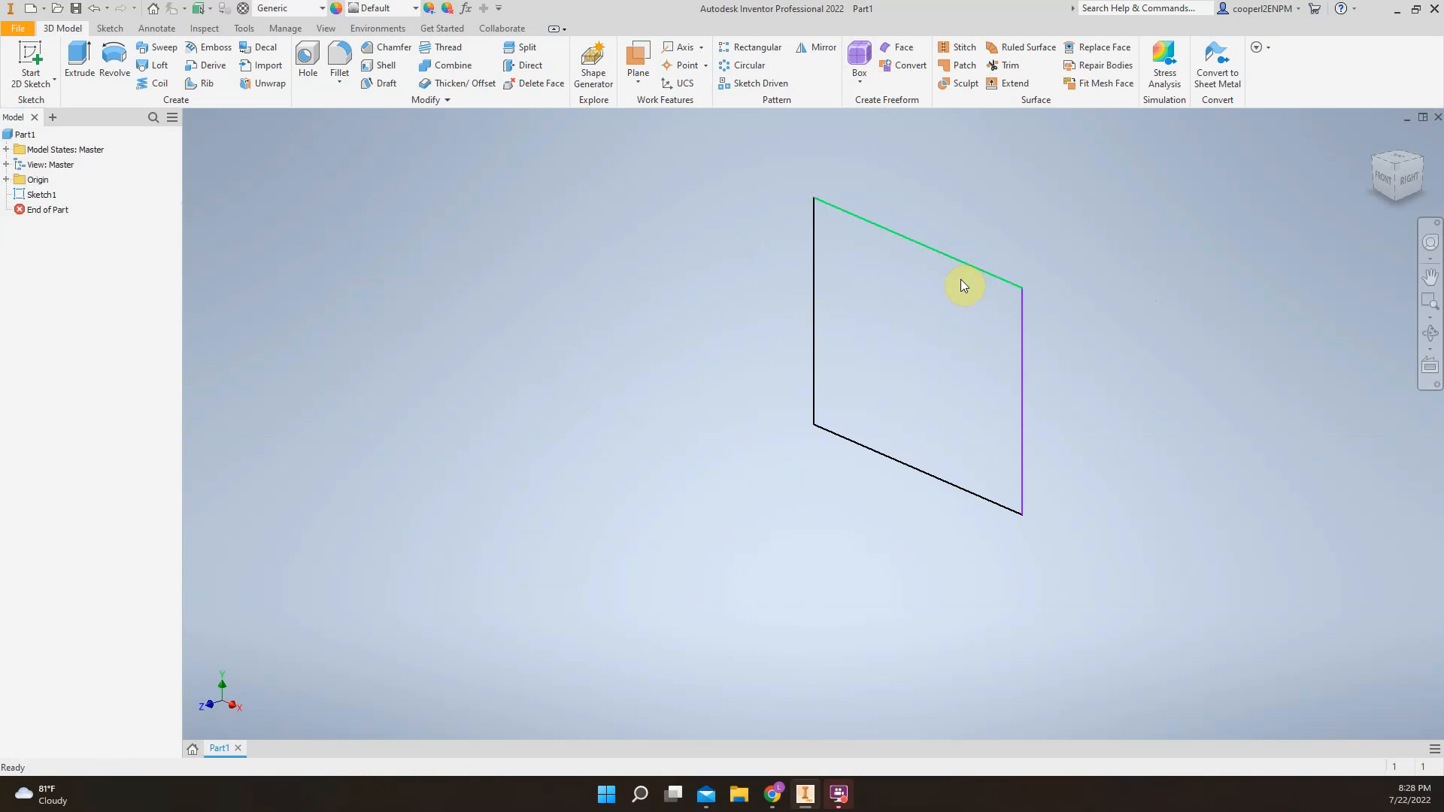
click(982, 274)
Start extruding the rectangle, try the flipped, symmetric and asymmetric directions, and settle on the default direction
click(79, 57)
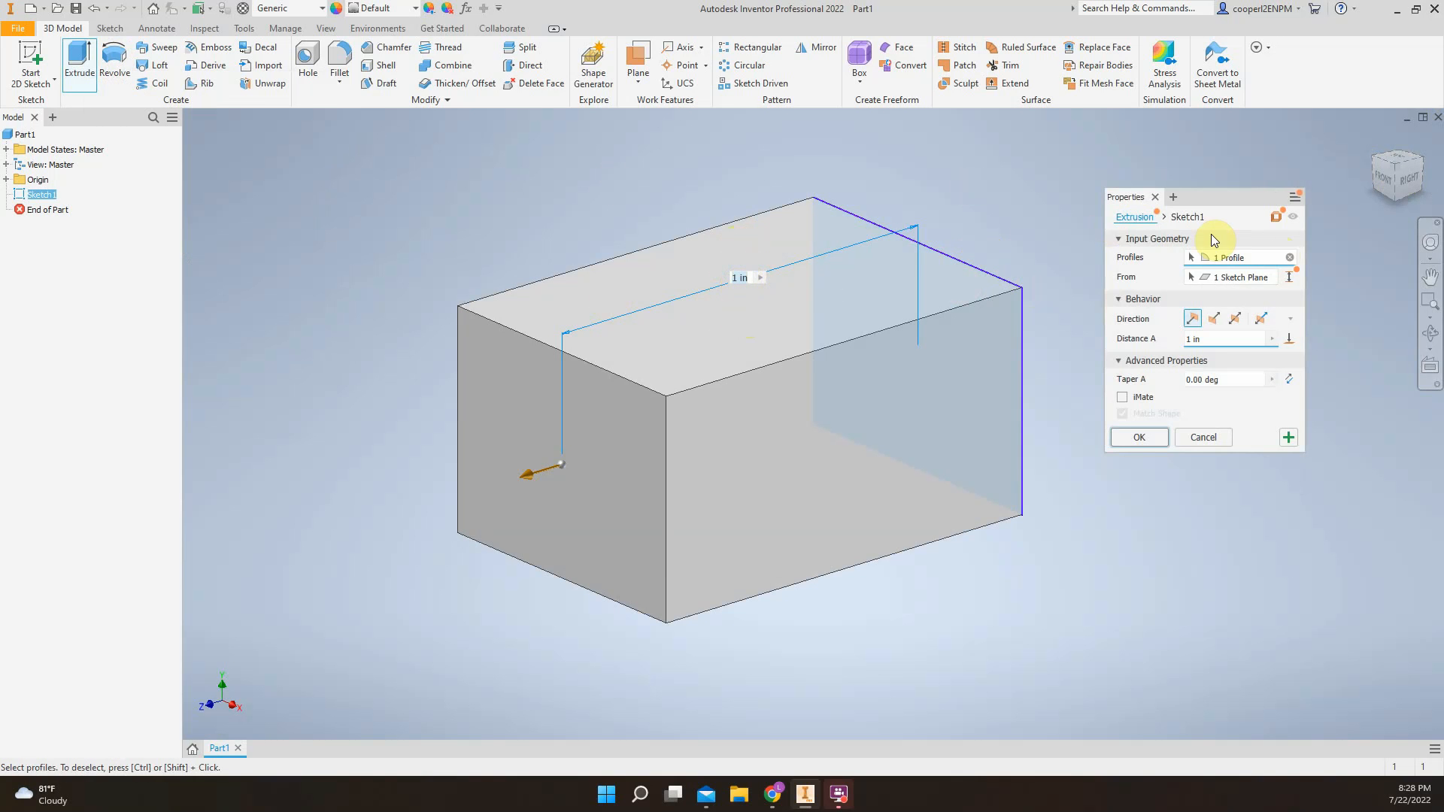
drag(1202, 200, 1126, 208)
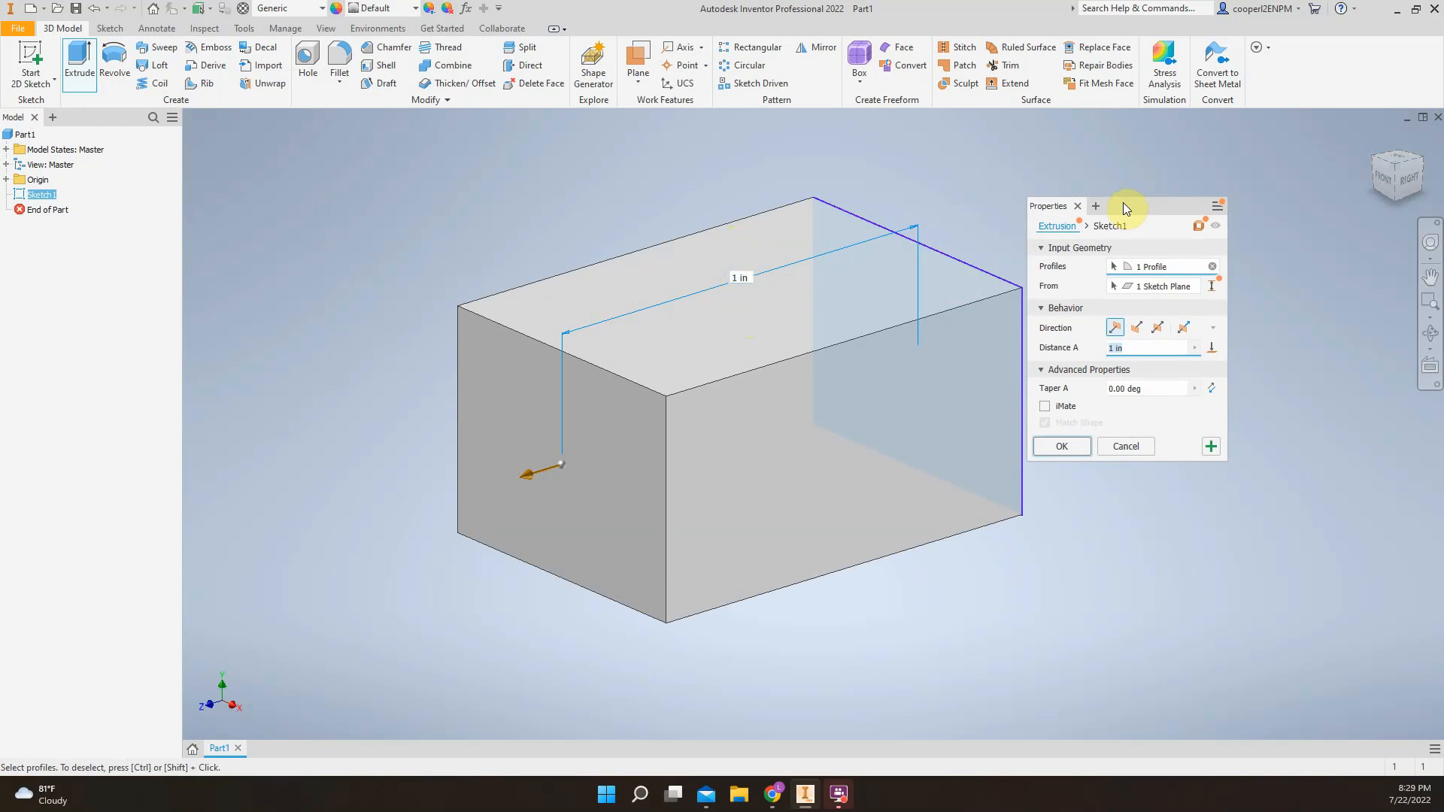
click(1134, 328)
click(1117, 328)
click(1153, 327)
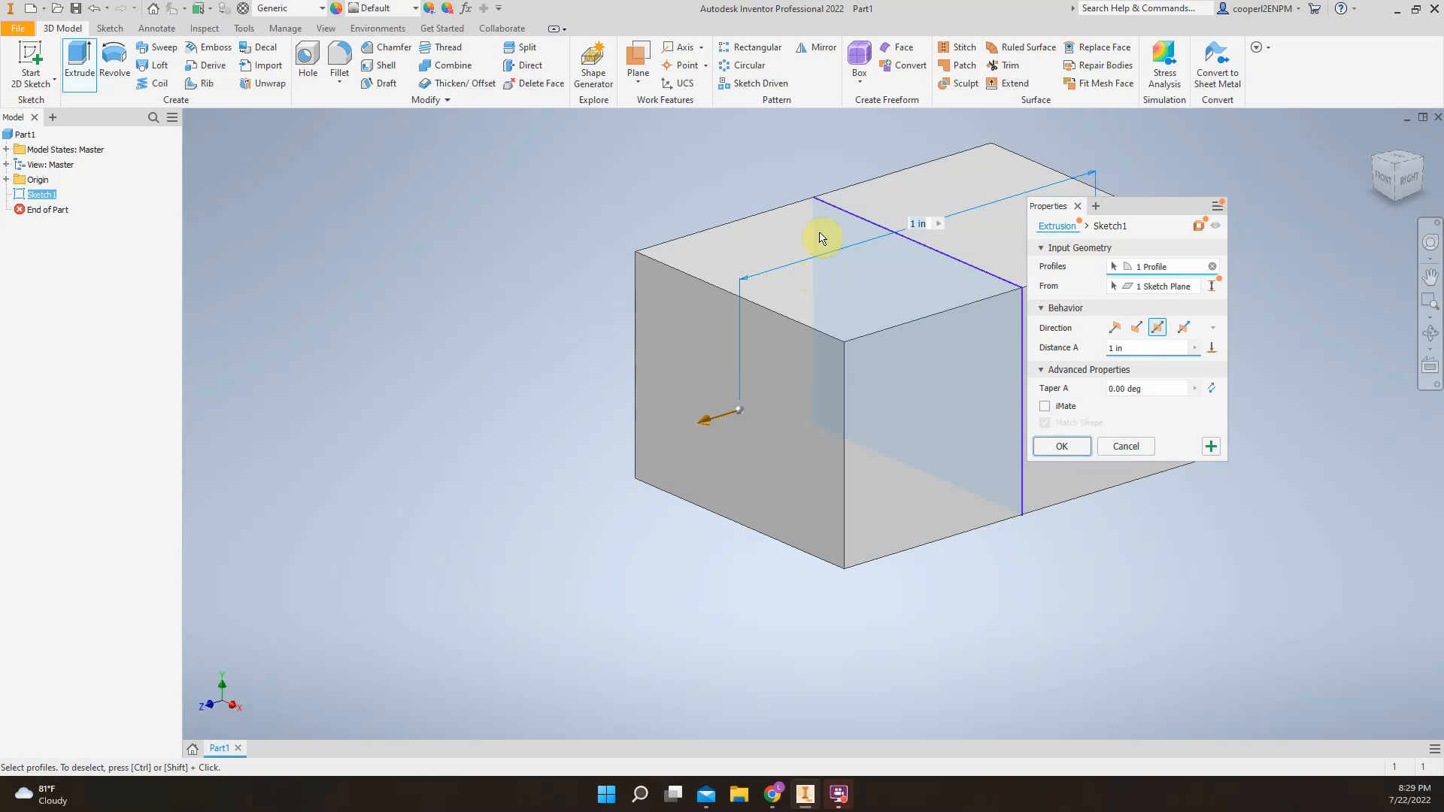
click(1134, 328)
click(1116, 328)
click(1183, 328)
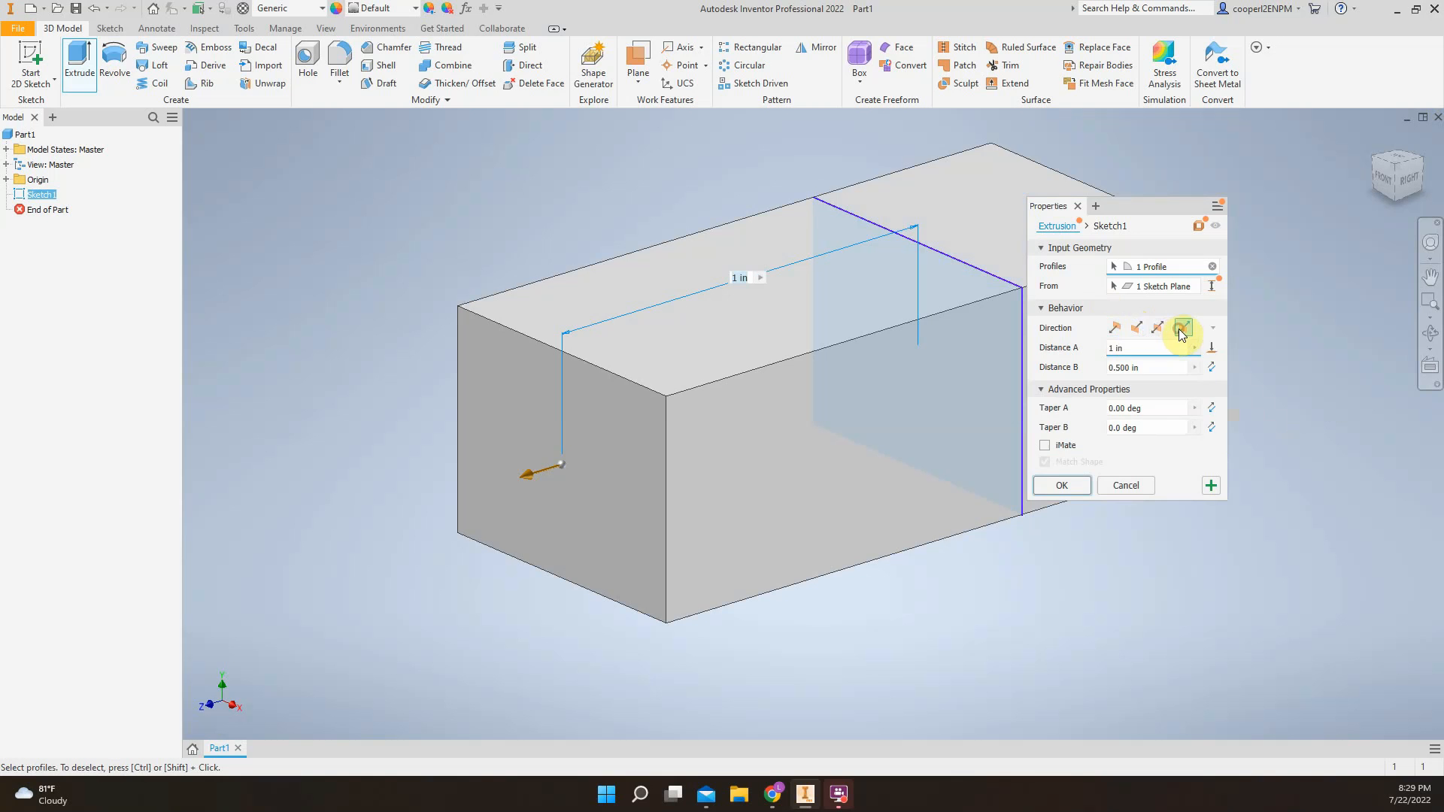
click(1116, 328)
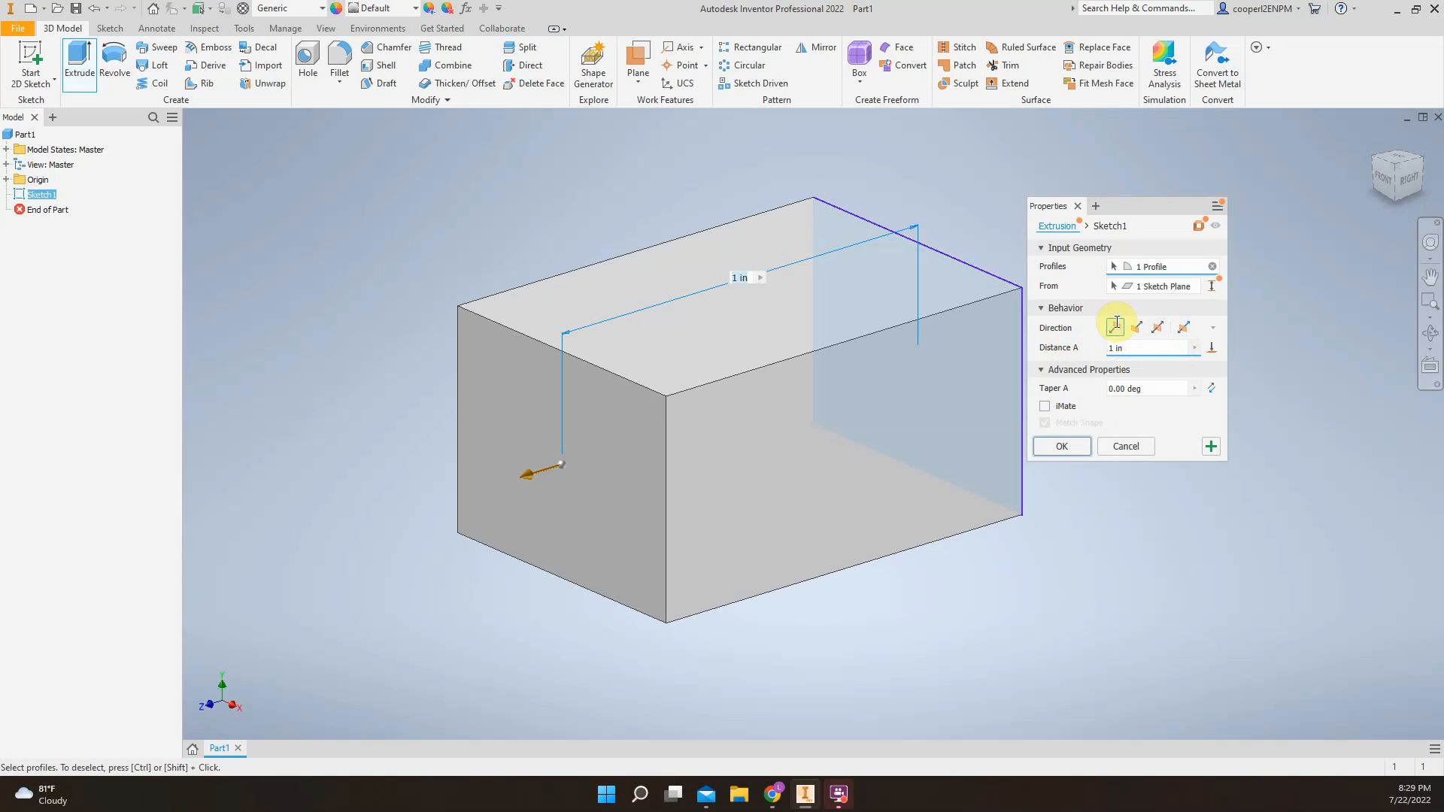
Try extrusion distances of 0.5, 2 and 222 in for the rectangle
drag(1121, 348, 1086, 349)
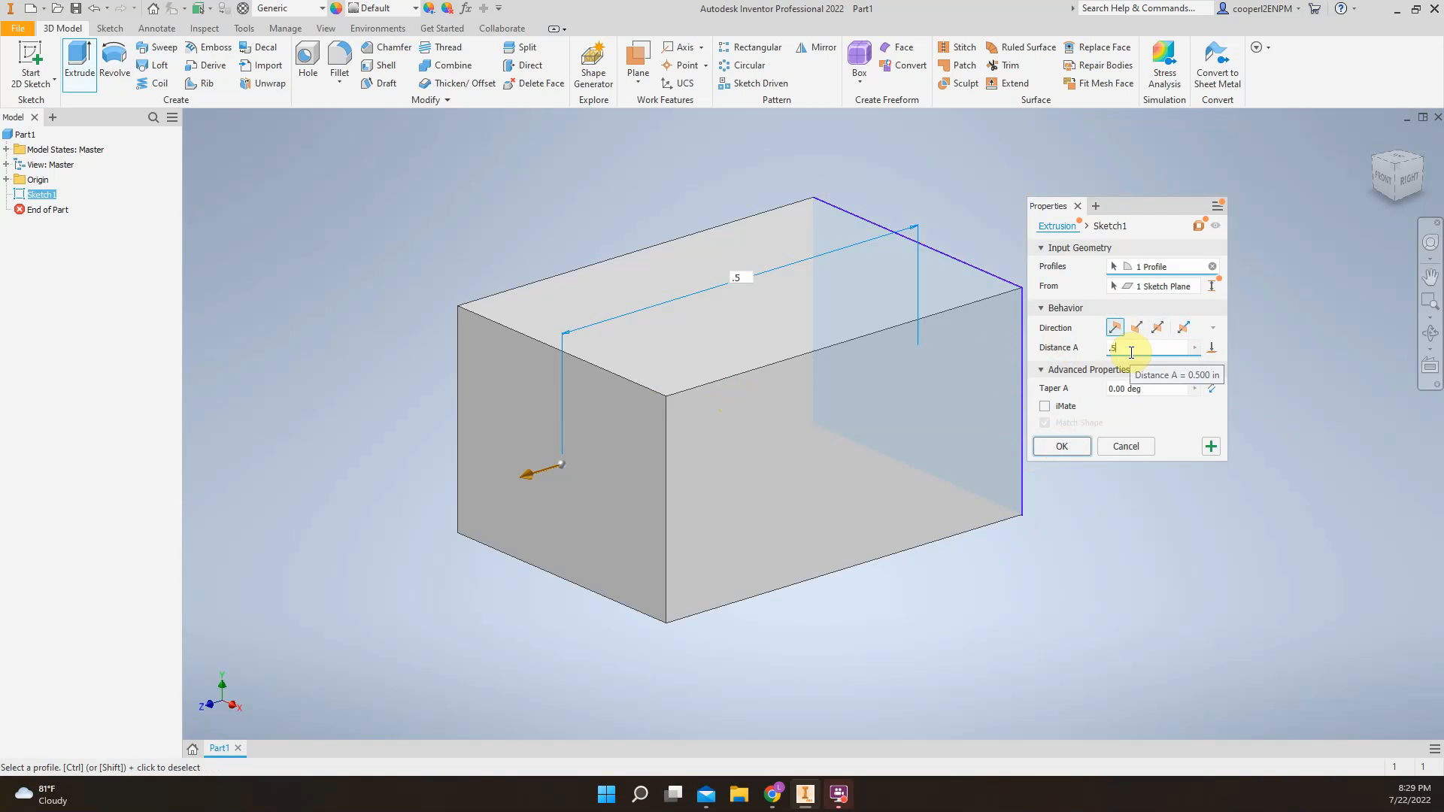
text(.5)
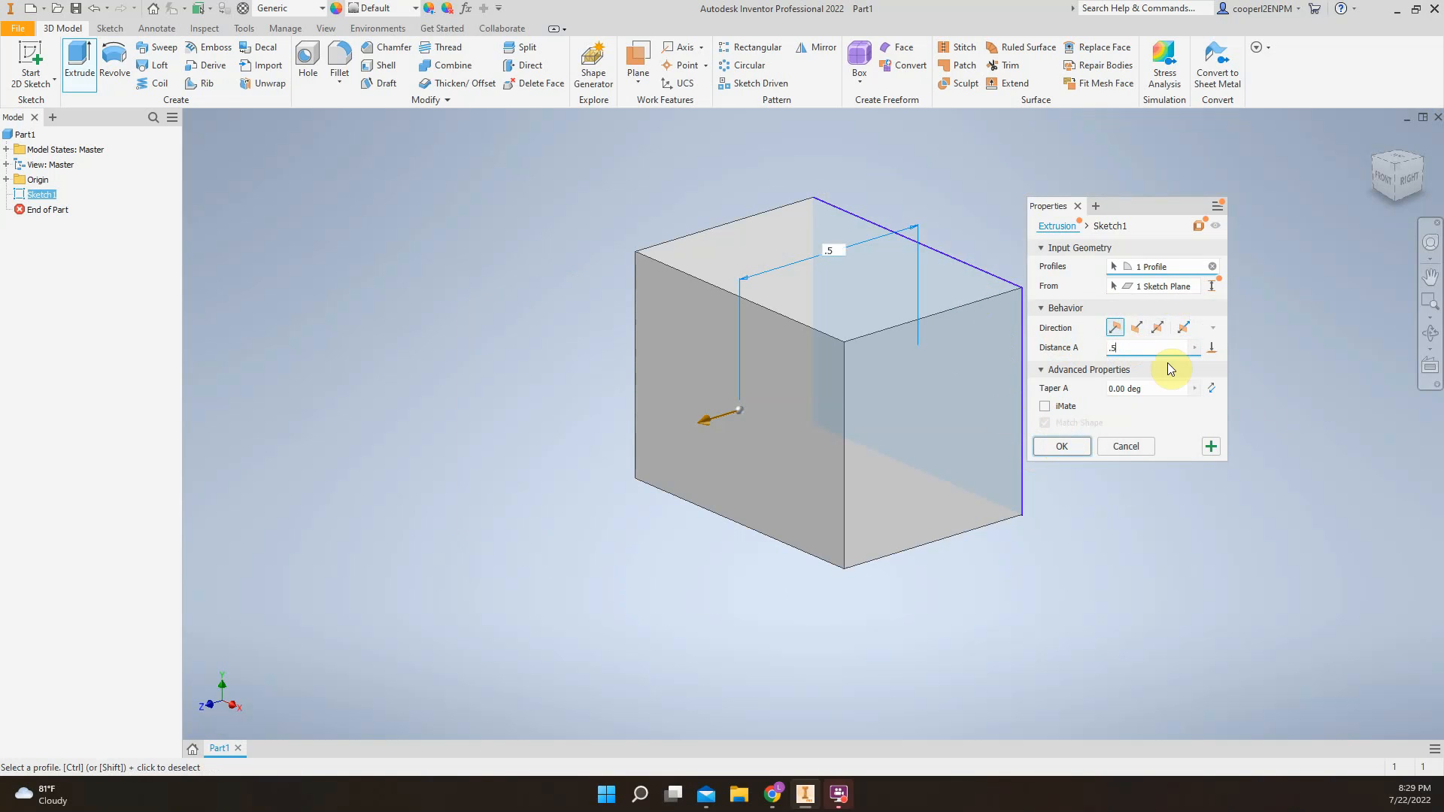
key(BackSpace)
key(BackSpace)
text(2)
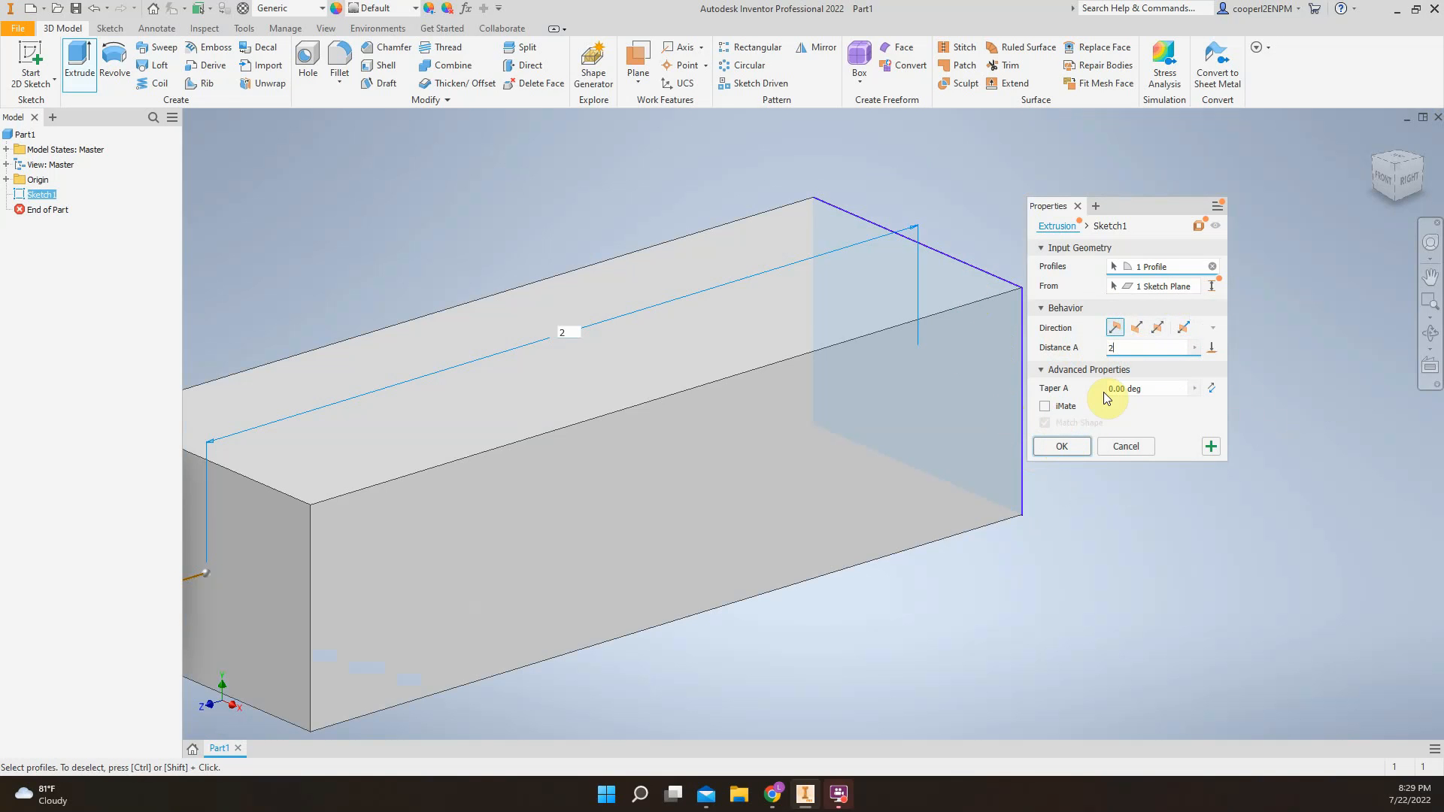
text(22)
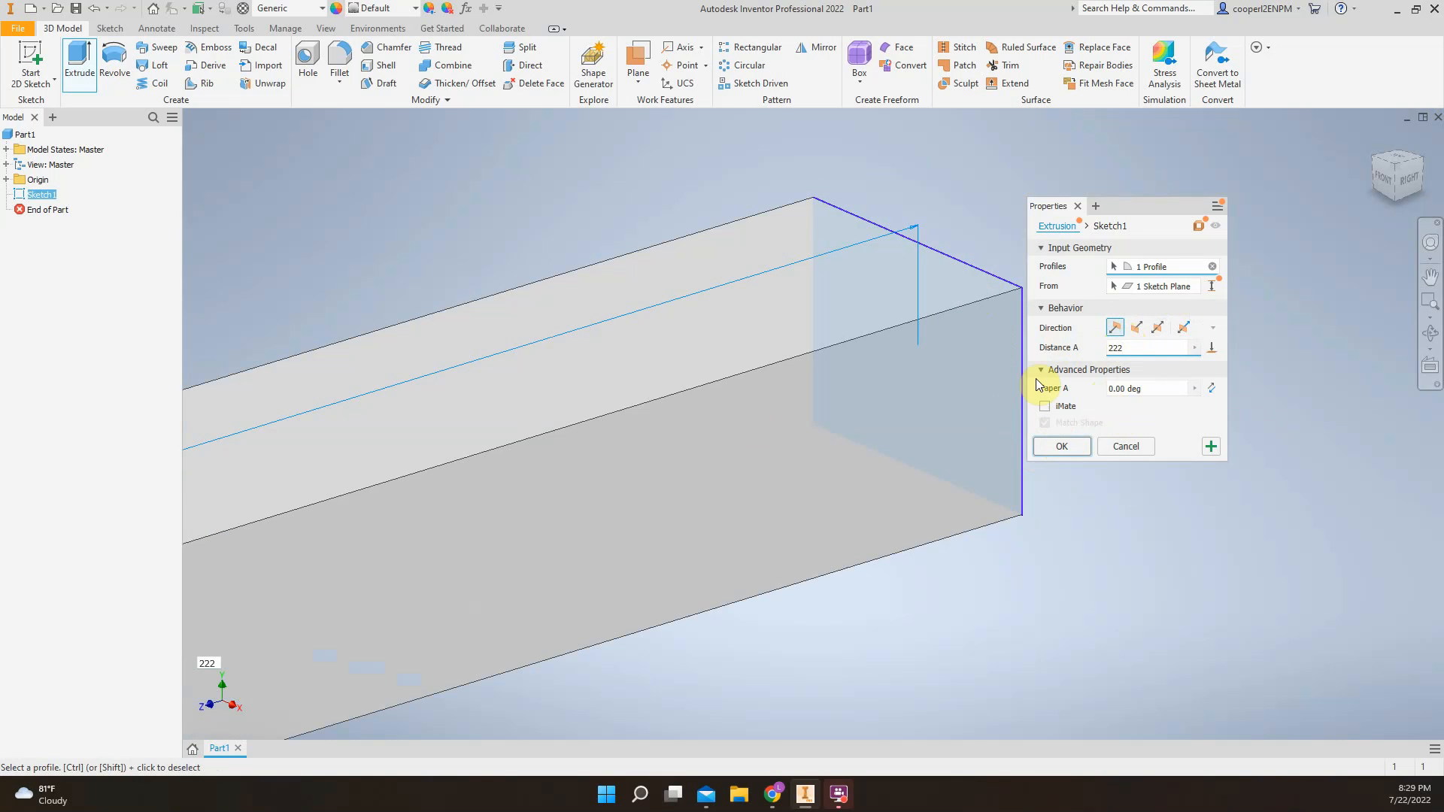
Set the rectangle's extrusion distance to 1 in and create the solid box
double_click(1140, 344)
text(1)
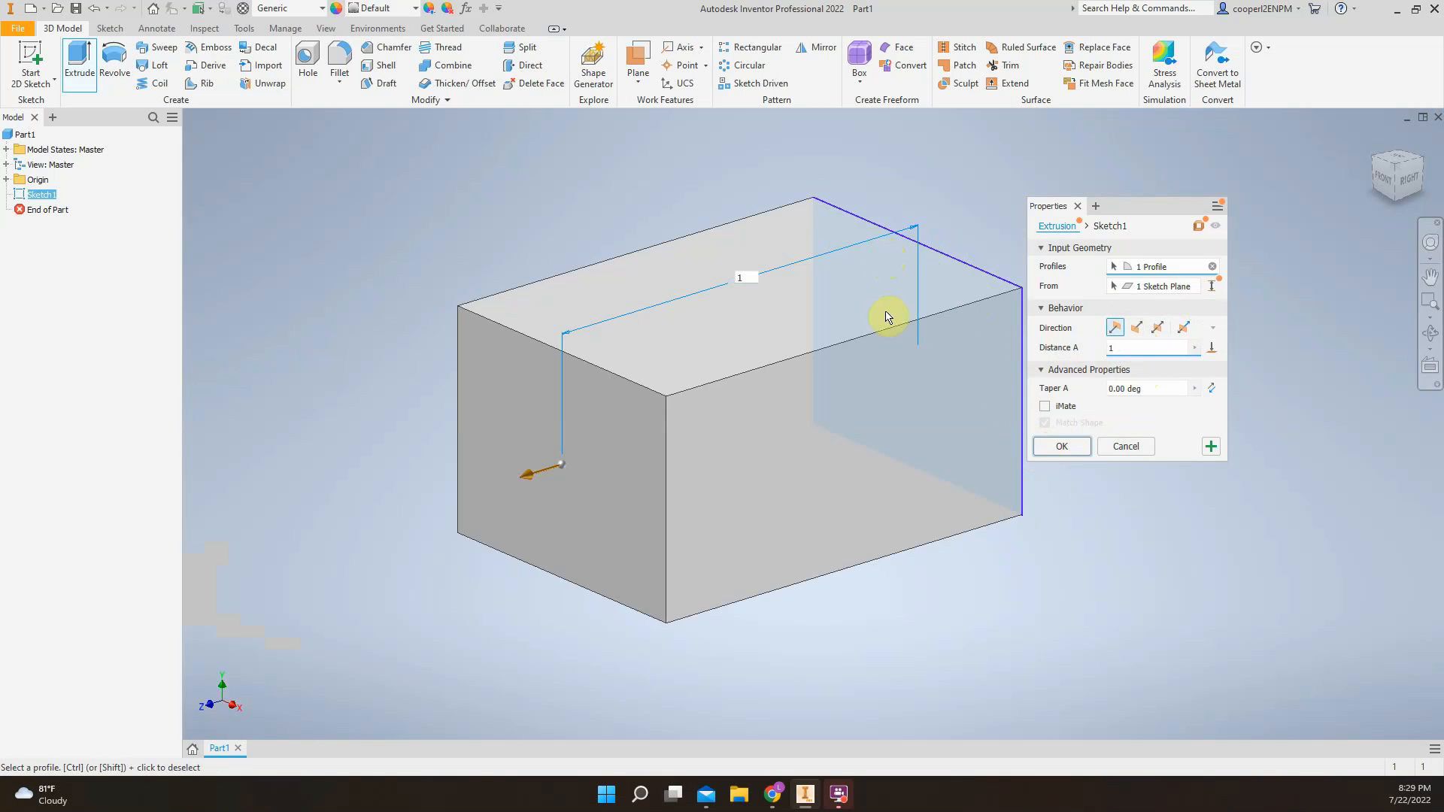
click(1061, 446)
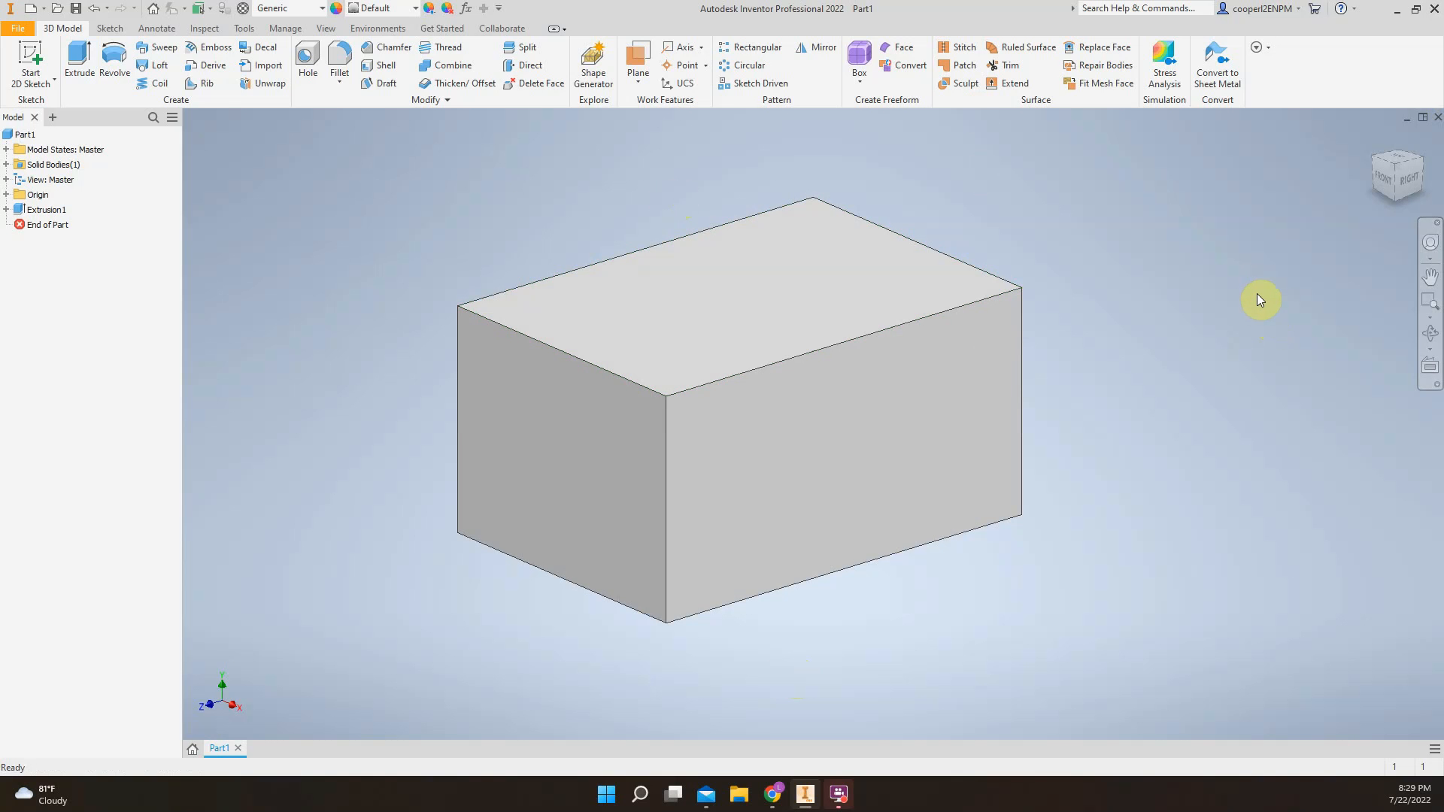
Start a new 2D sketch on the top face of the box
key(s)
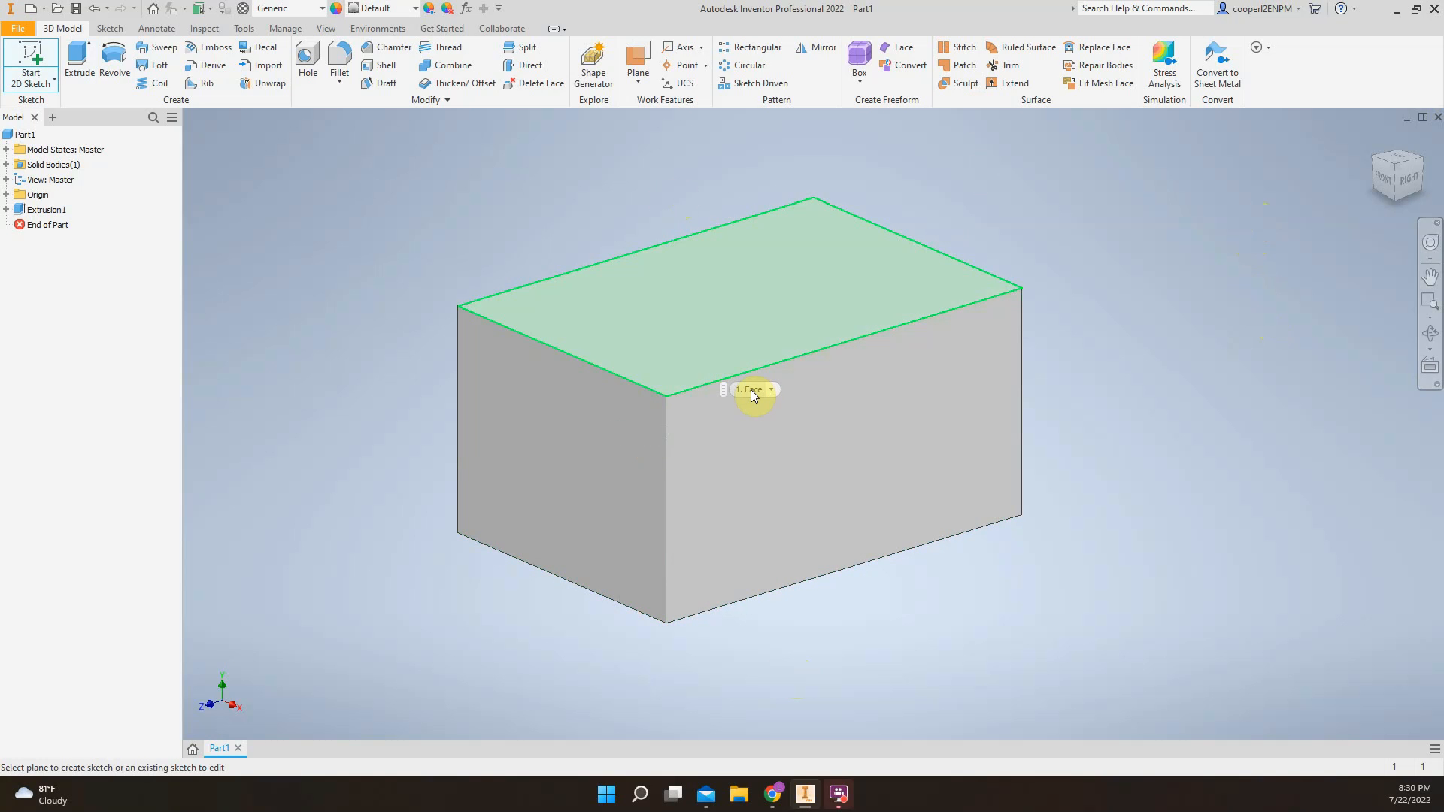
click(754, 301)
middle_drag(666, 508, 754, 413)
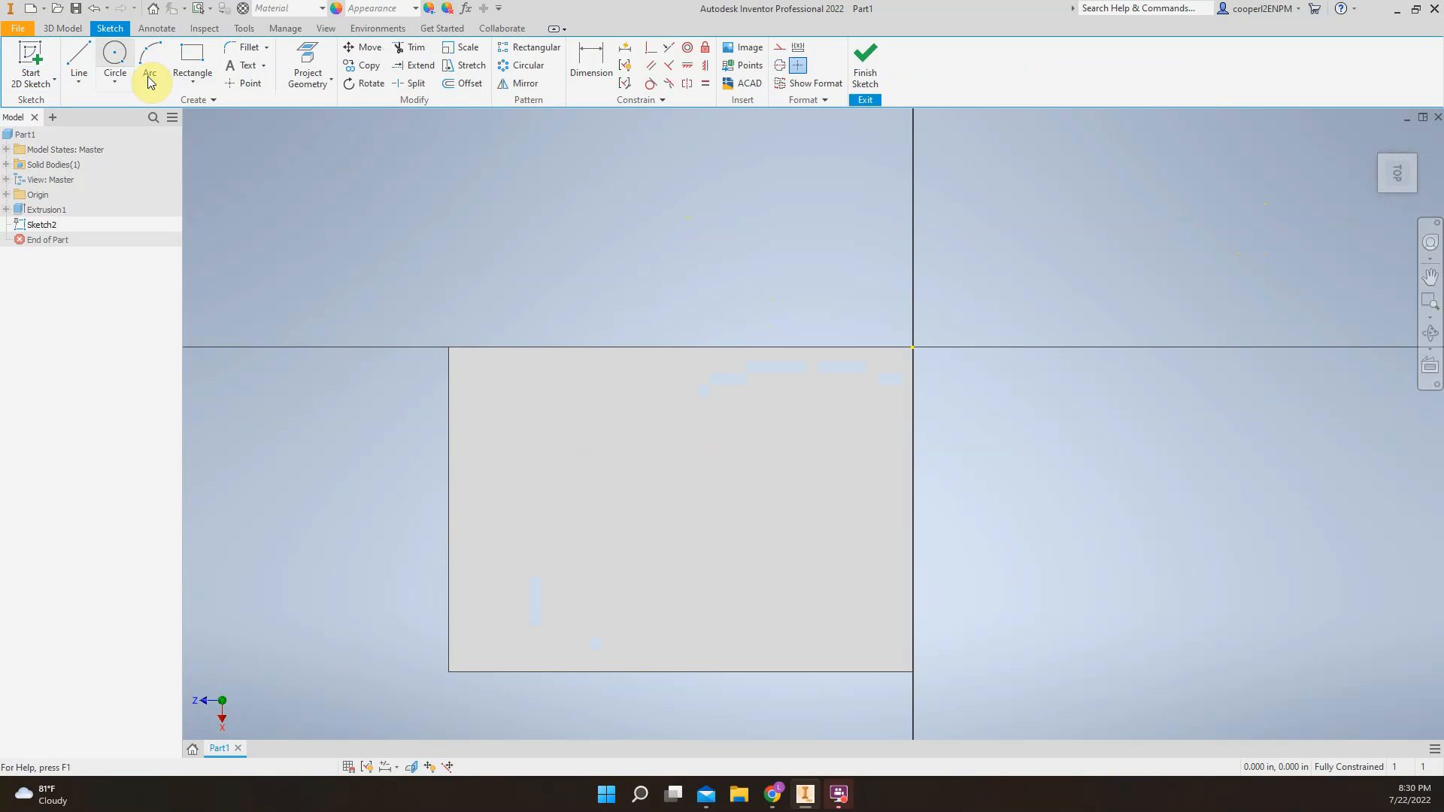
Sketch three small circles freehand, one on the box's top face and one off each side of it
click(115, 61)
click(244, 470)
click(245, 441)
click(987, 505)
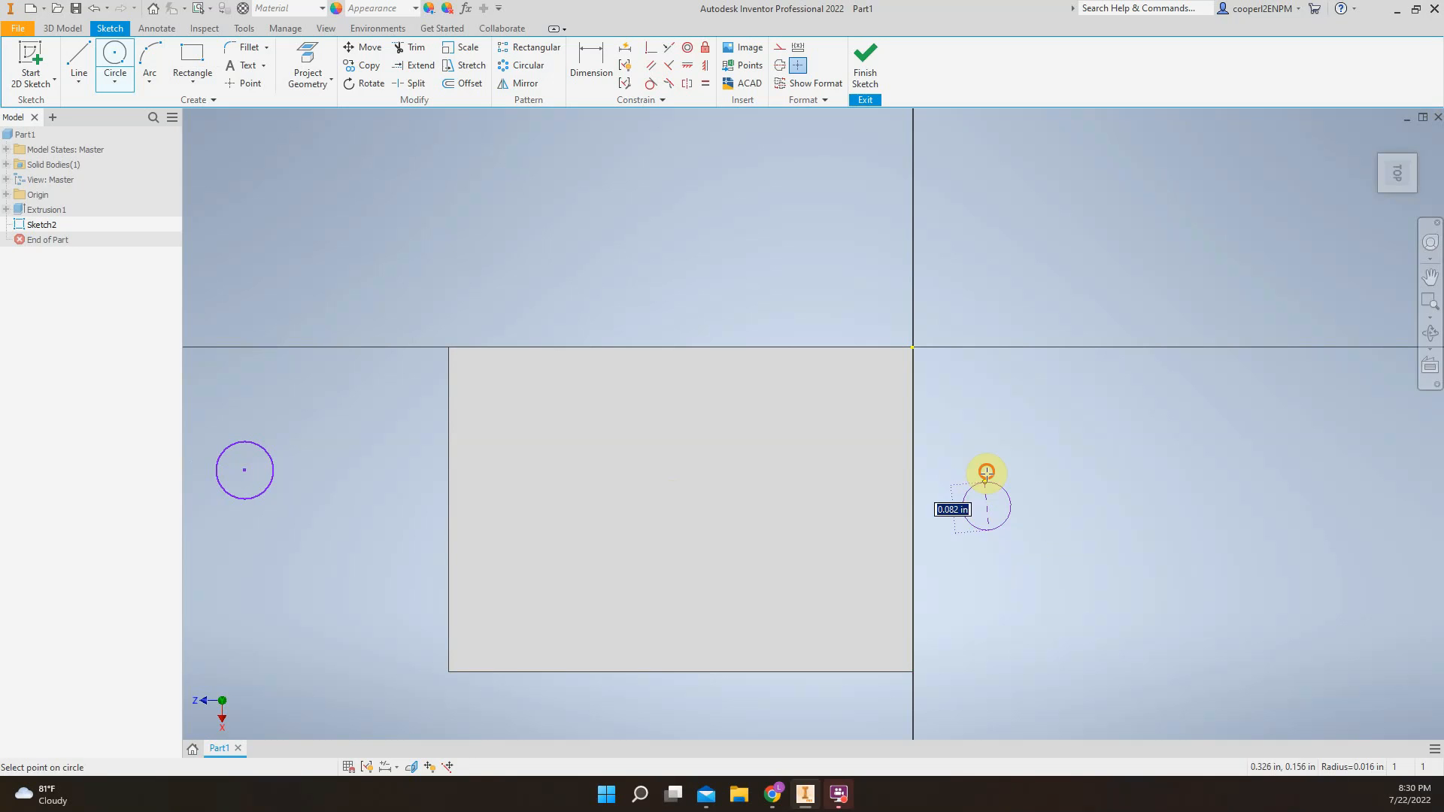
click(986, 471)
click(715, 498)
click(711, 469)
key(Escape)
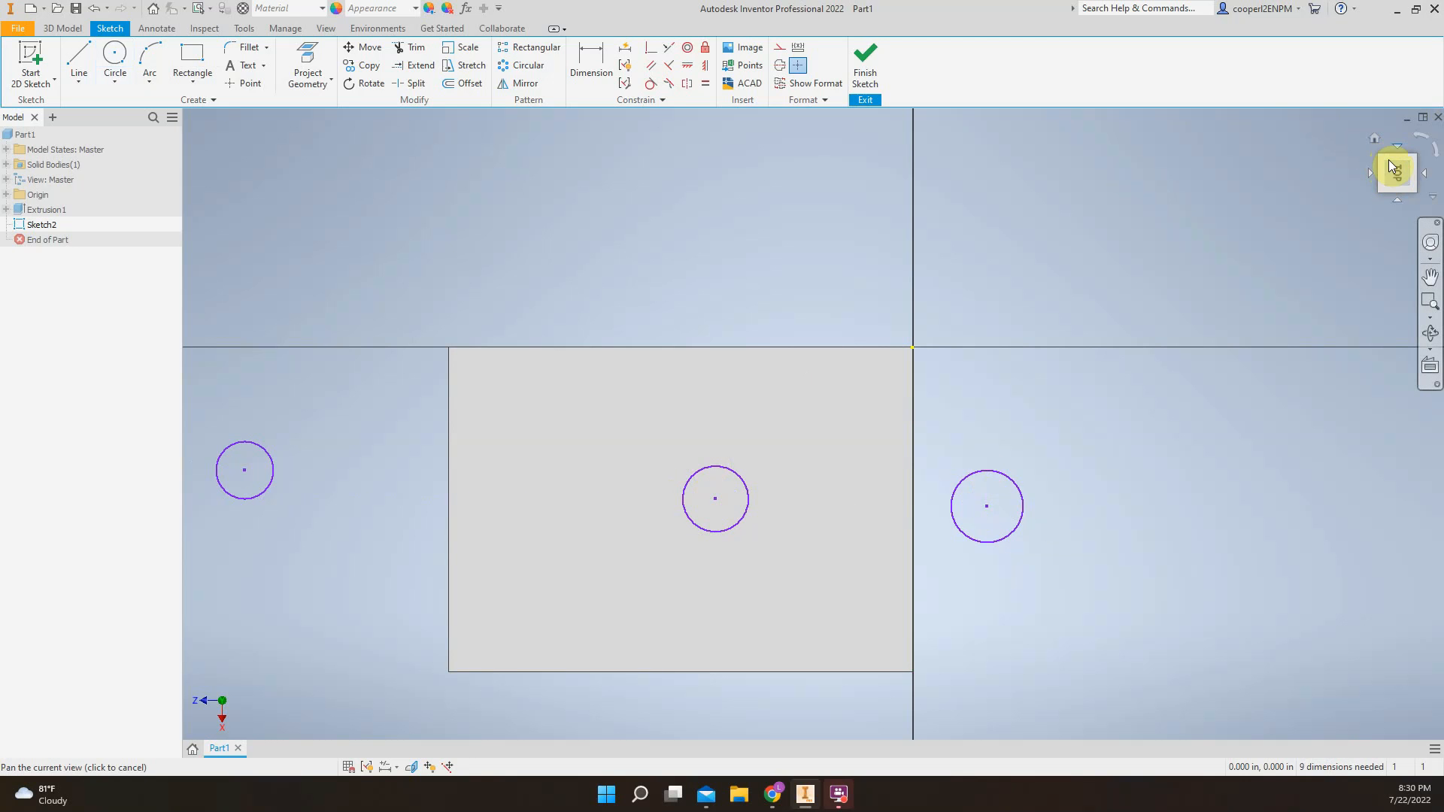
Inspect the three circles from angled views, undo them all and return to the top view
click(1402, 190)
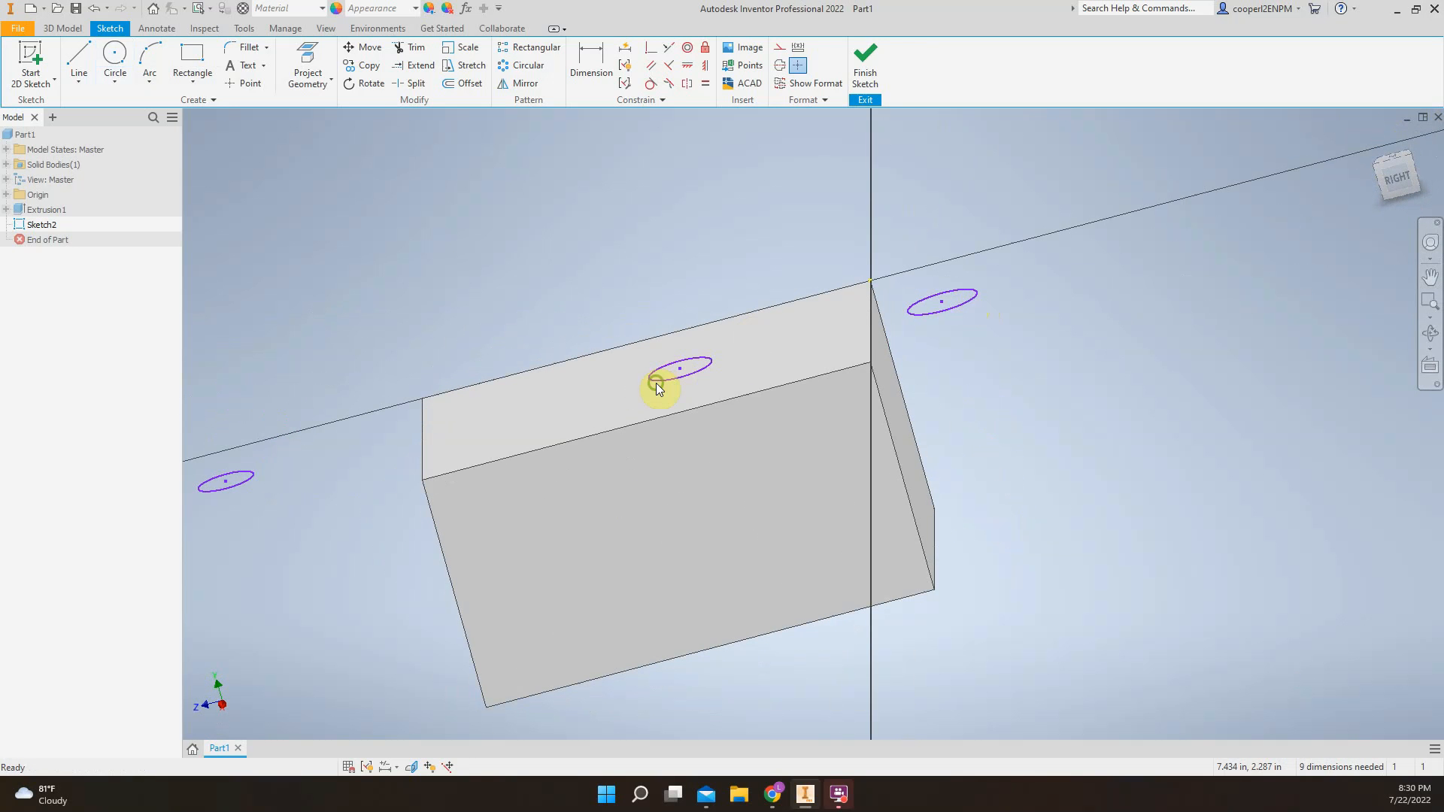
middle_drag(655, 382, 822, 365)
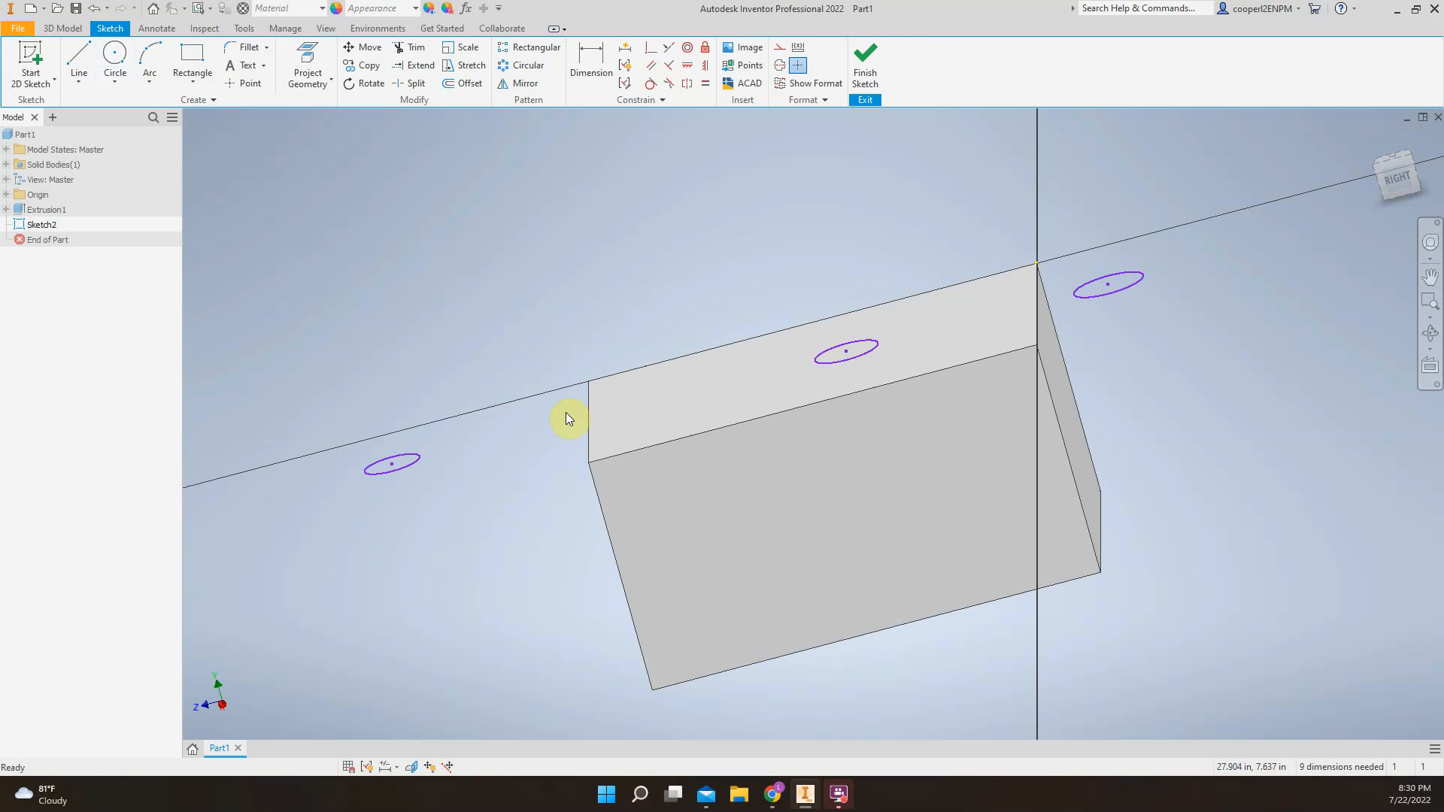
click(1392, 166)
shift+middle_drag(785, 493, 403, 171)
scroll(1048, 397, up, 3)
scroll(1043, 391, down, 5)
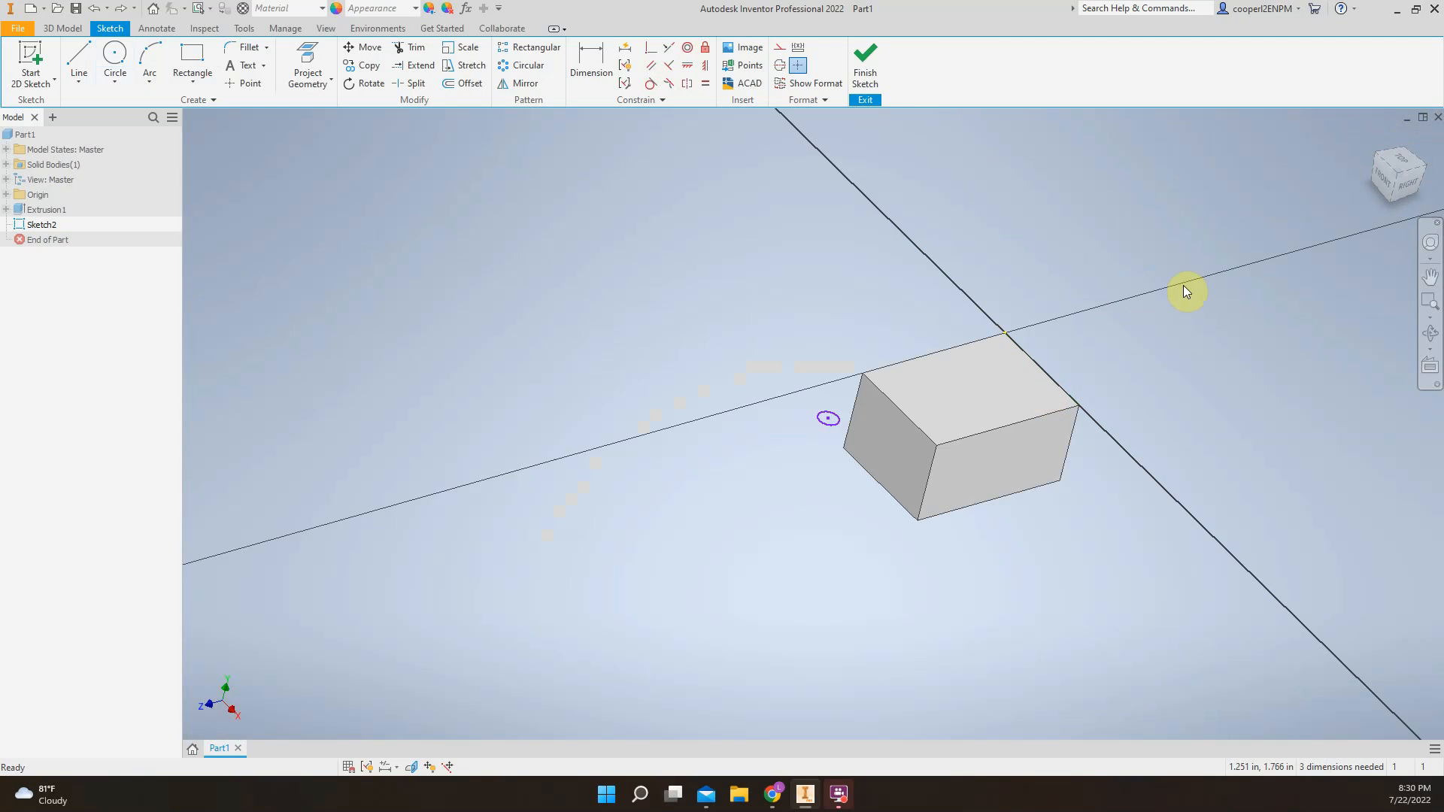
click(1401, 162)
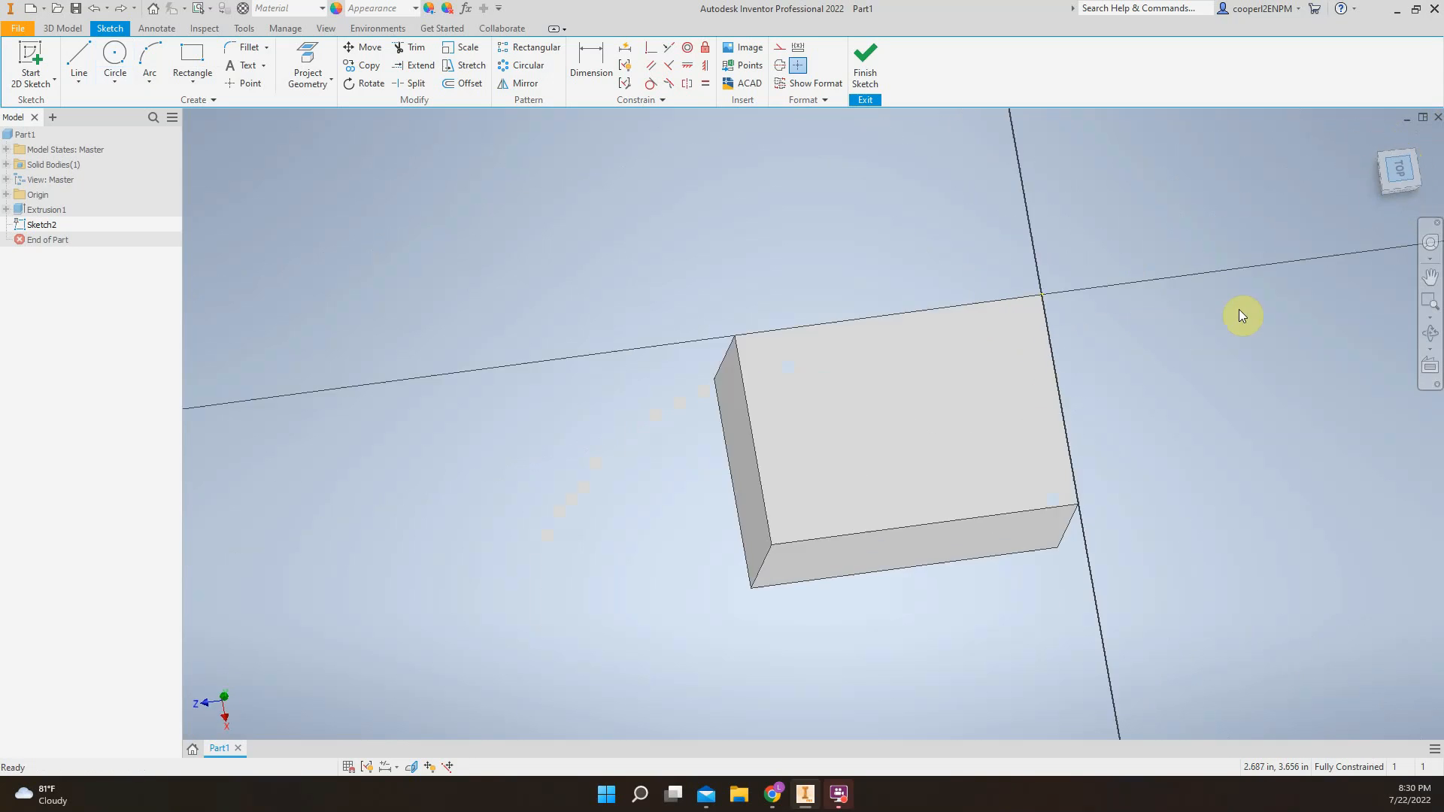
Sketch one larger circle freehand near the middle of the box's top face
click(115, 57)
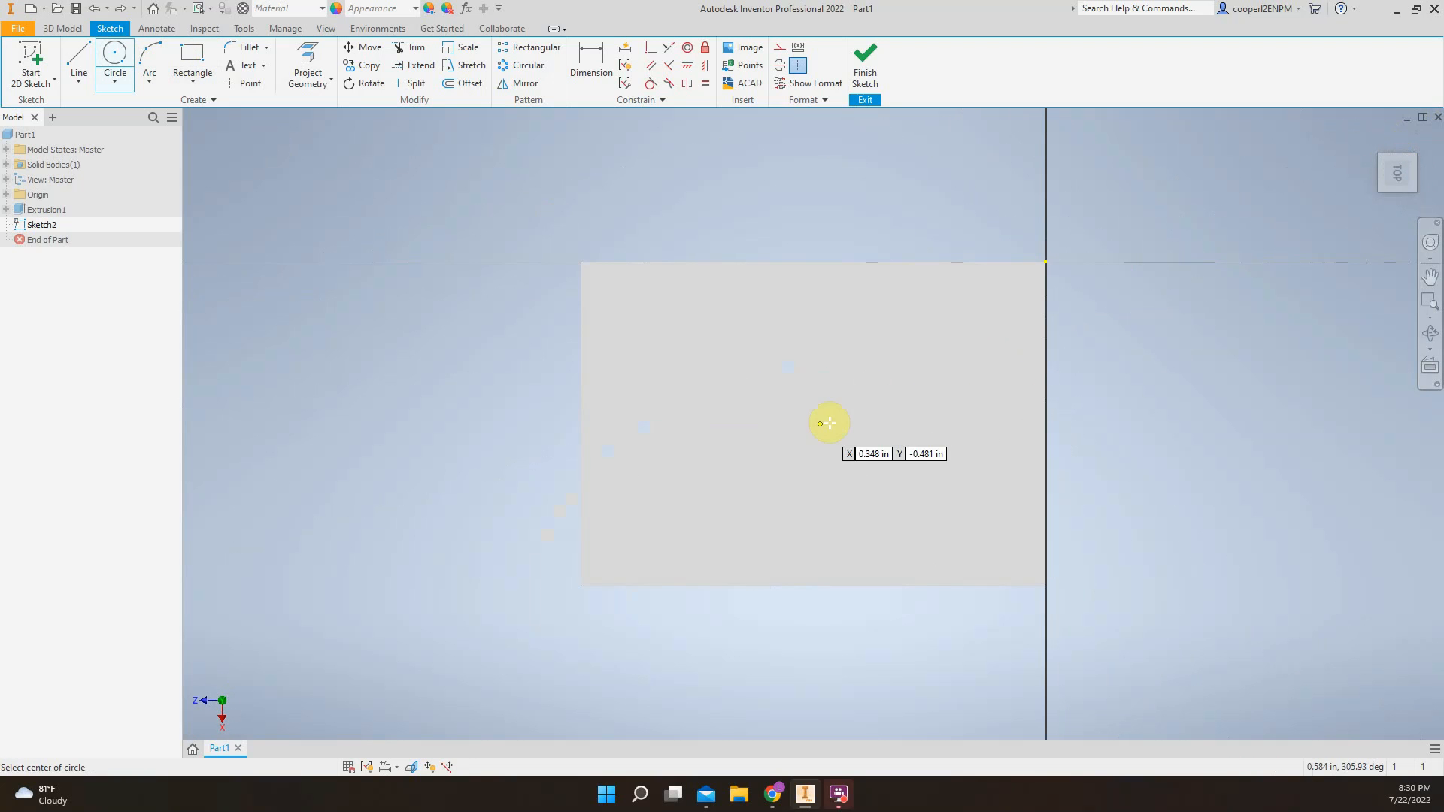
click(814, 426)
click(813, 333)
key(Escape)
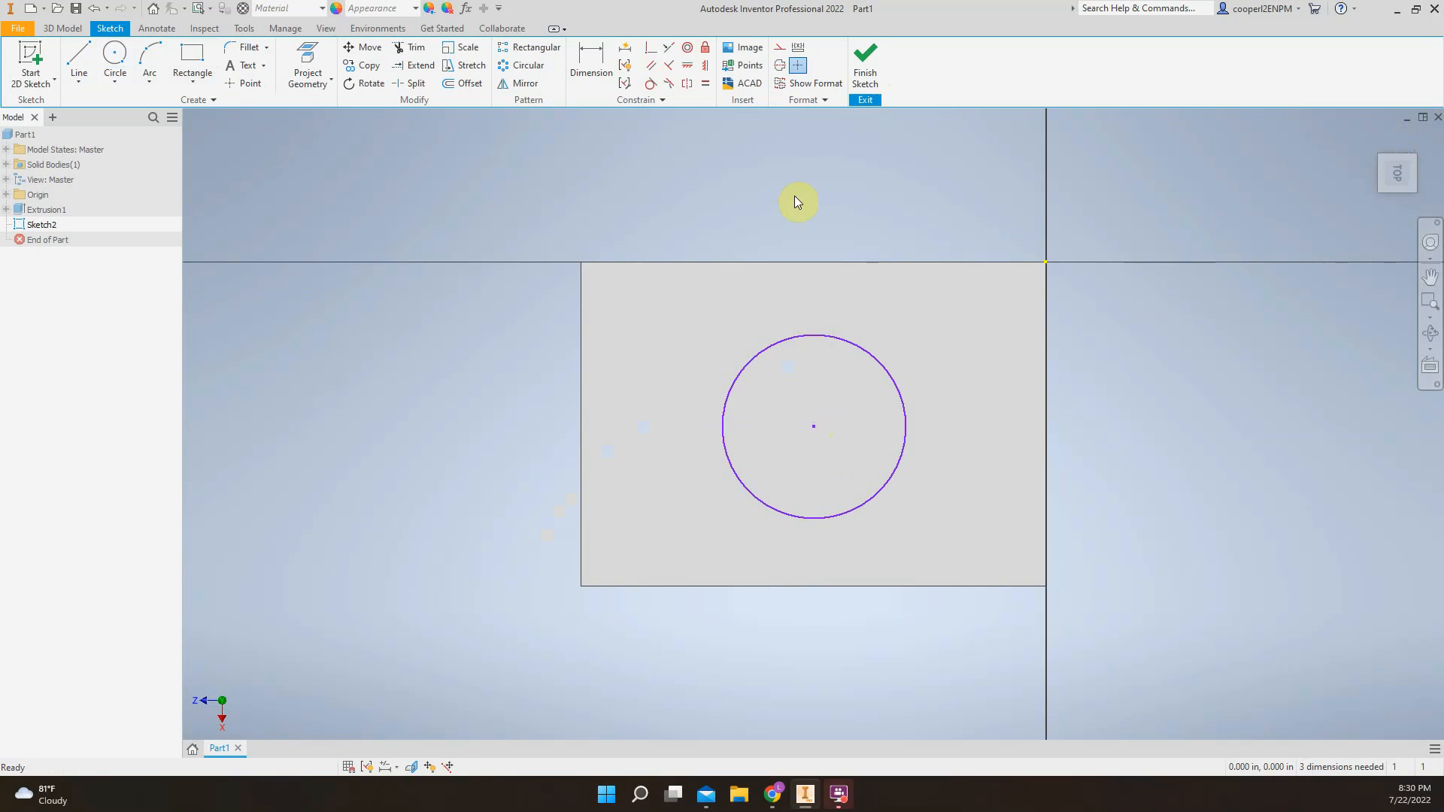
click(114, 57)
click(963, 381)
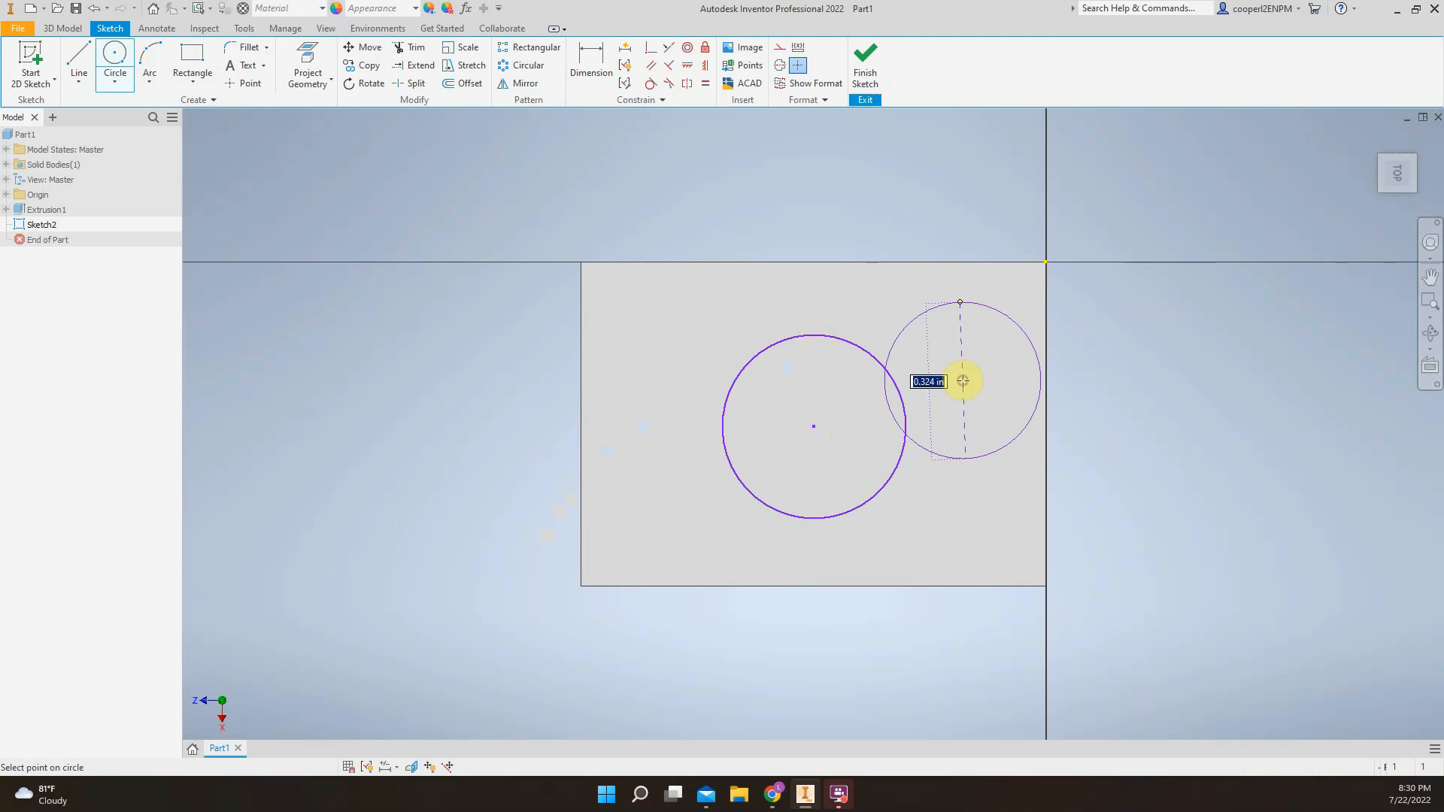
key(Escape)
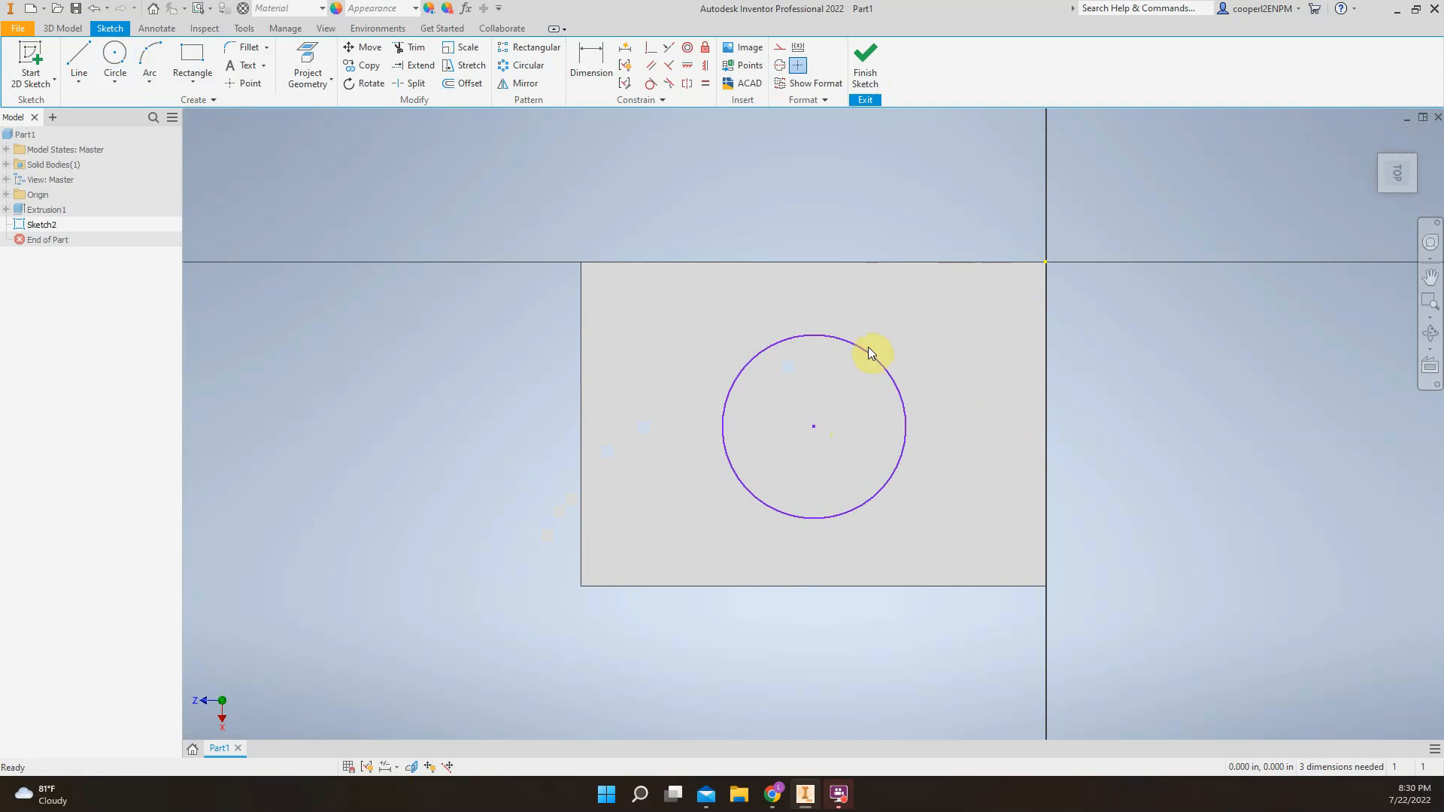
click(192, 56)
click(930, 328)
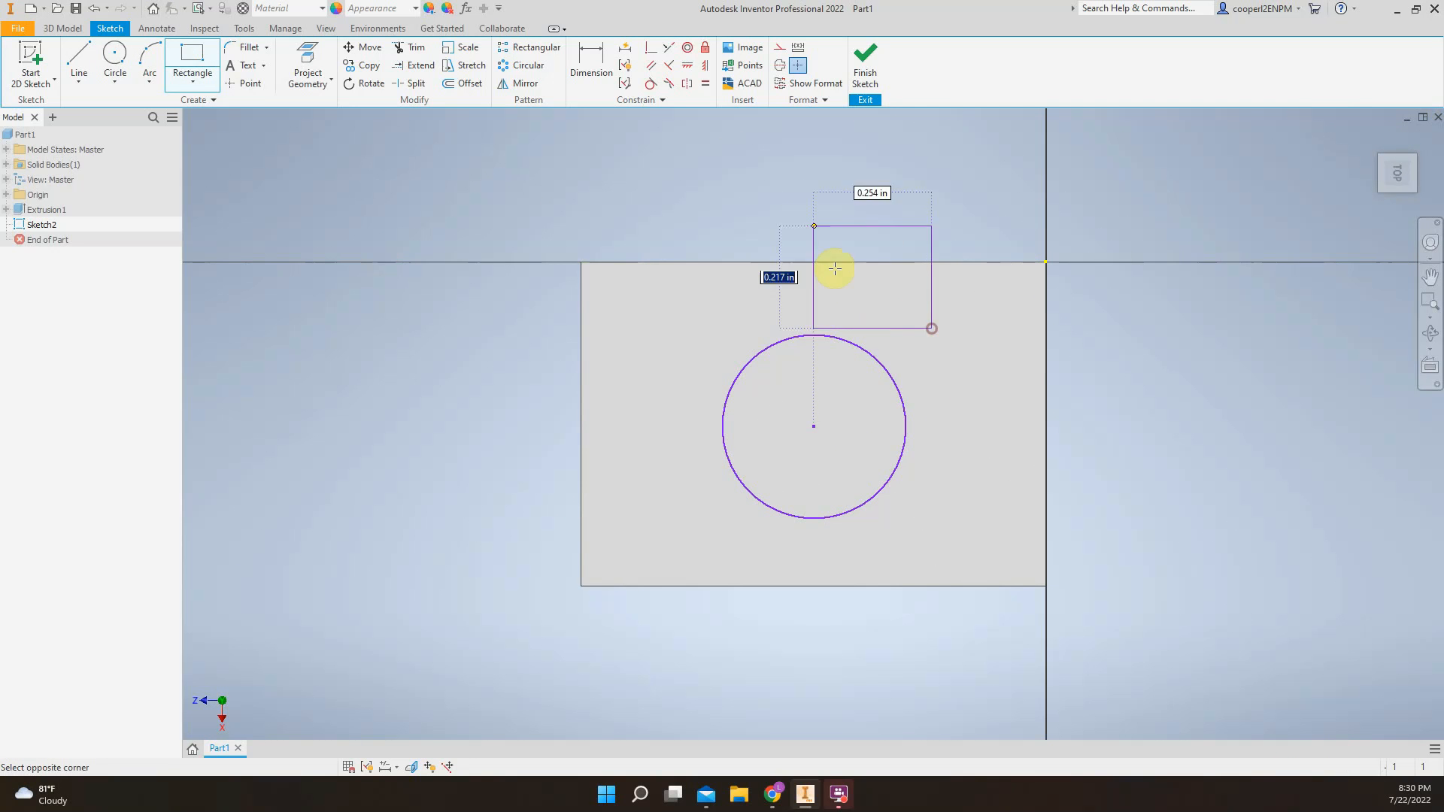
key(Escape)
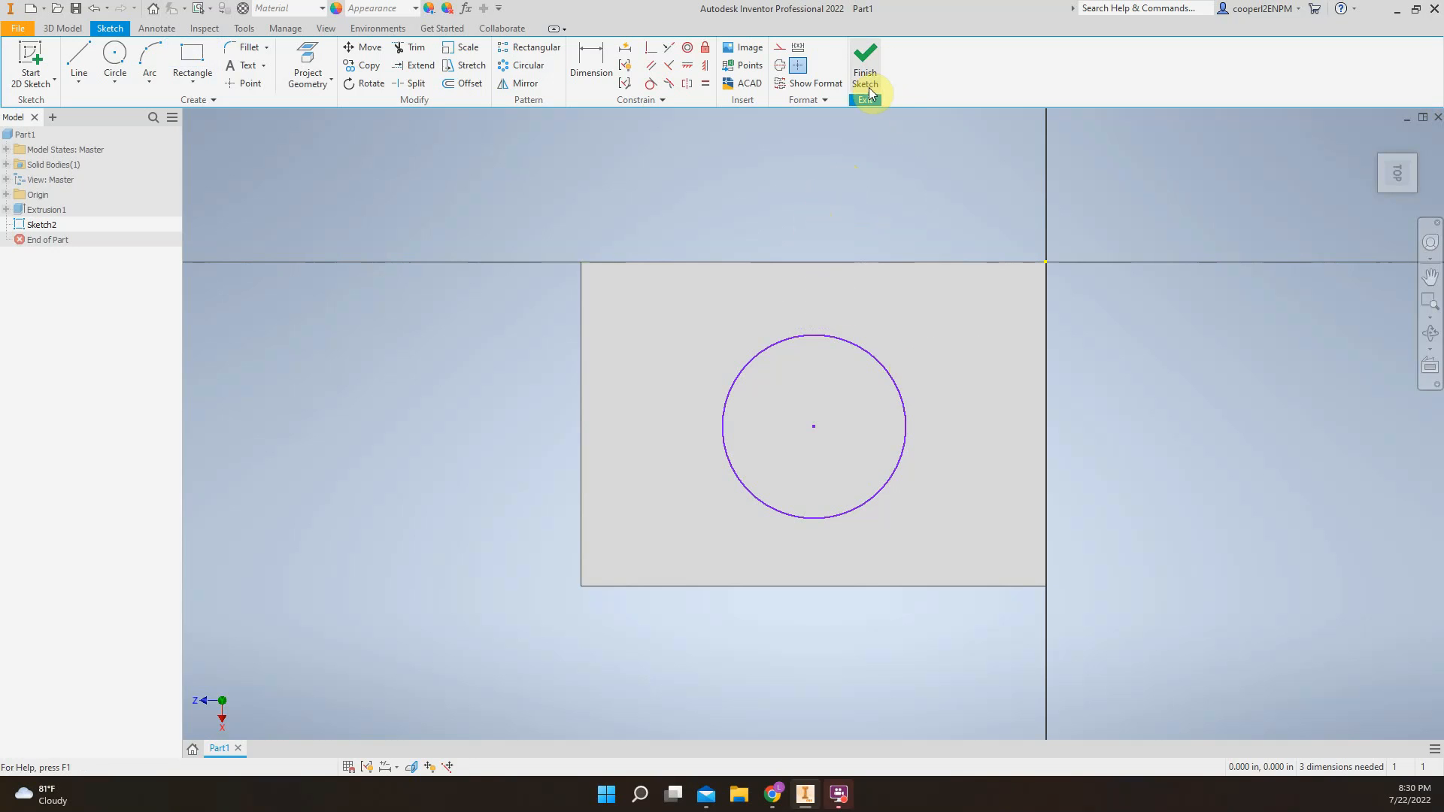
Finish the sketch and extrude the circle as a cut, 1 in down into the box
click(864, 67)
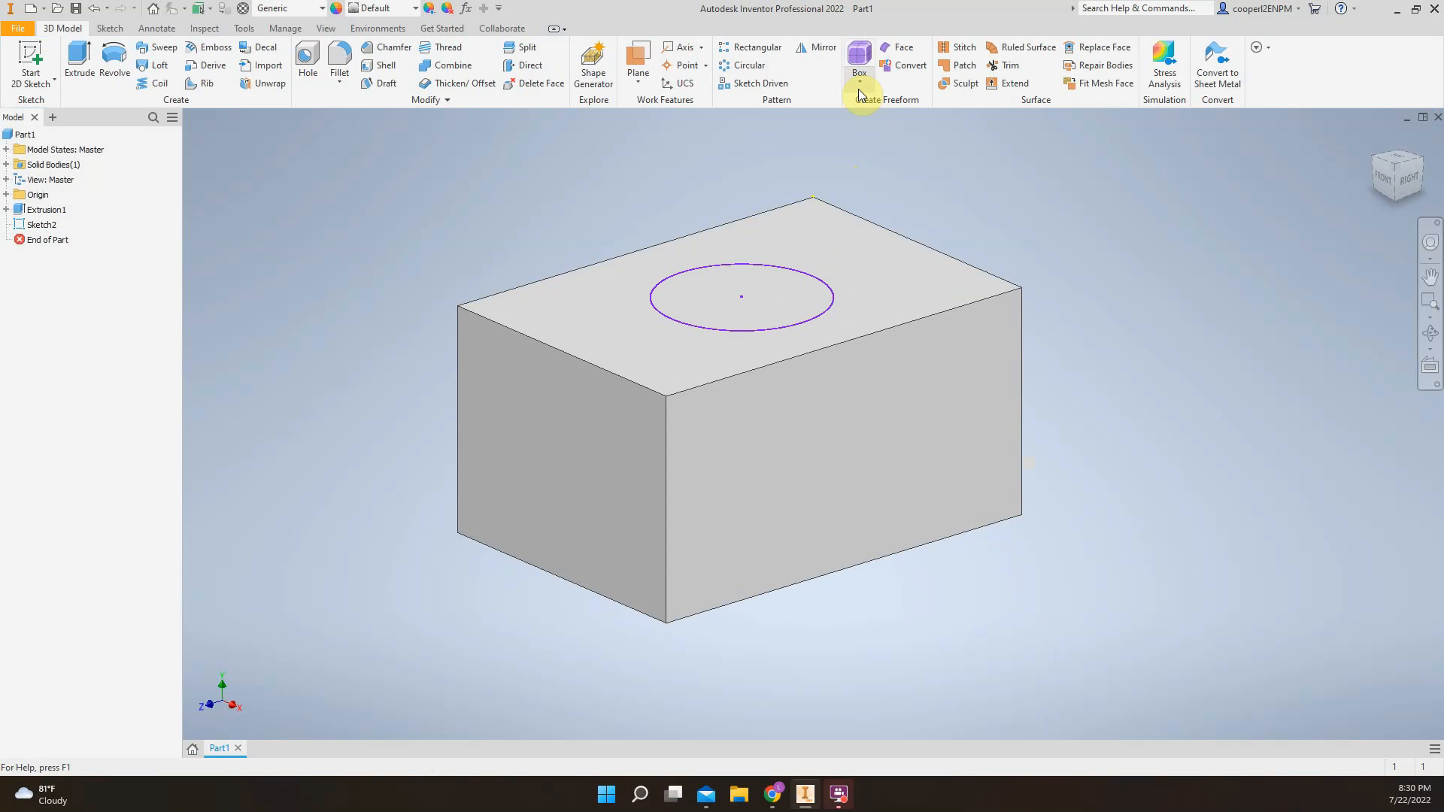
key(e)
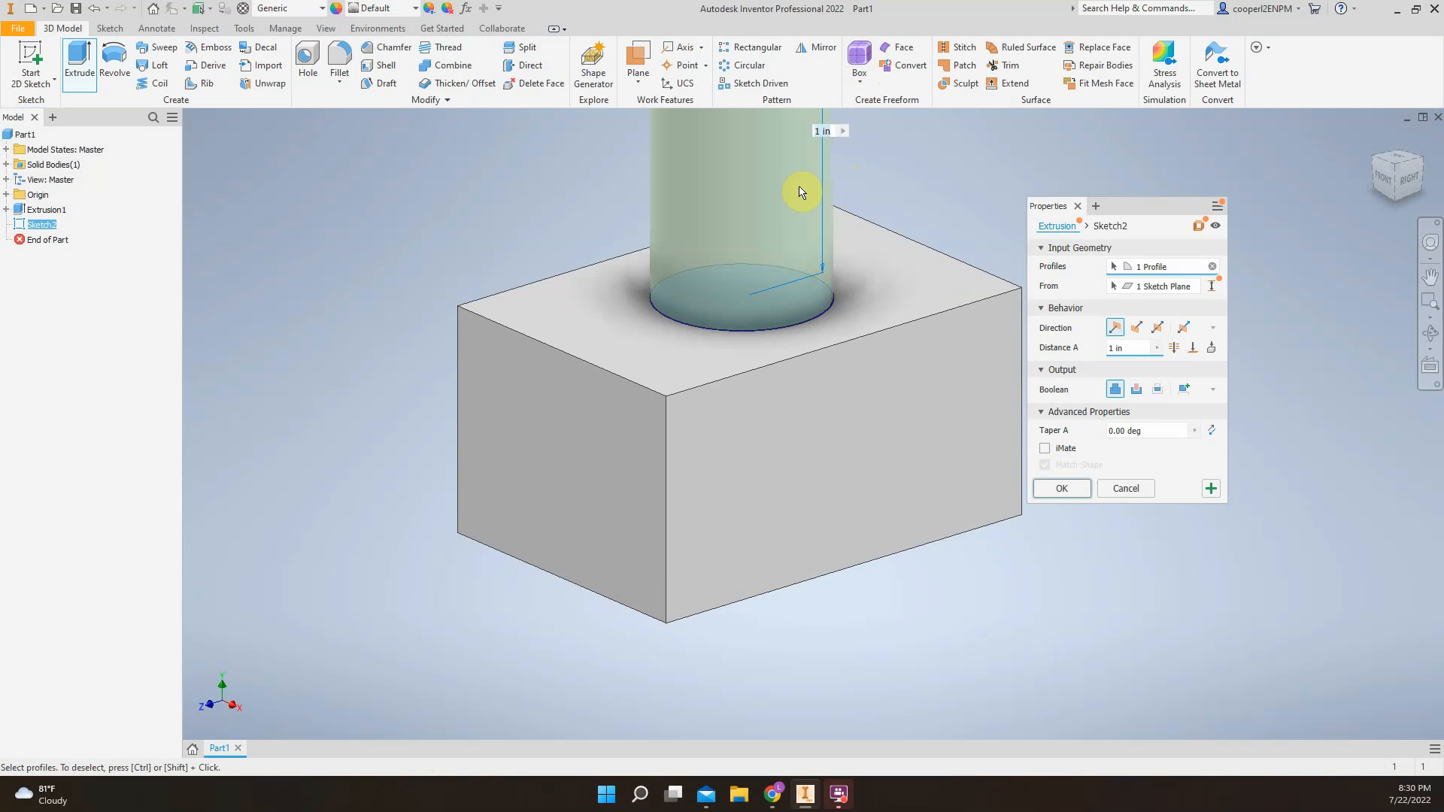
scroll(895, 331, down, 3)
scroll(897, 333, down, 1)
scroll(838, 328, down, 2)
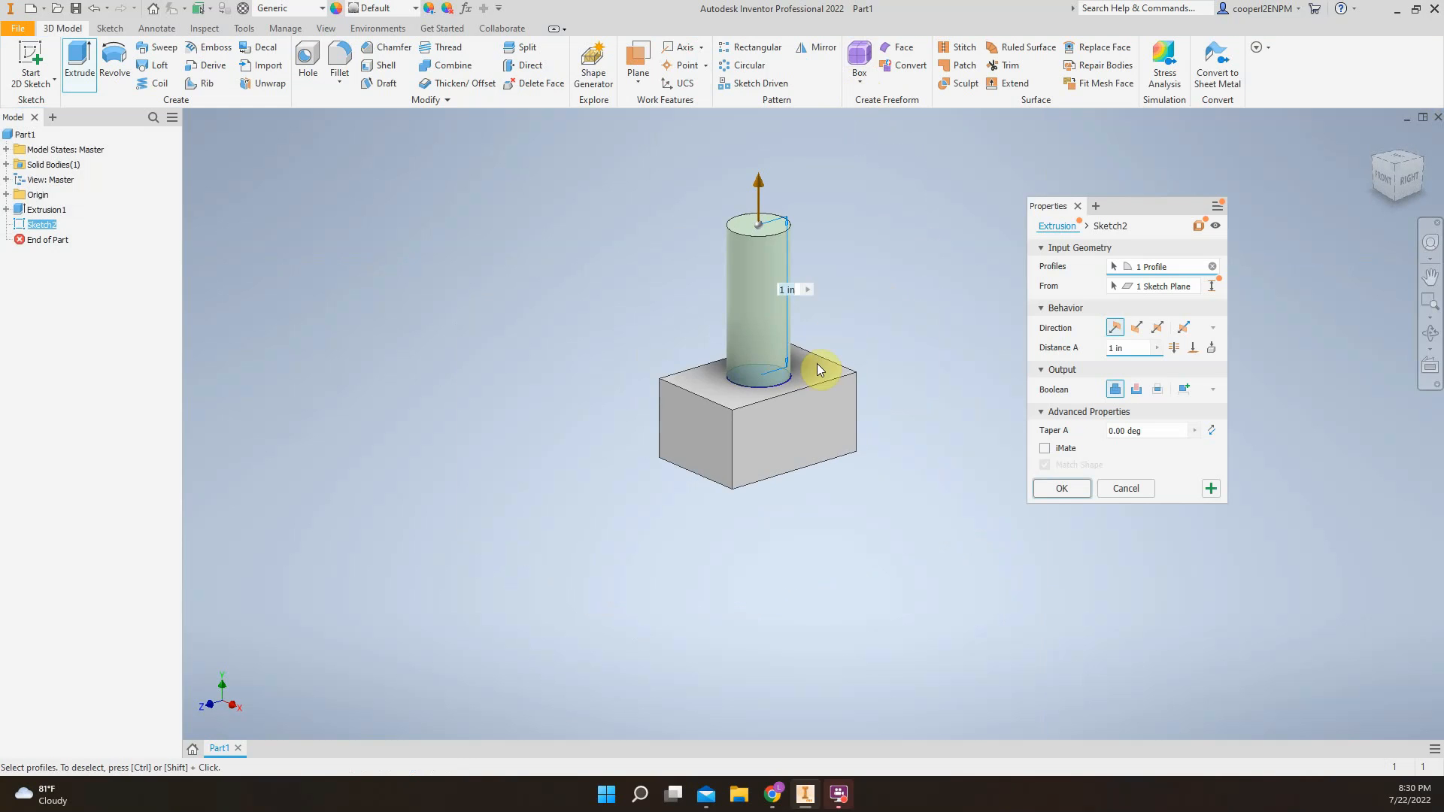
scroll(775, 257, up, 2)
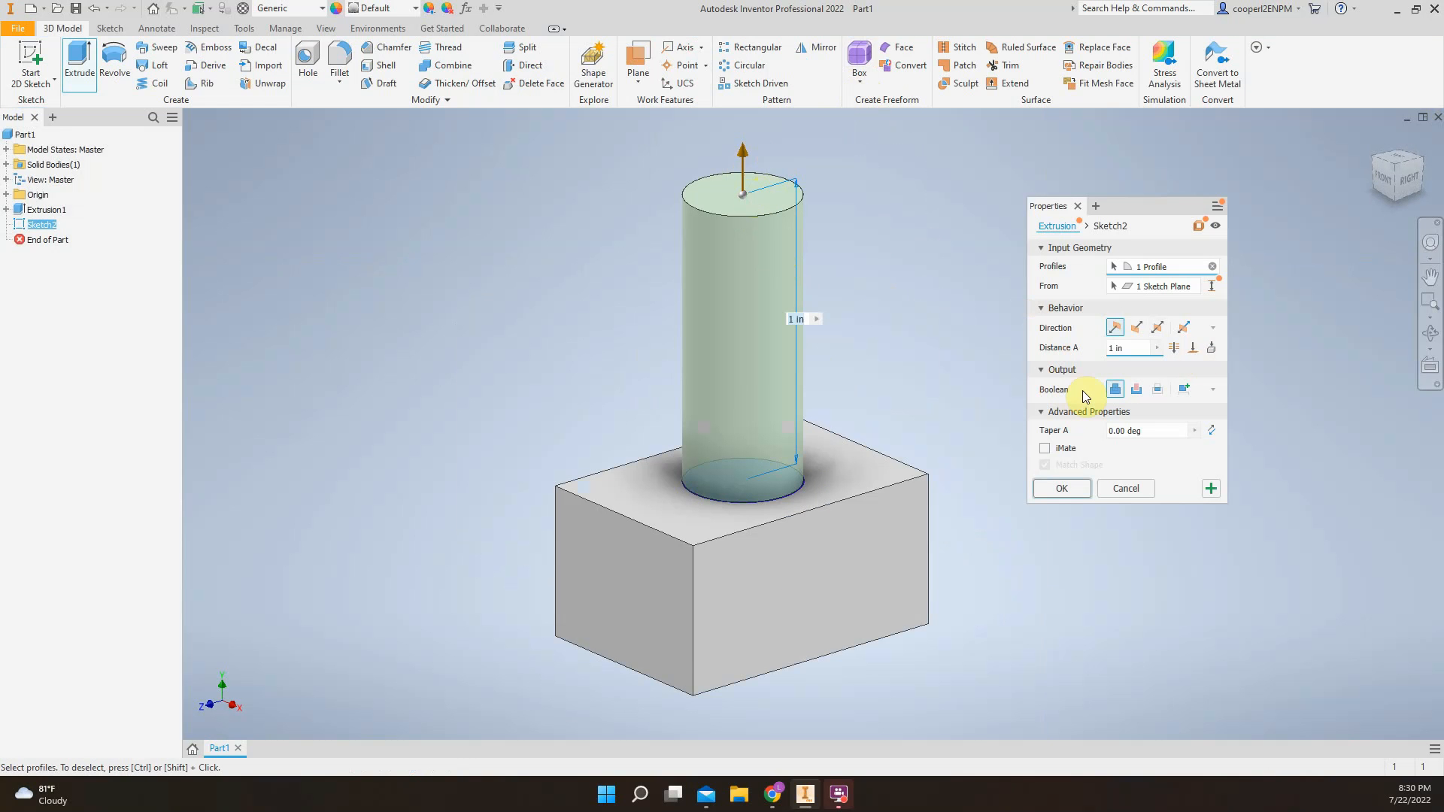
click(1139, 391)
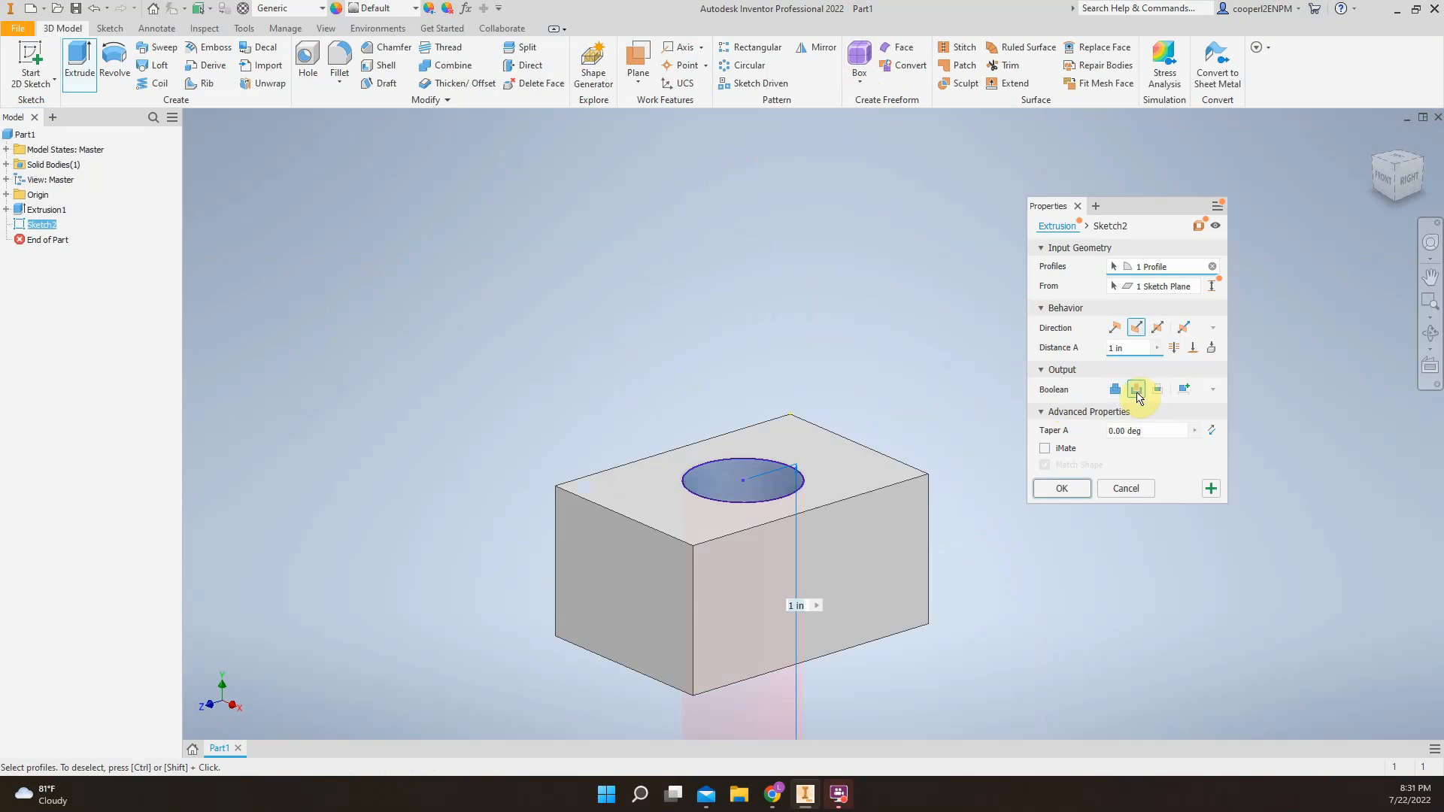
middle_drag(654, 526, 708, 409)
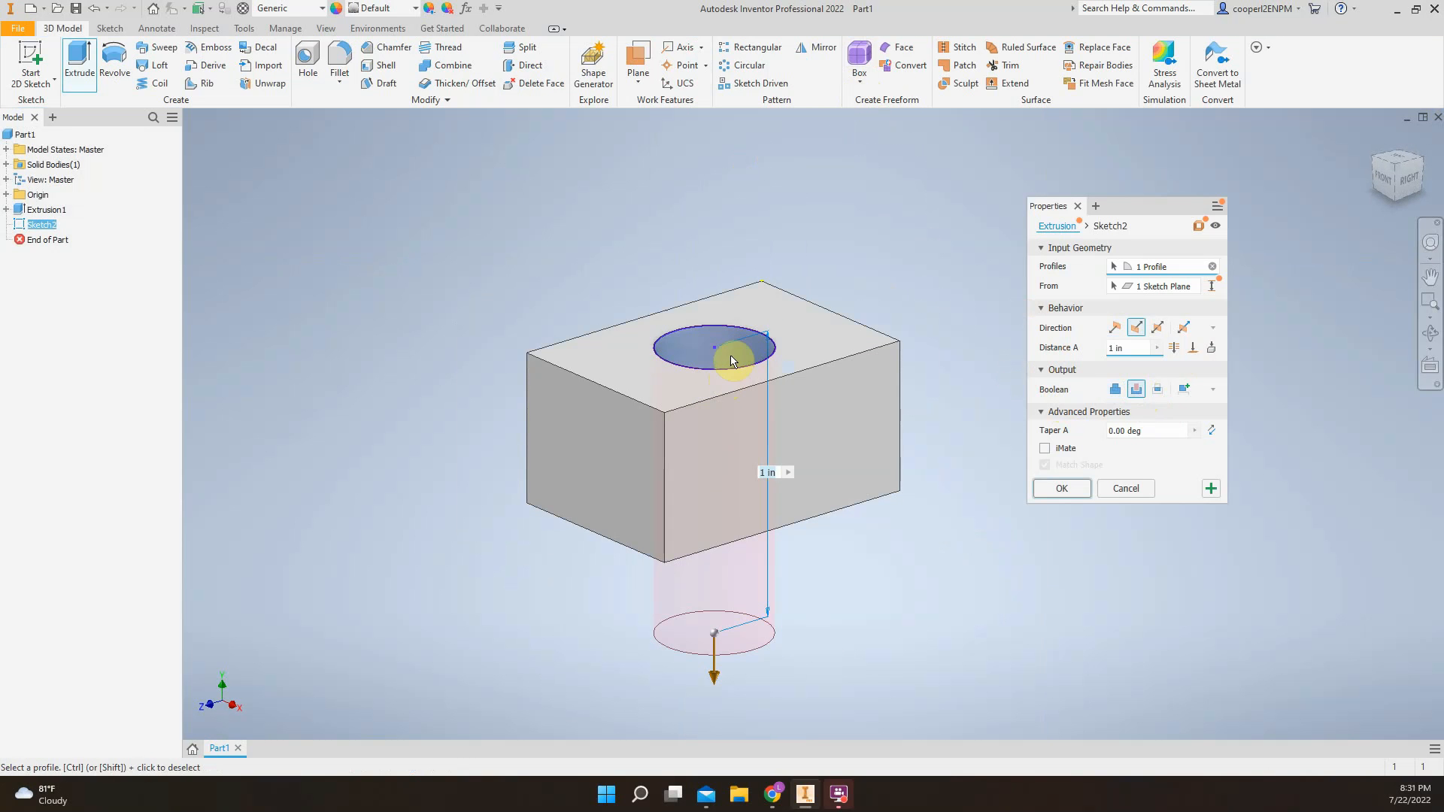
mouse_move(1393, 170)
mouse_down()
mouse_move(1392, 130)
mouse_move(1391, 215)
mouse_move(1388, 176)
mouse_up()
click(1055, 490)
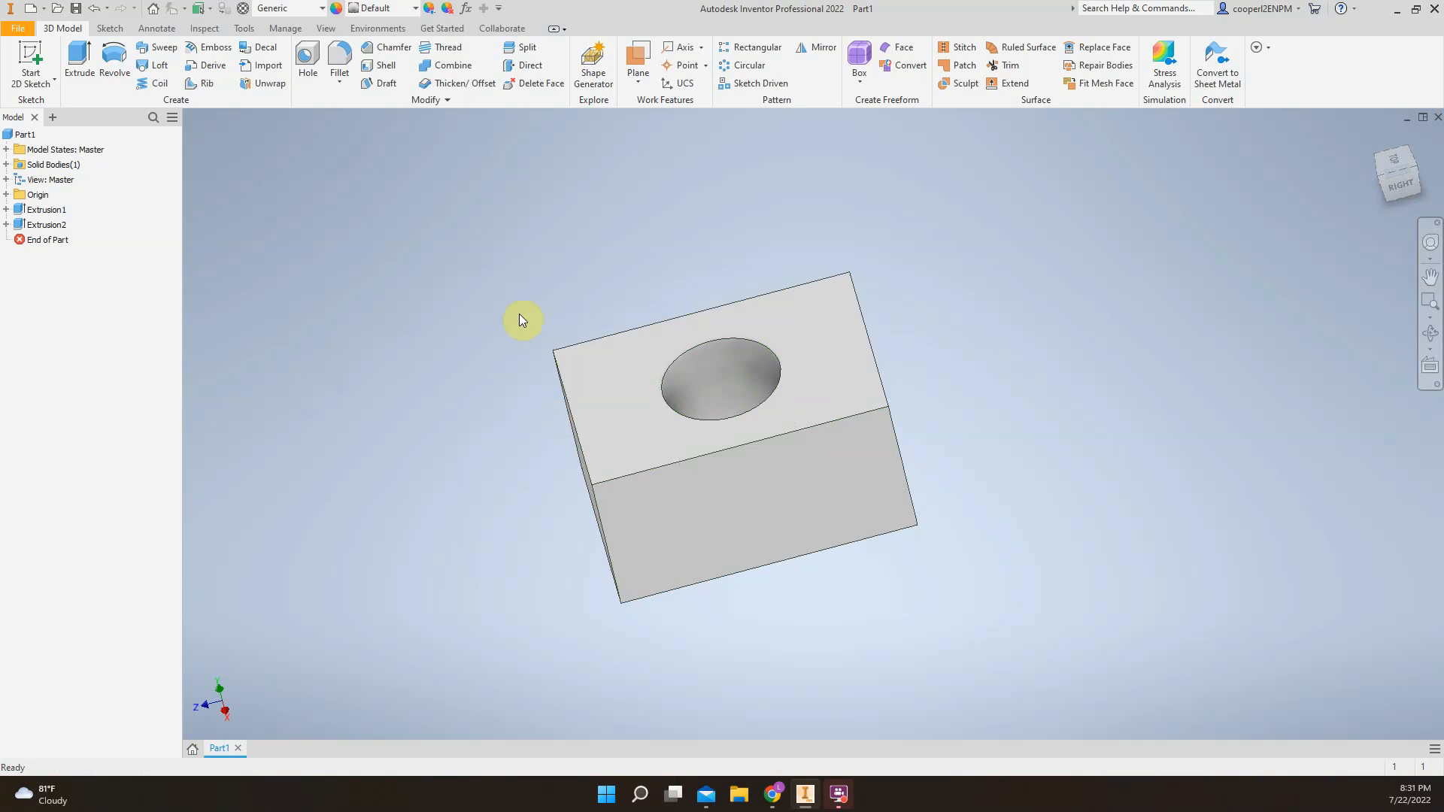
Start a new 2D sketch on the box's right side face
key(s)
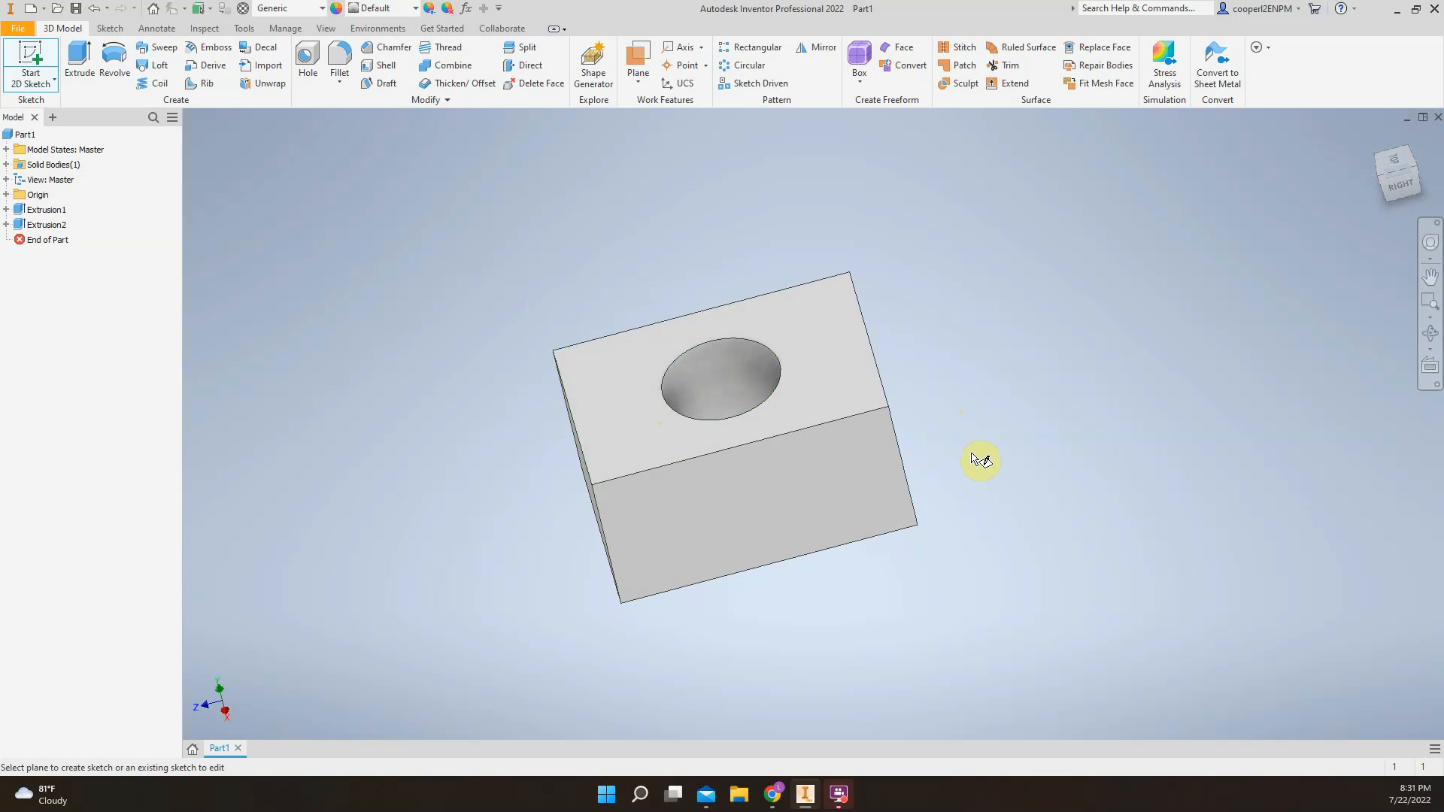
click(837, 473)
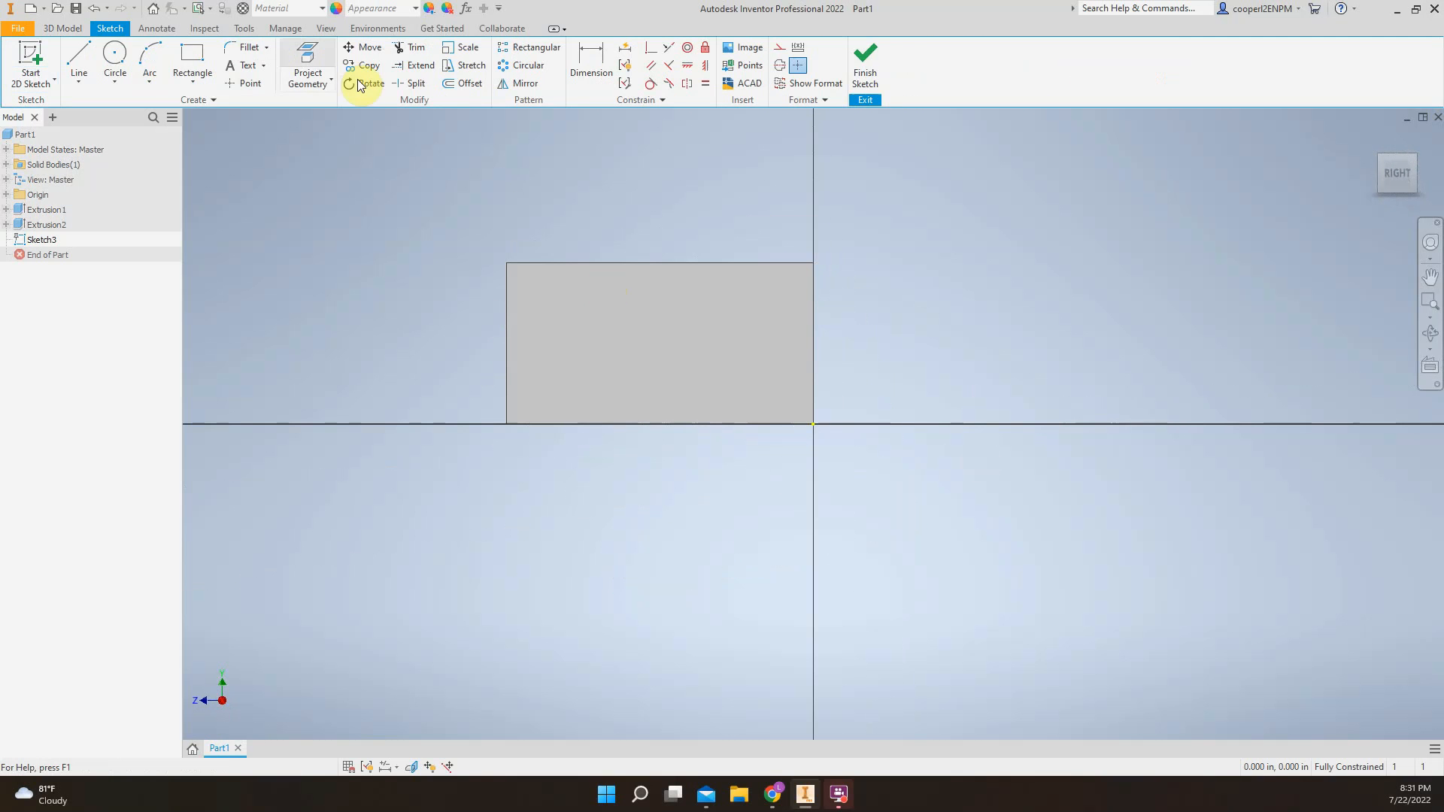
click(116, 60)
scroll(625, 344, up, 5)
scroll(519, 269, down, 6)
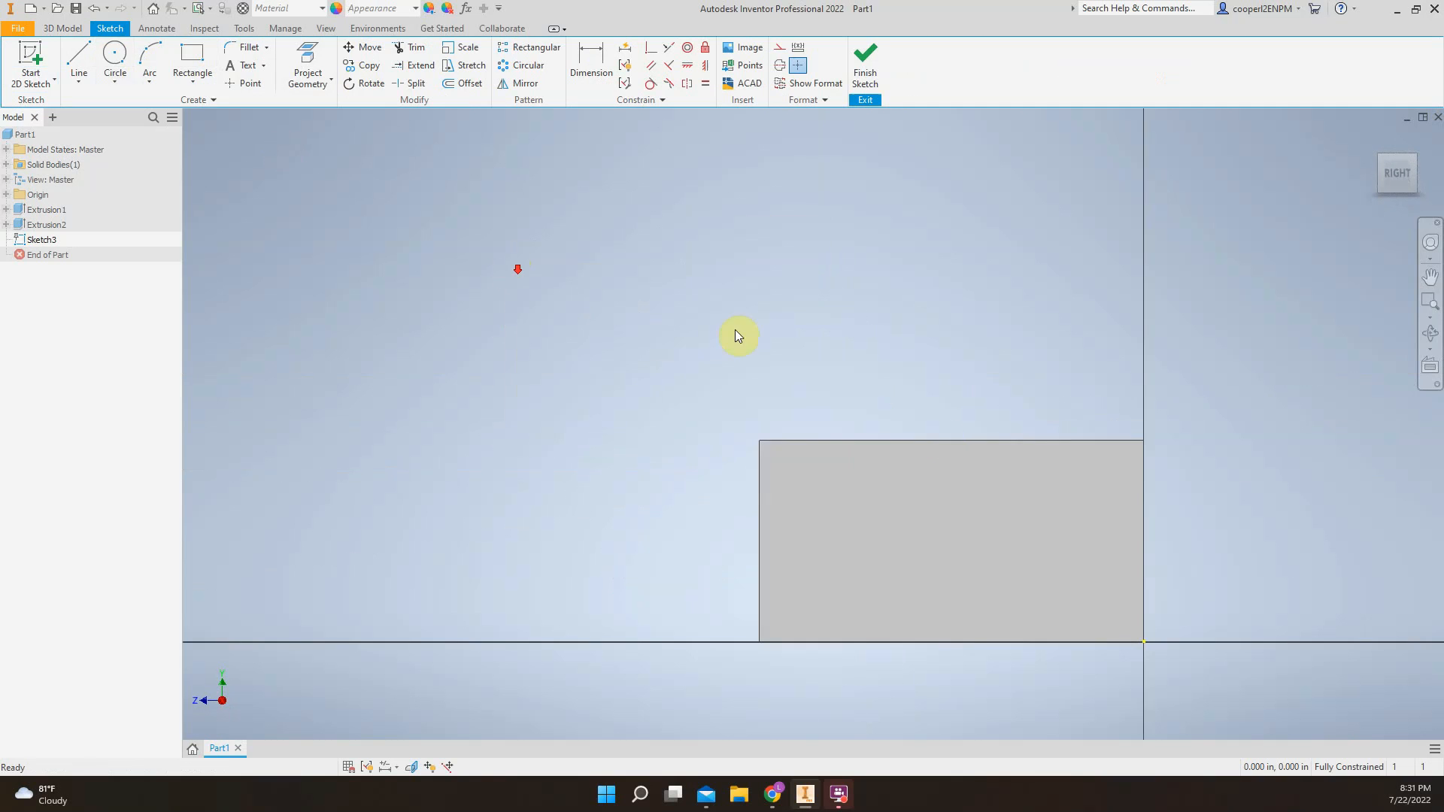
middle_drag(957, 474, 841, 398)
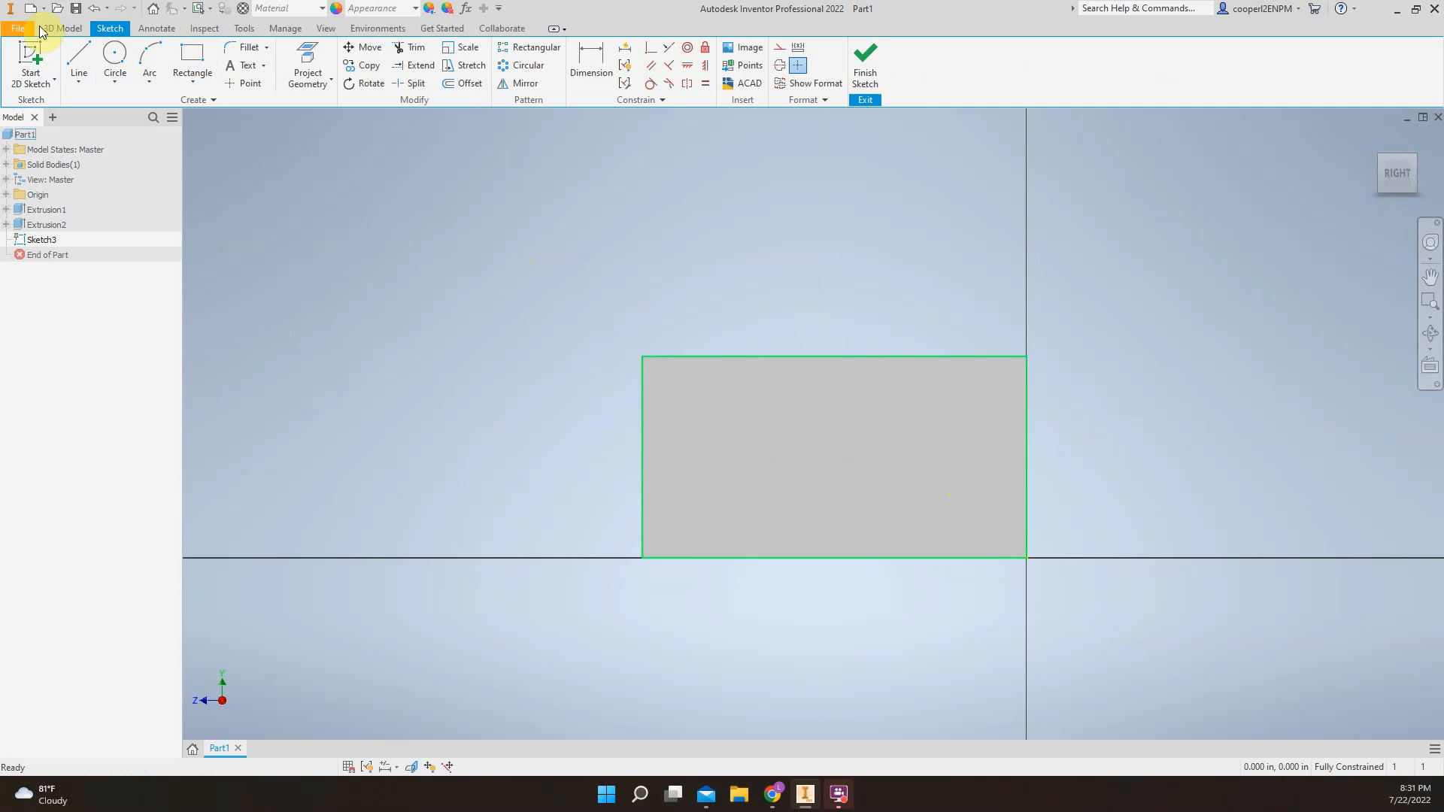
Sketch an open lightning-like zigzag of seven connected lines freehand on the face, leaving a small gap between its start and end points
click(82, 66)
scroll(822, 374, down, 5)
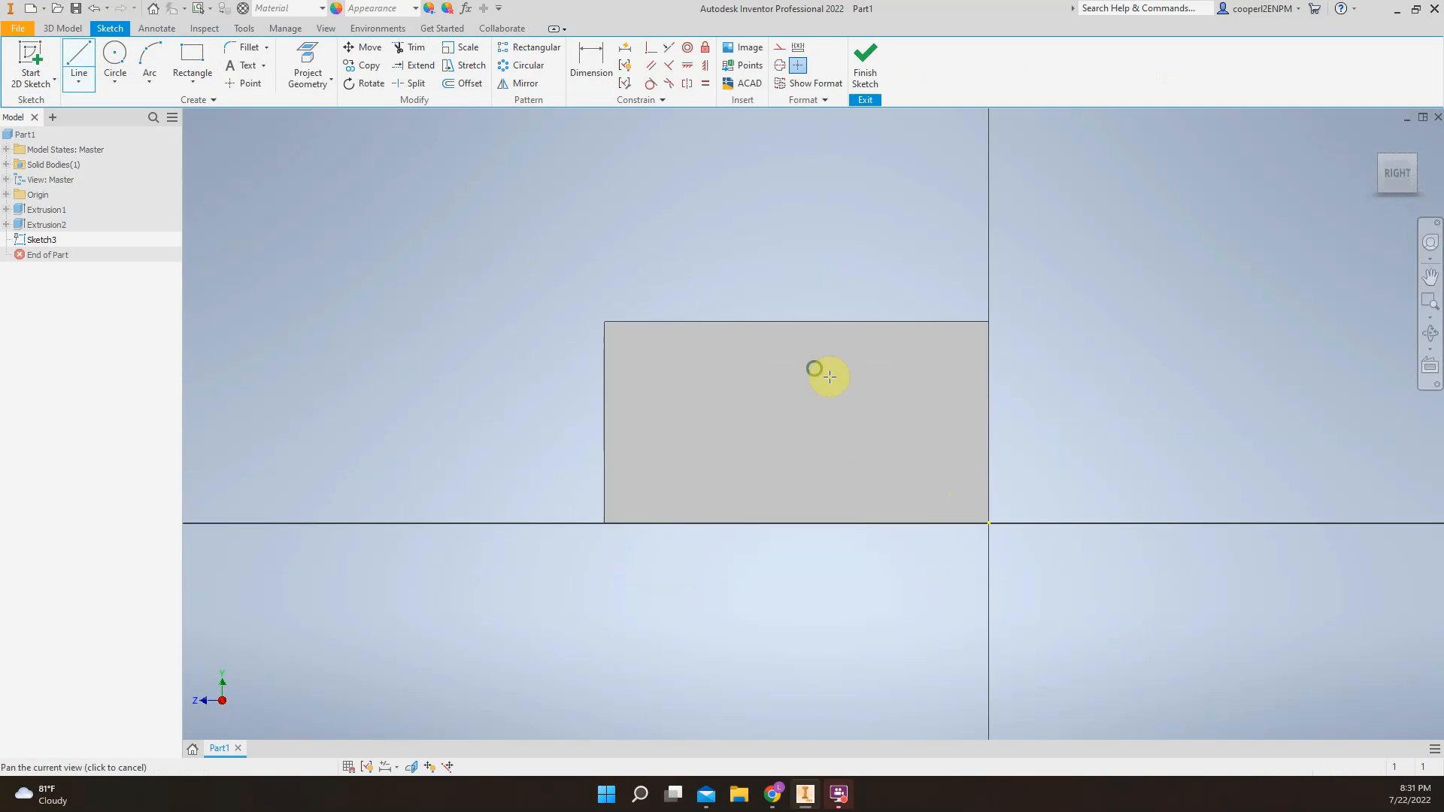
click(550, 442)
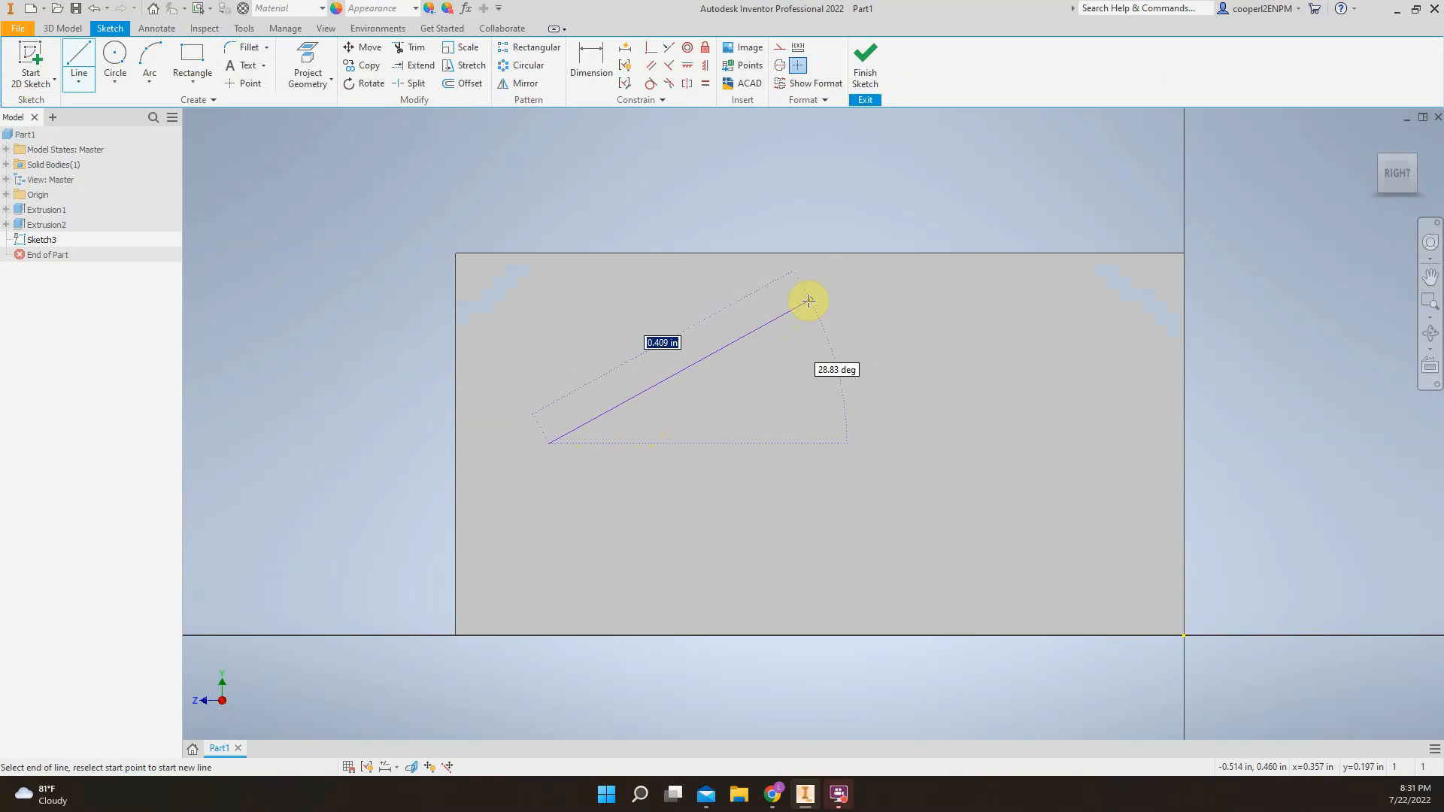
click(809, 300)
click(772, 470)
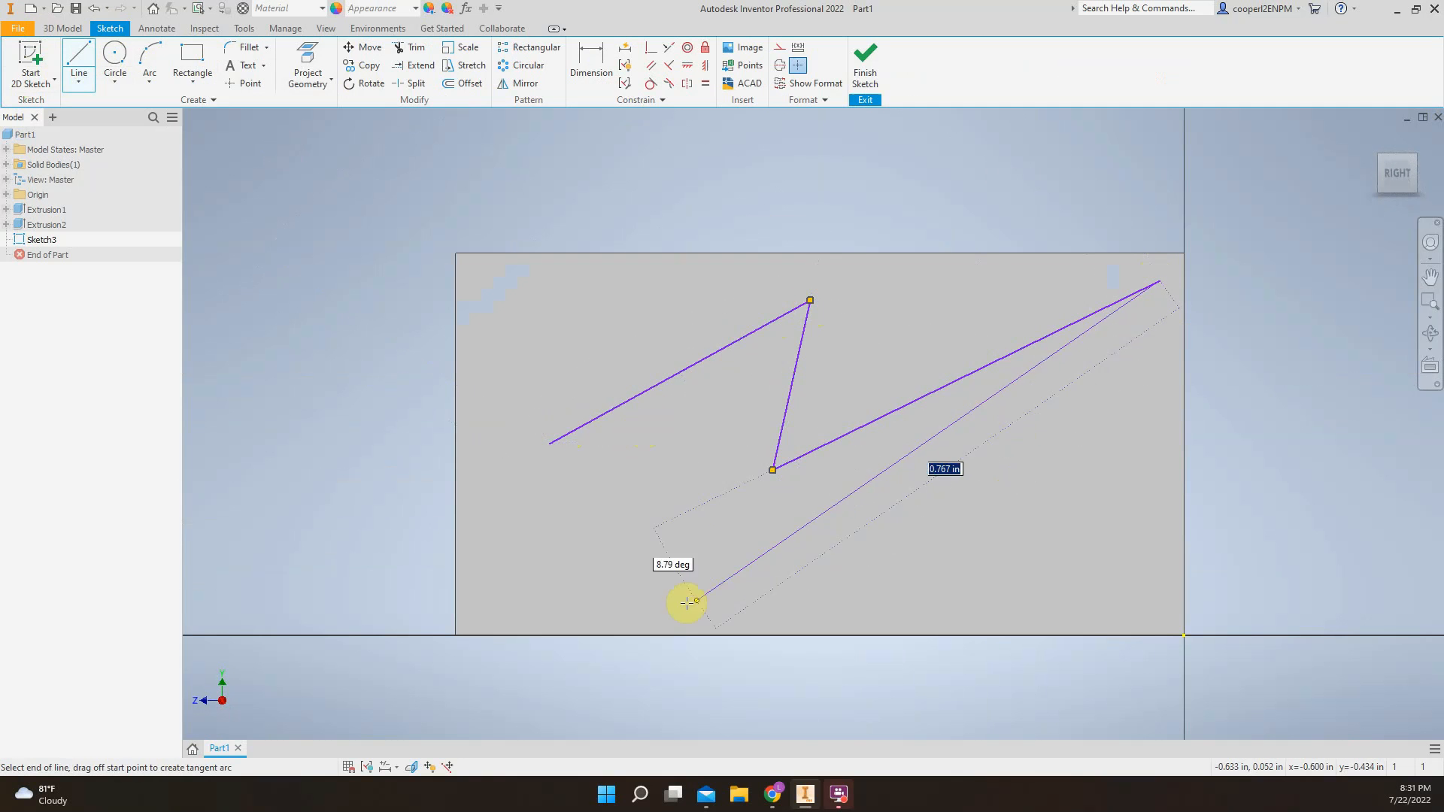
click(796, 584)
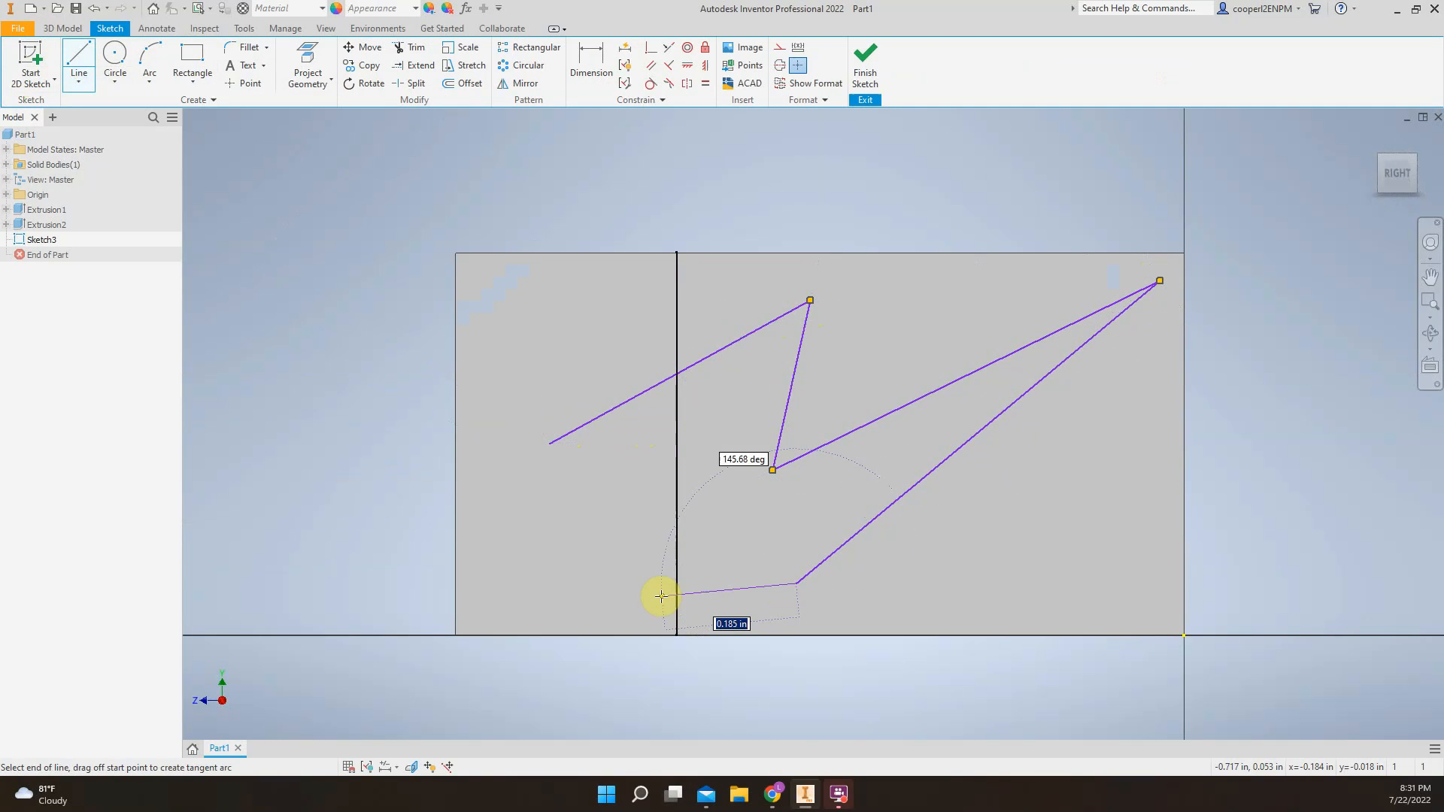
click(619, 594)
click(723, 432)
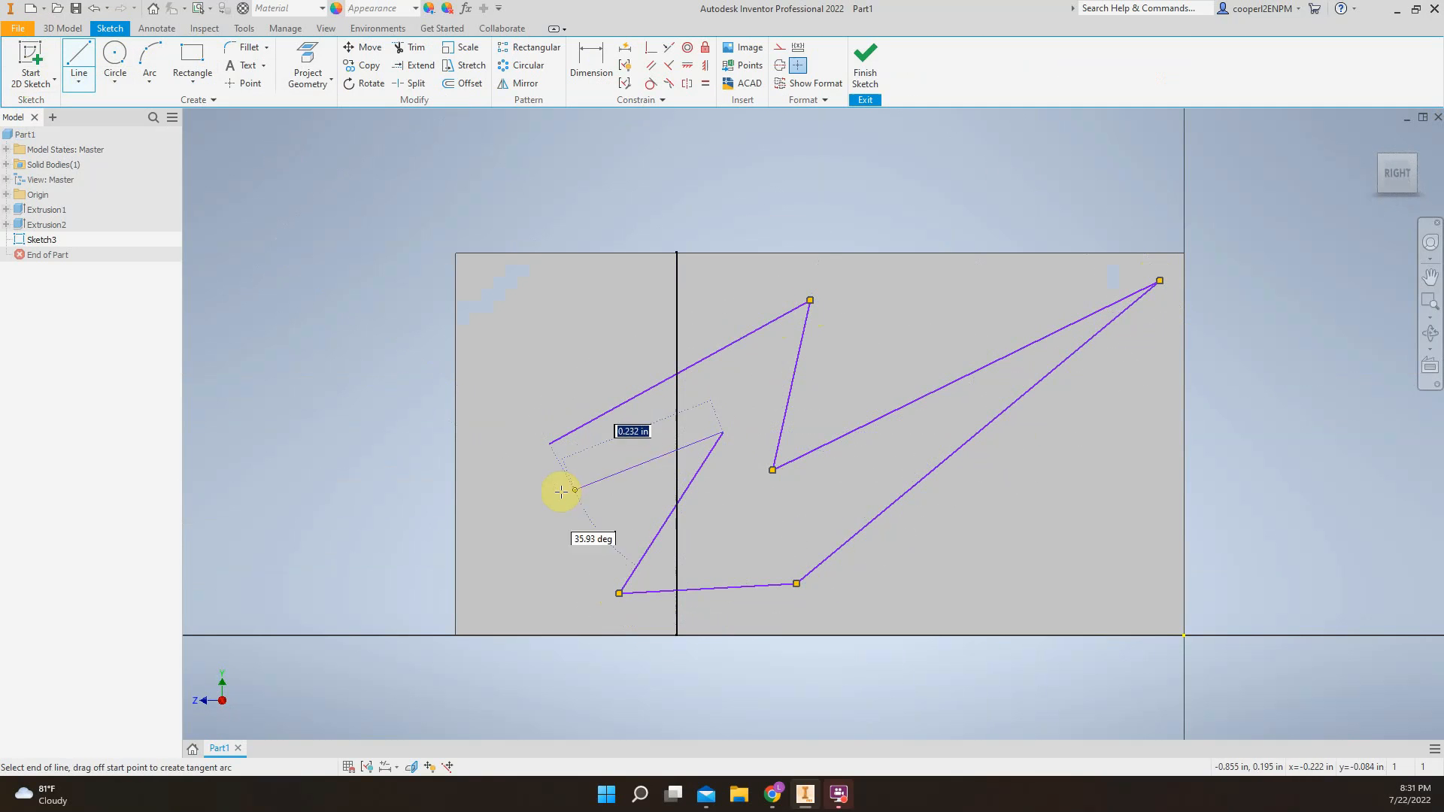
click(557, 459)
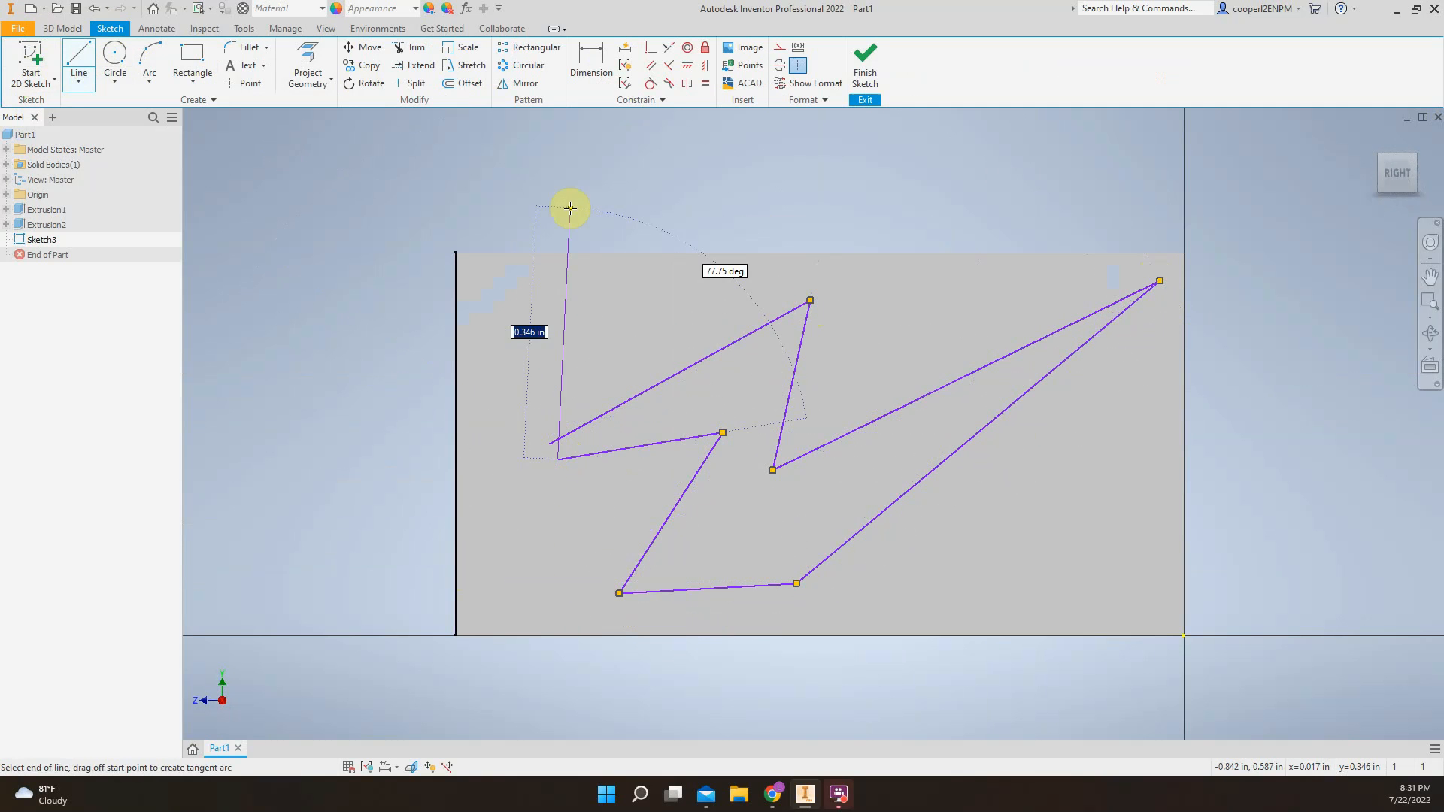
key(Escape)
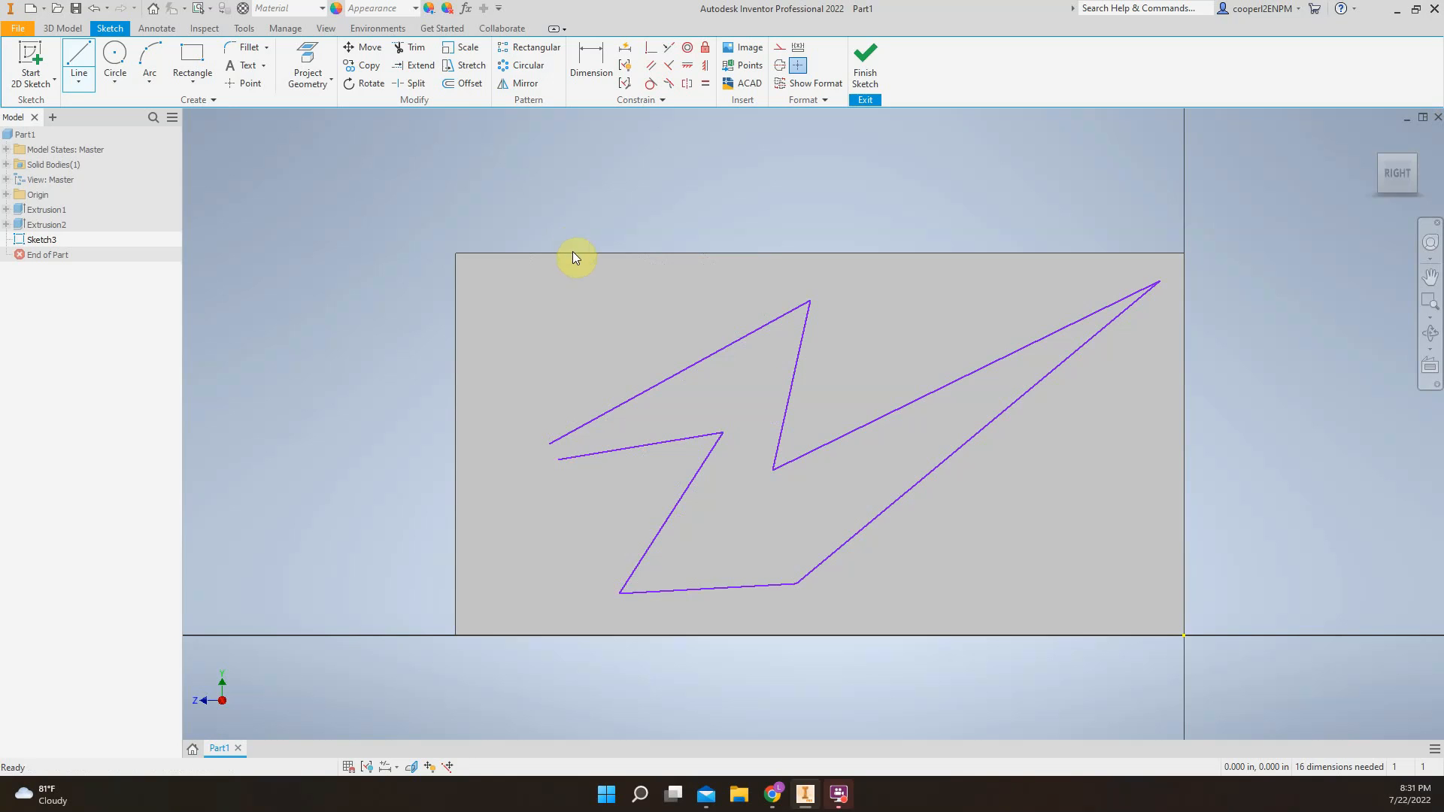
middle_drag(631, 478, 608, 474)
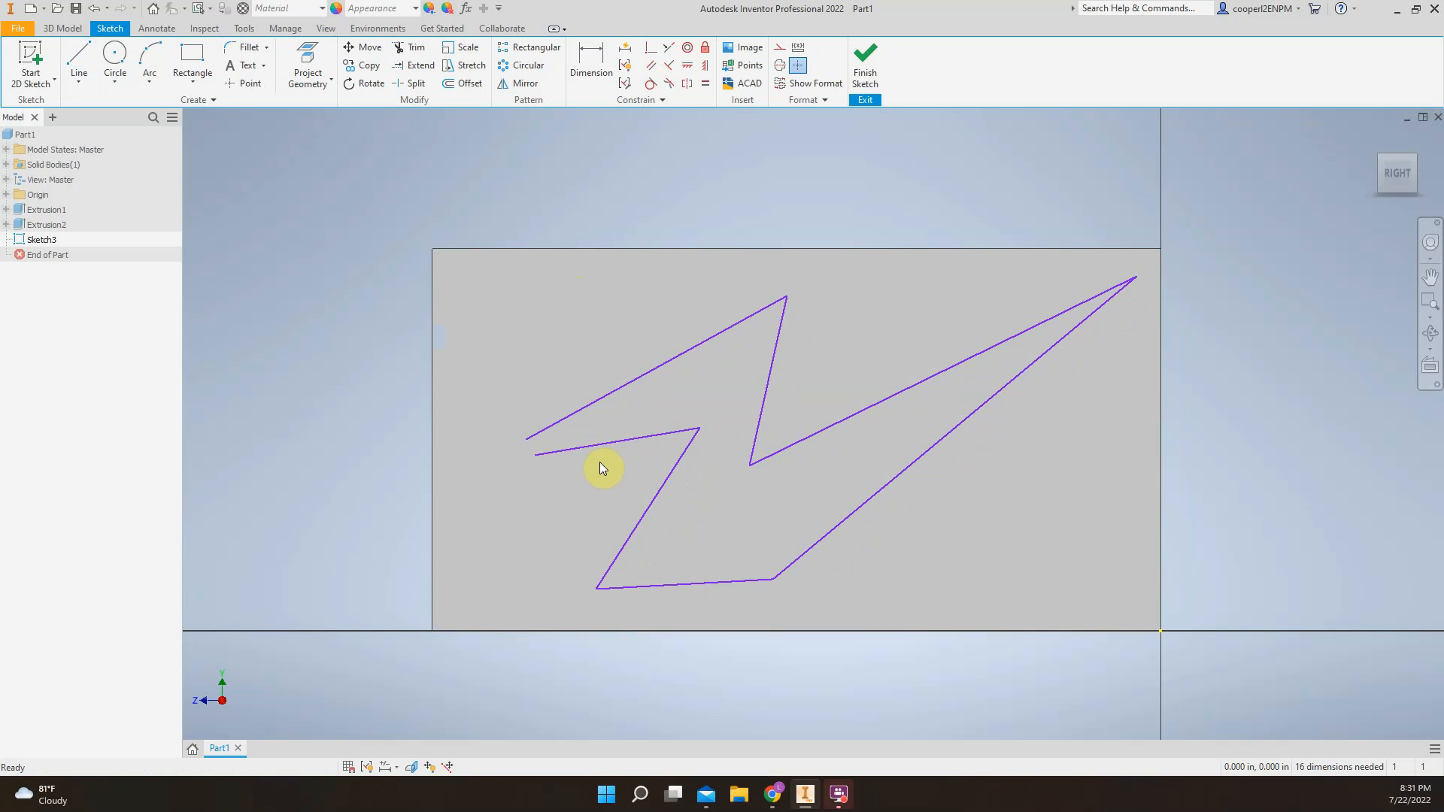
scroll(600, 468, down, 3)
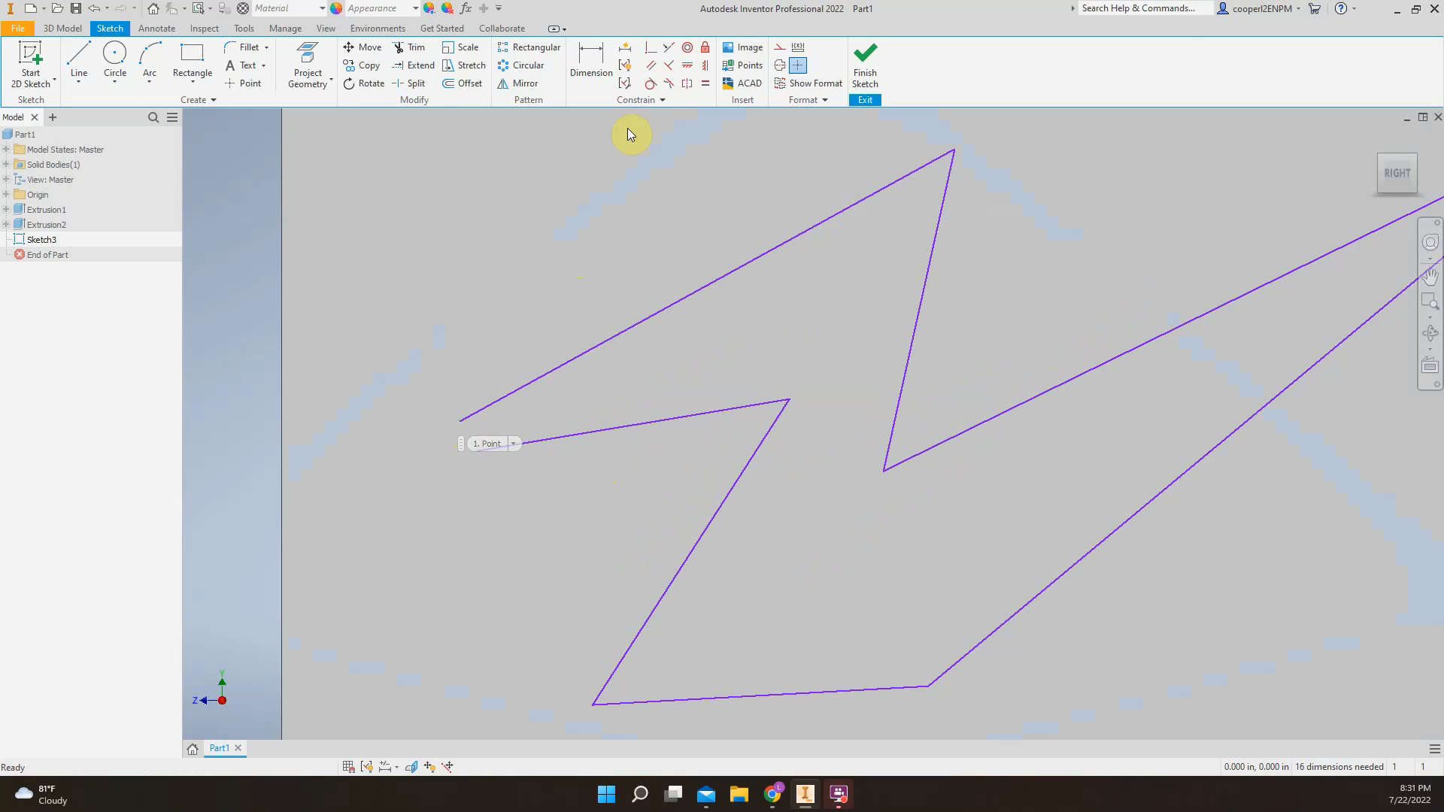
Finish the sketch and try to extrude the open zigzag profile, dismissing the command
click(854, 70)
key(e)
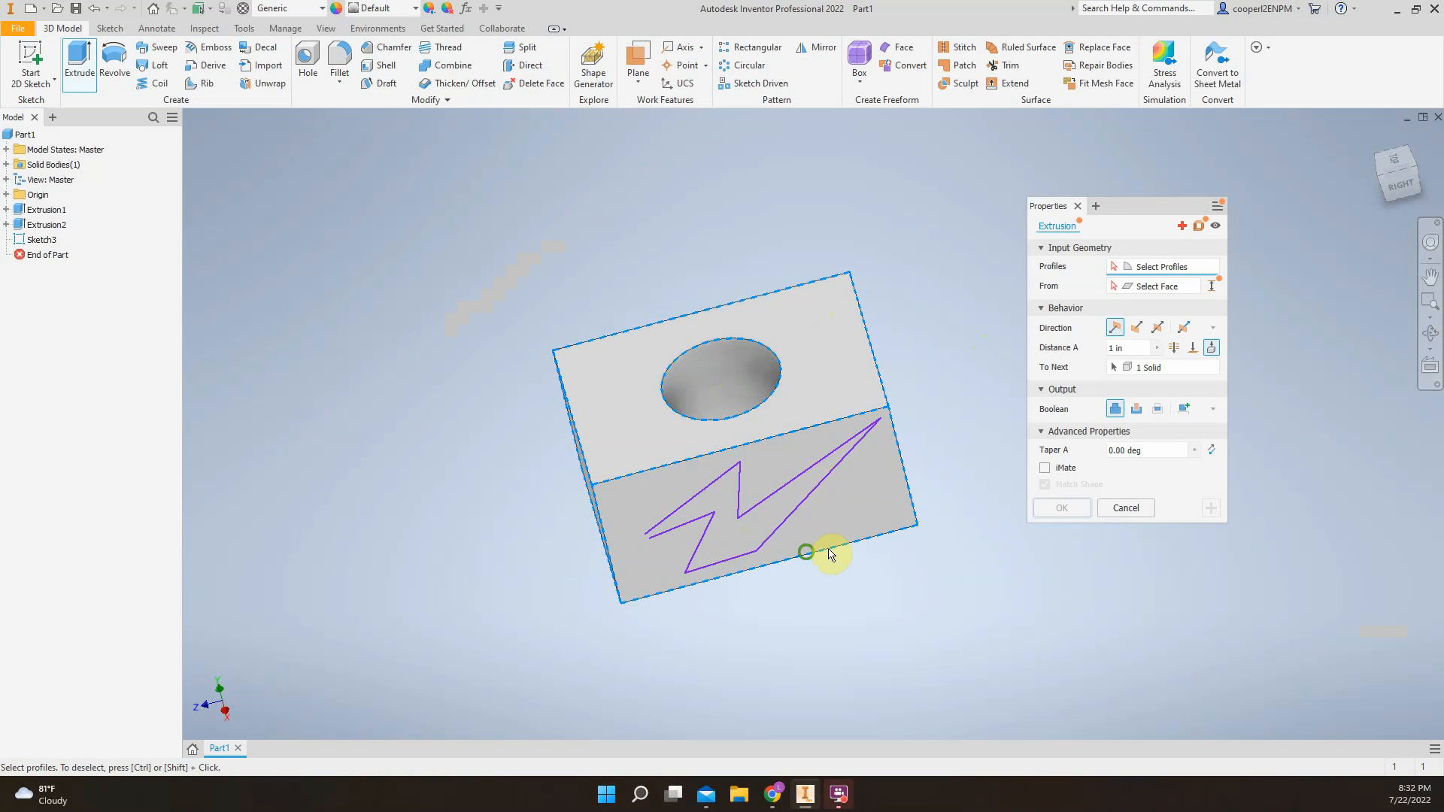
scroll(735, 506, up, 3)
click(692, 422)
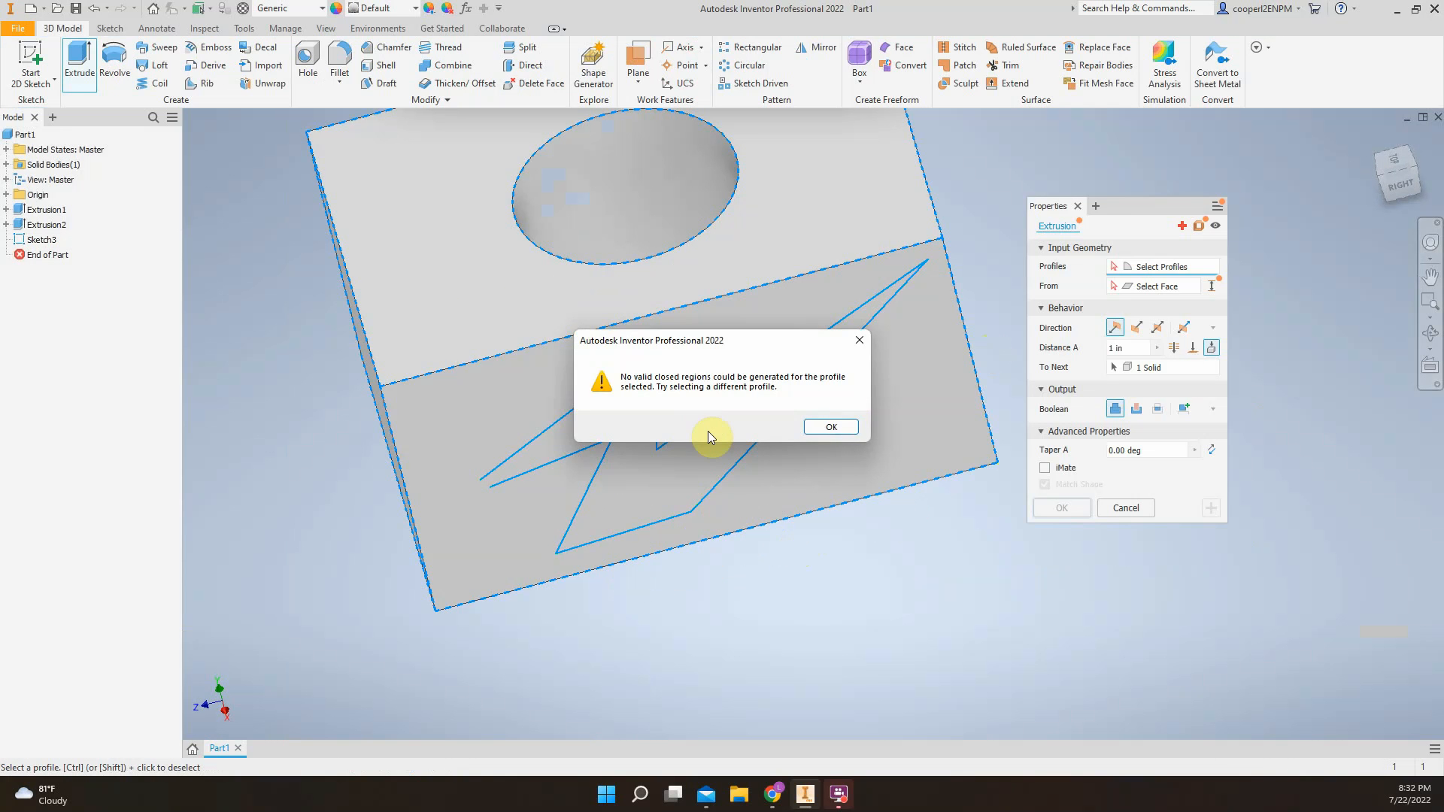
click(827, 428)
click(735, 399)
click(827, 427)
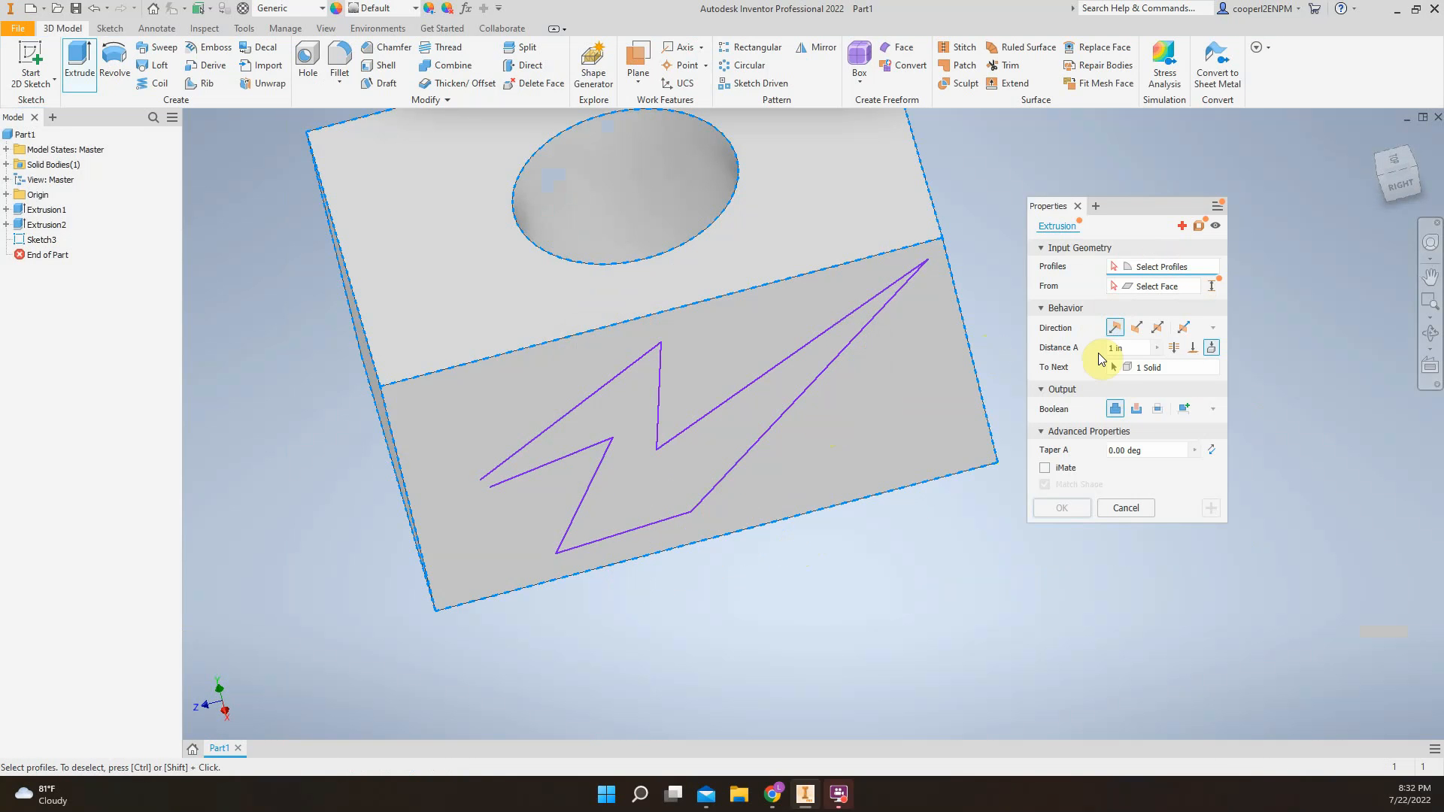
click(1124, 509)
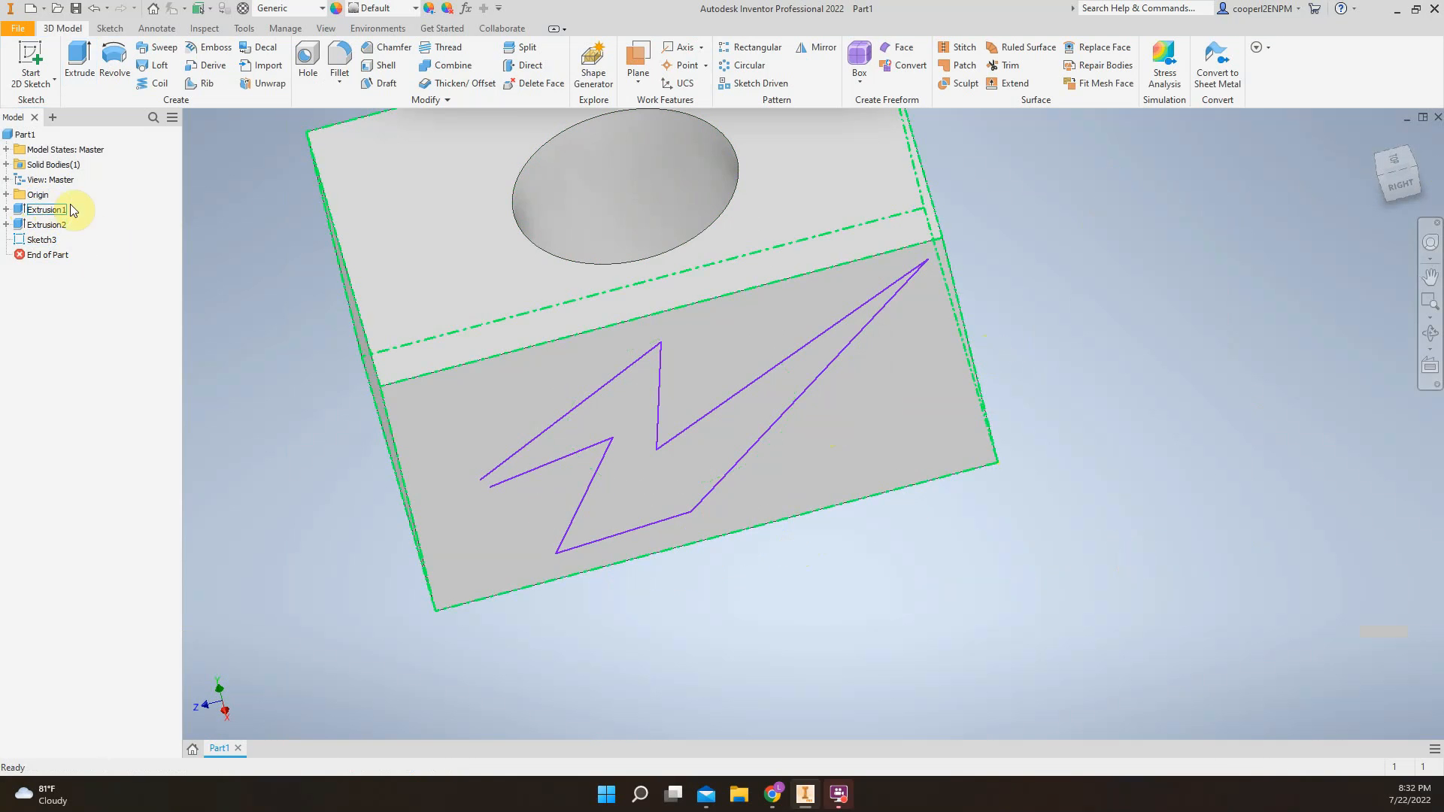
Highlight the box extrusion, the circular cut and the zigzag sketch in turn to examine which geometry each one covers
middle_drag(262, 207, 271, 336)
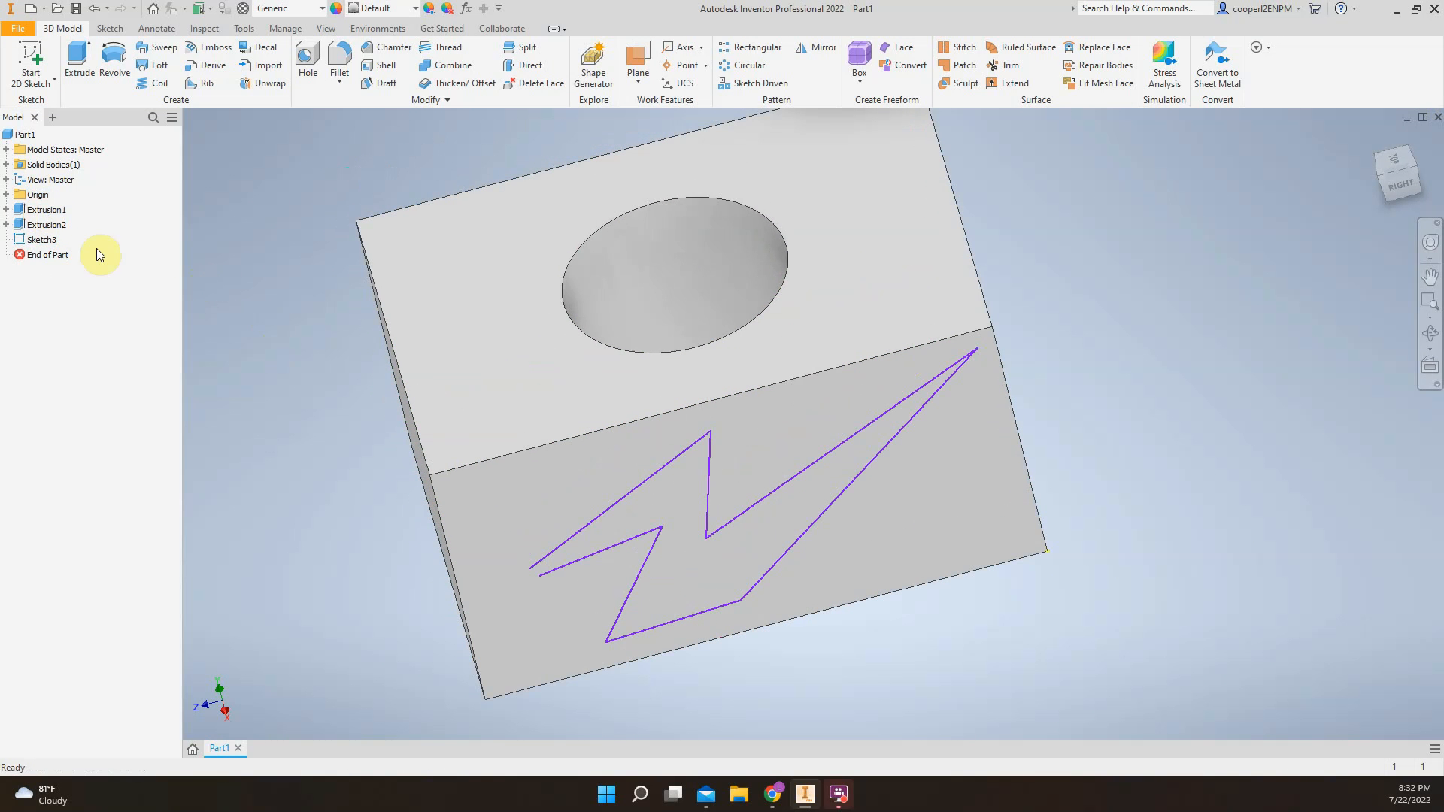
click(47, 210)
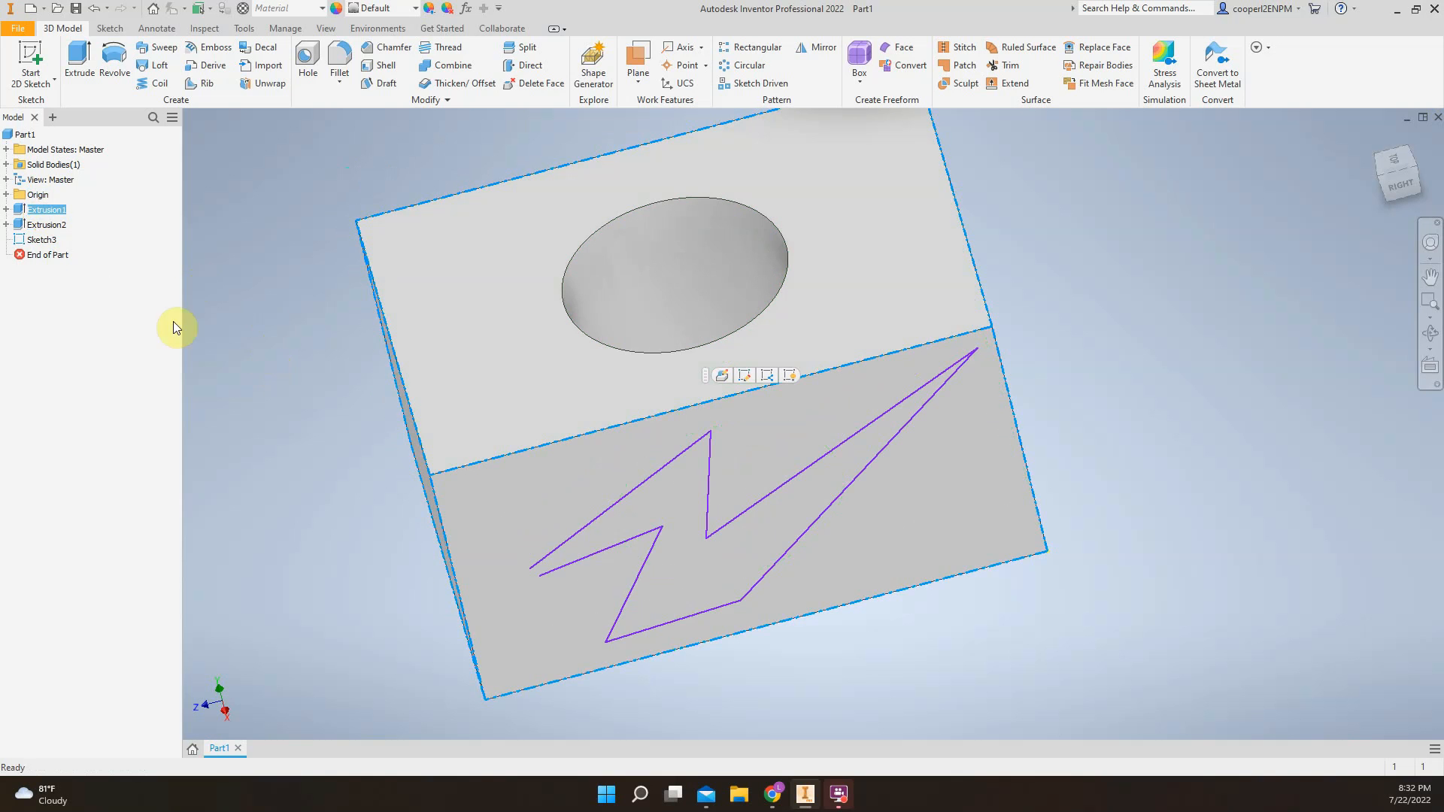
click(58, 226)
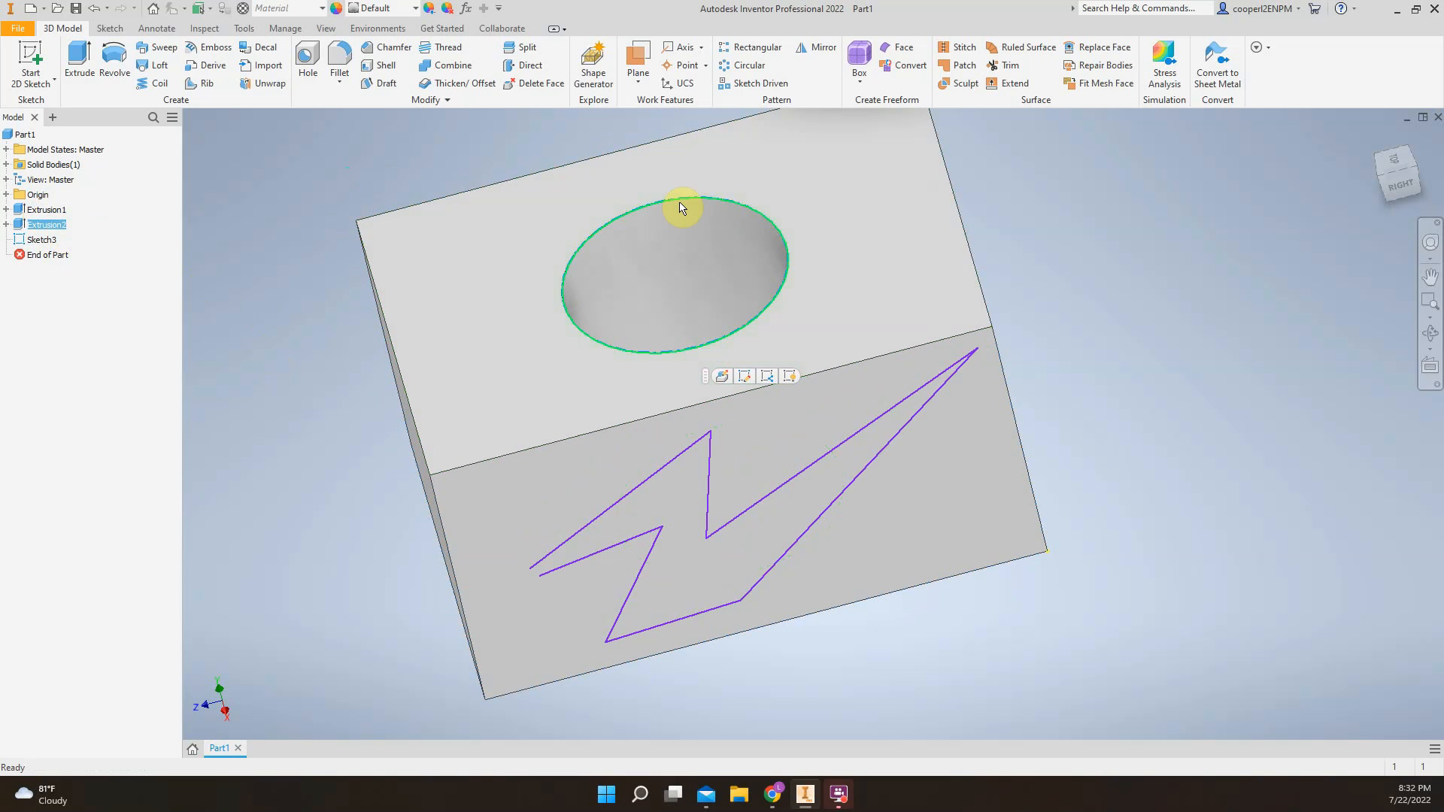
click(52, 241)
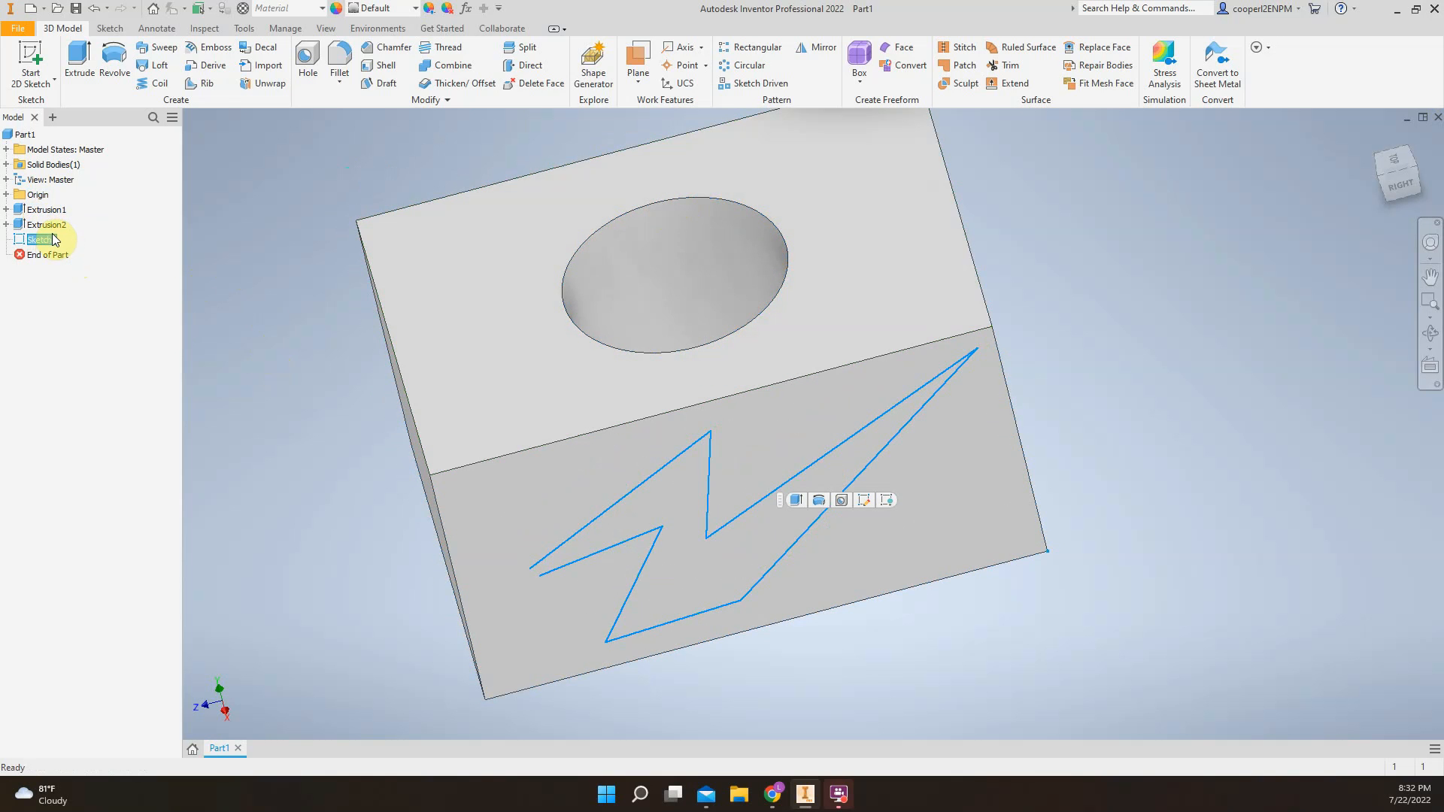
Reopen the zigzag sketch, try a short line from the lower open end away from the gap, and undo it out of the sketch
right_click(43, 249)
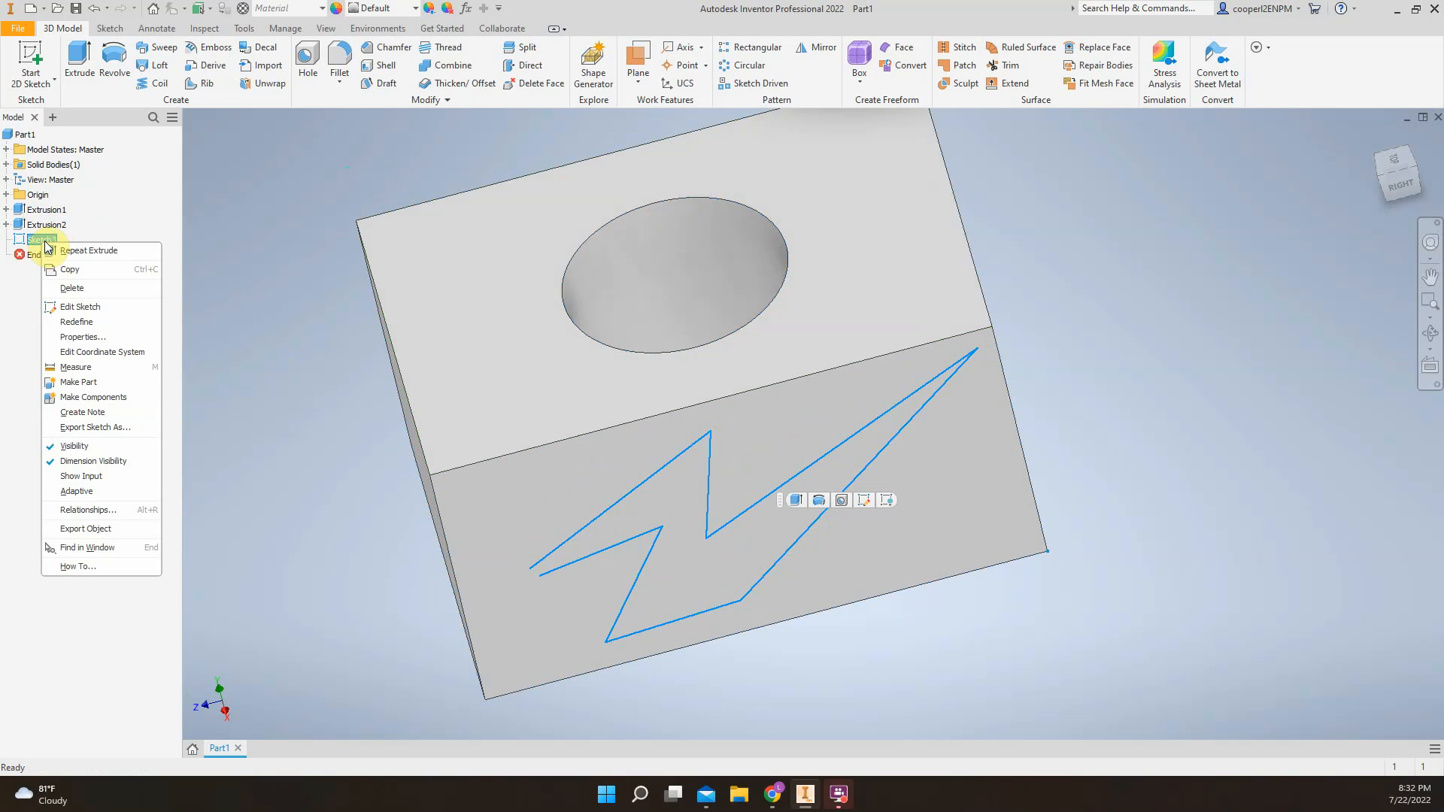
click(83, 304)
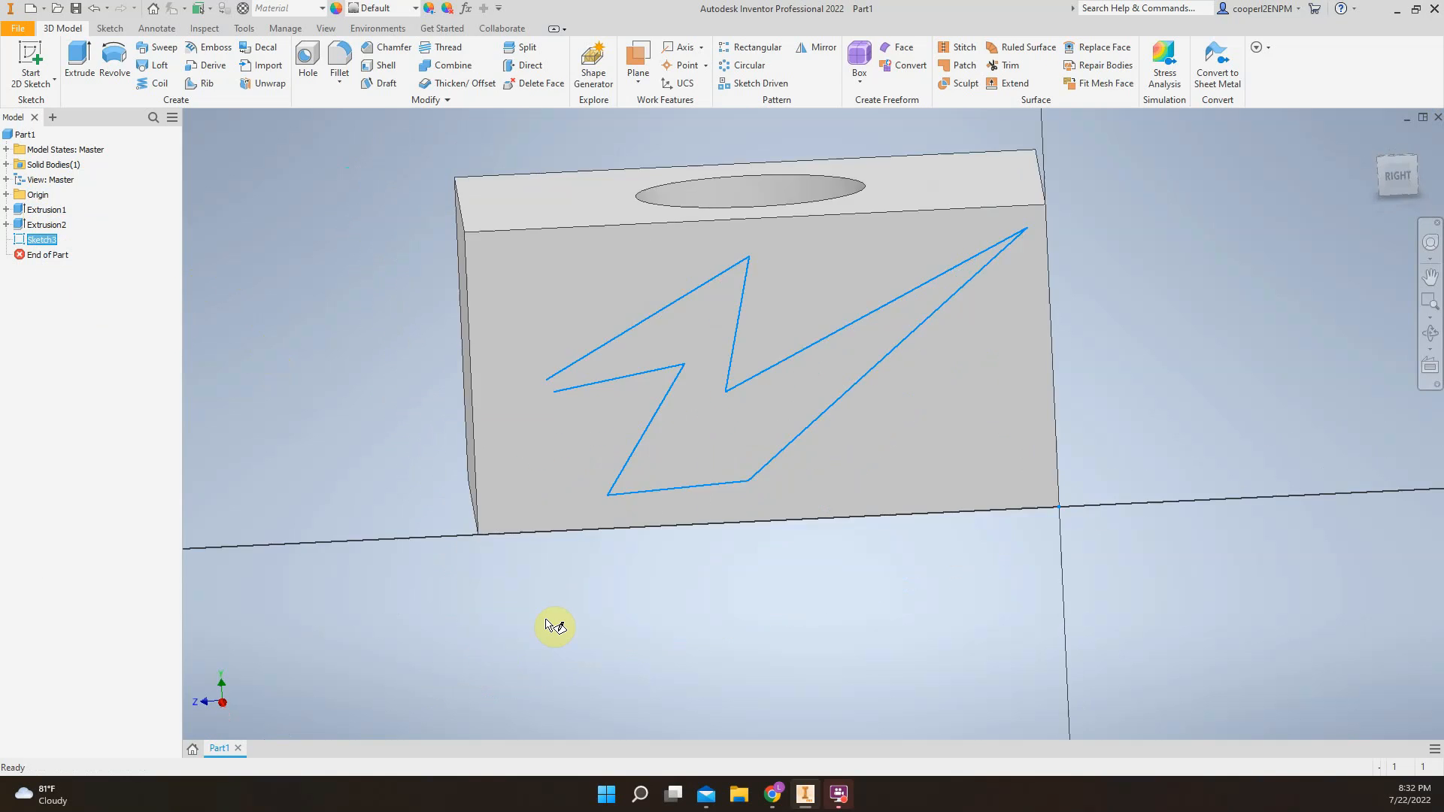
scroll(537, 444, down, 3)
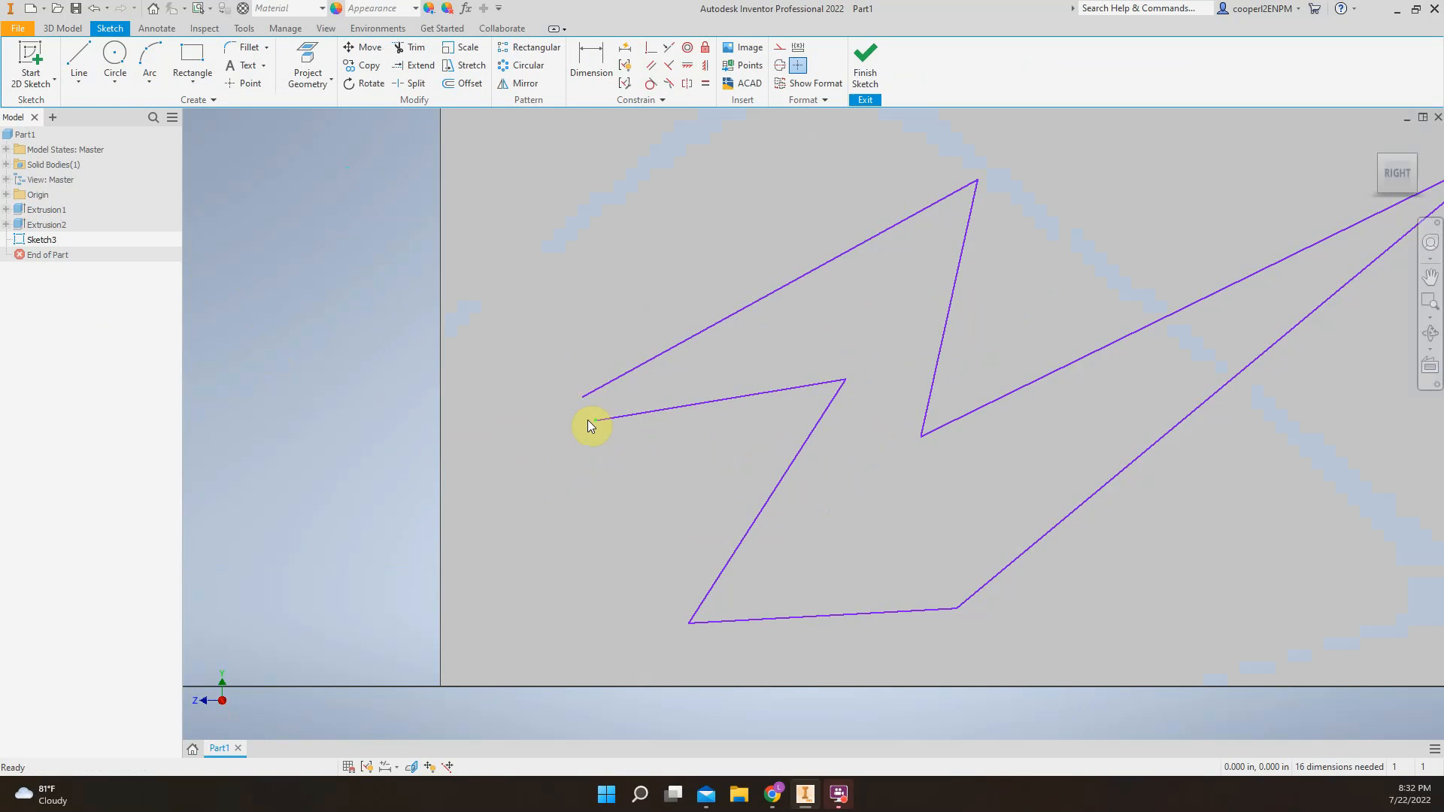
click(79, 61)
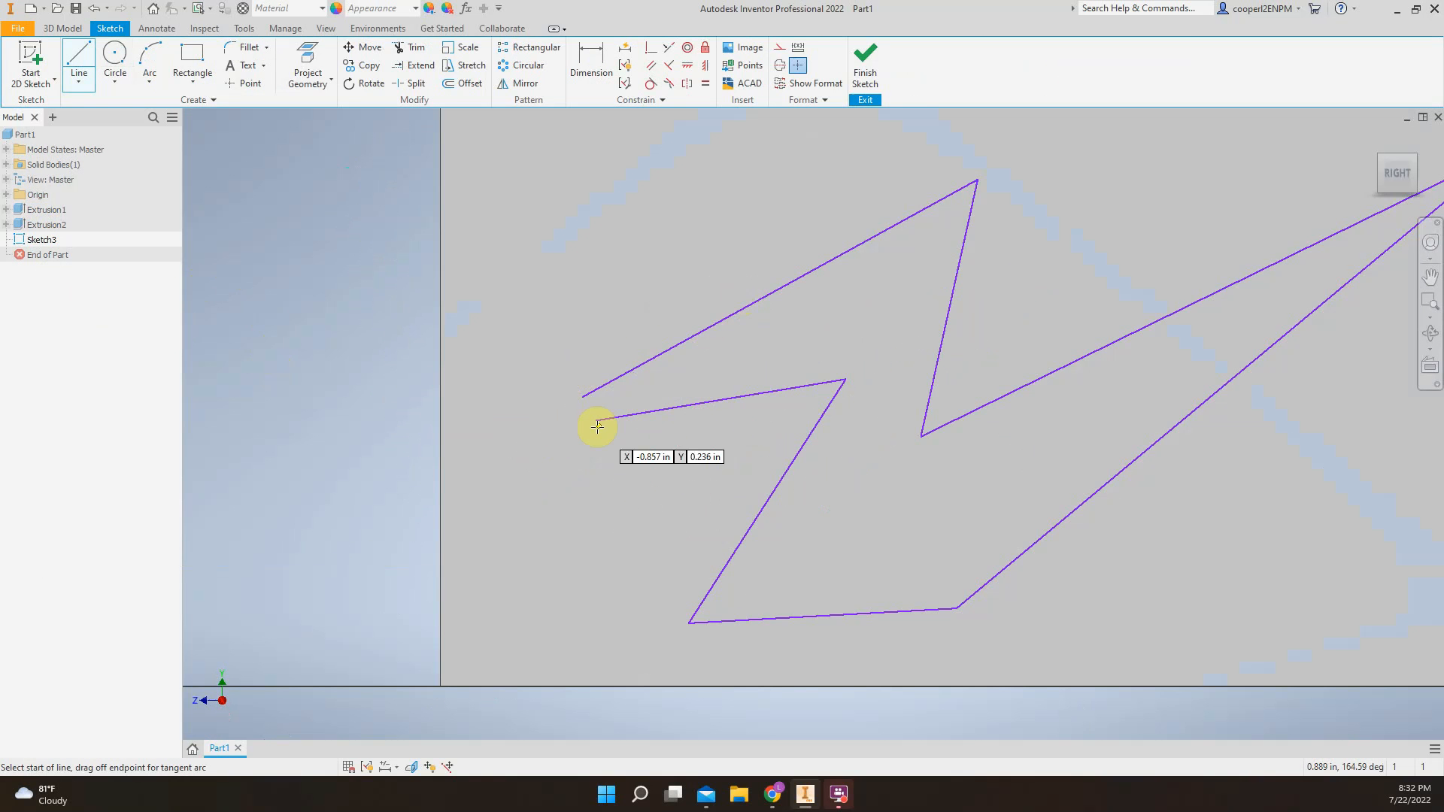
scroll(591, 417, down, 3)
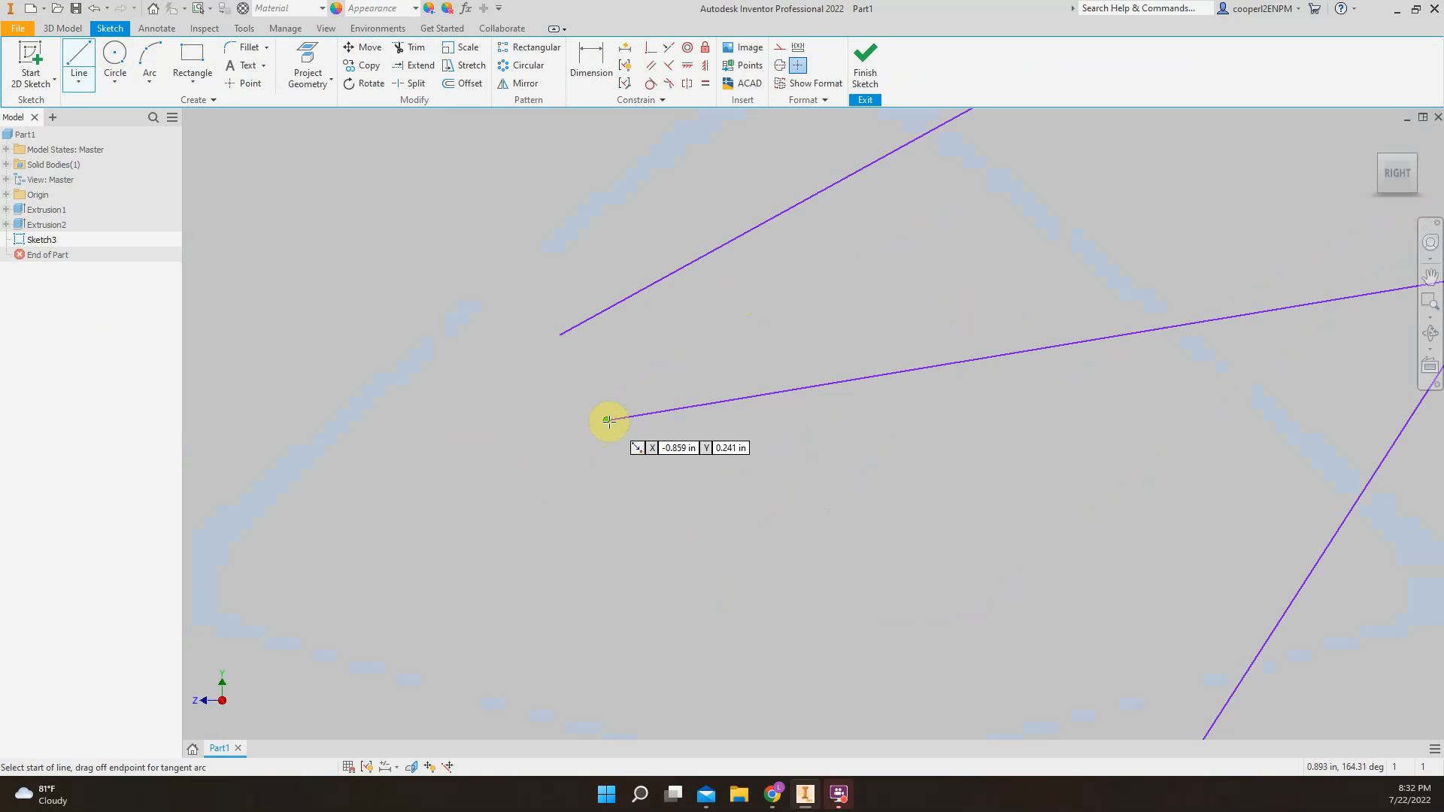
click(608, 420)
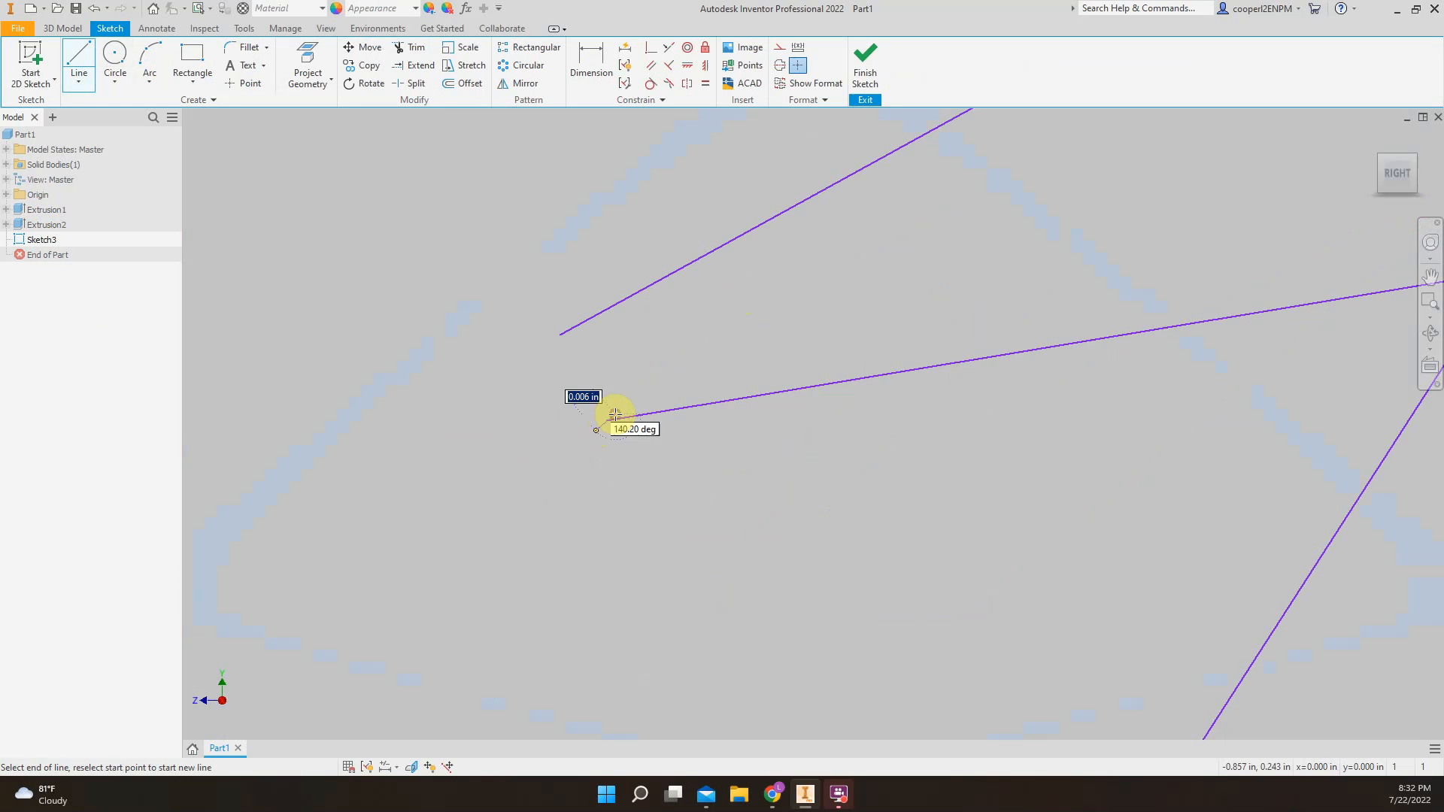
click(575, 446)
key(Escape)
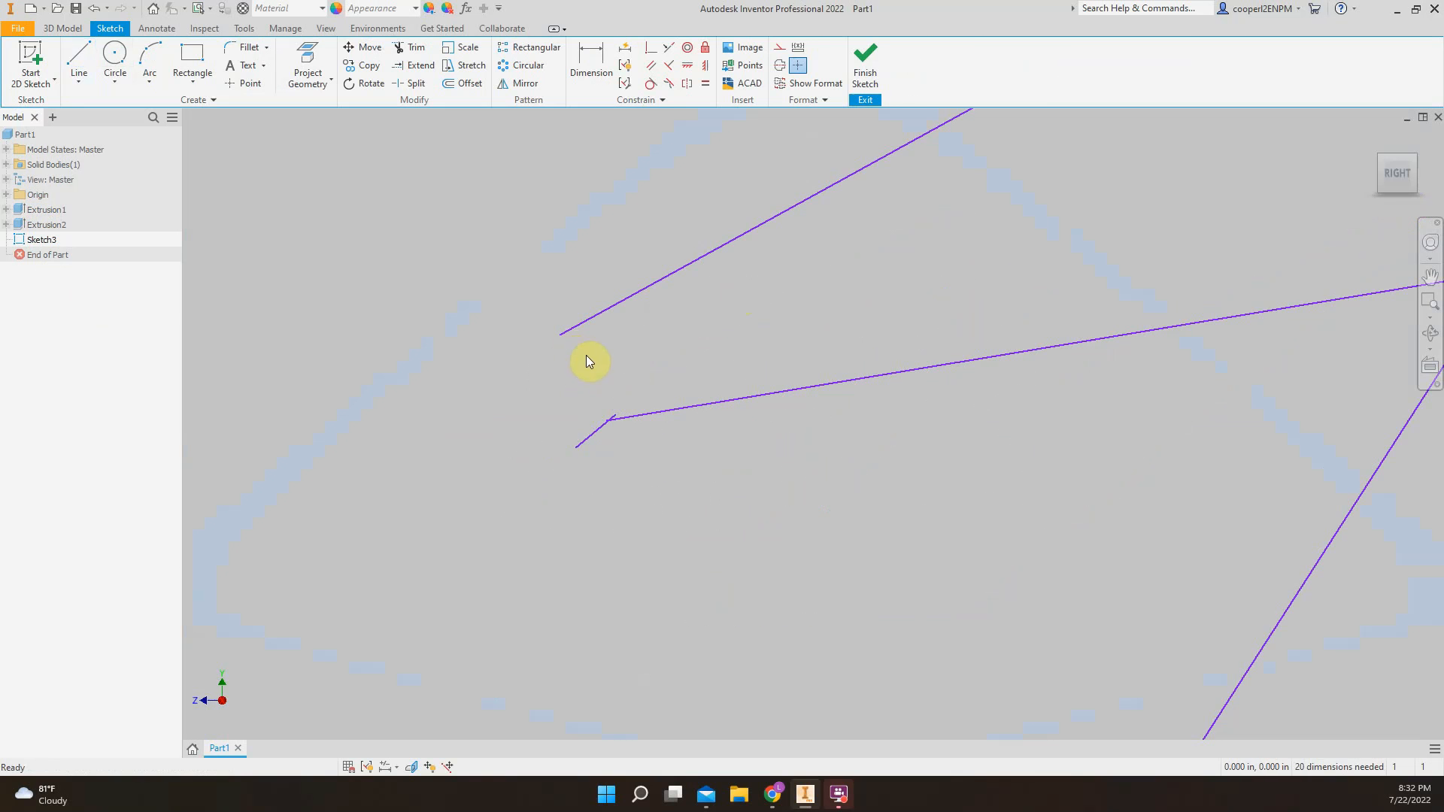
key(ctrl+Return)
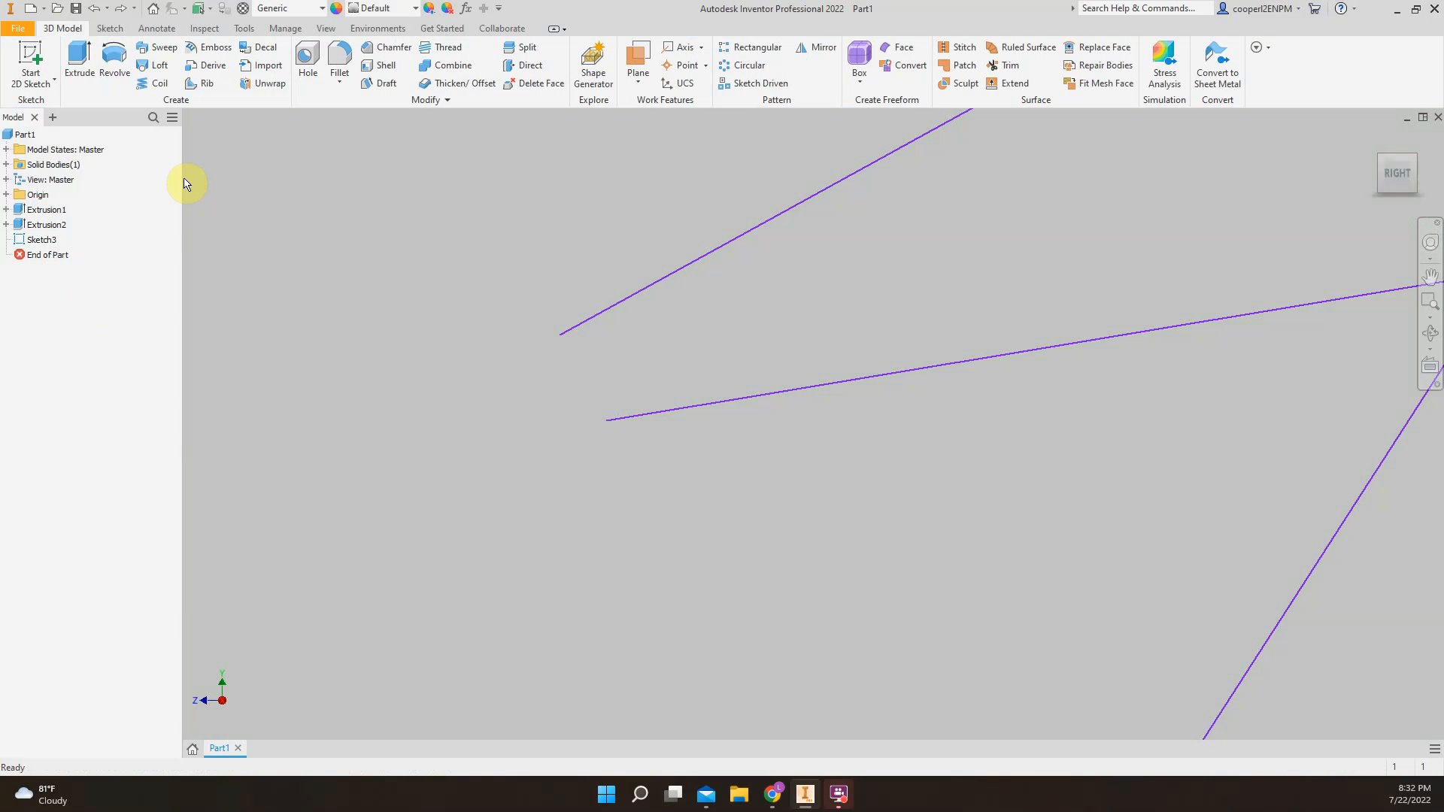
Edit the zigzag sketch and close its gap with two lines about 0.05 in long, joining both open ends at a point
right_click(42, 241)
click(94, 296)
right_click(43, 239)
click(94, 295)
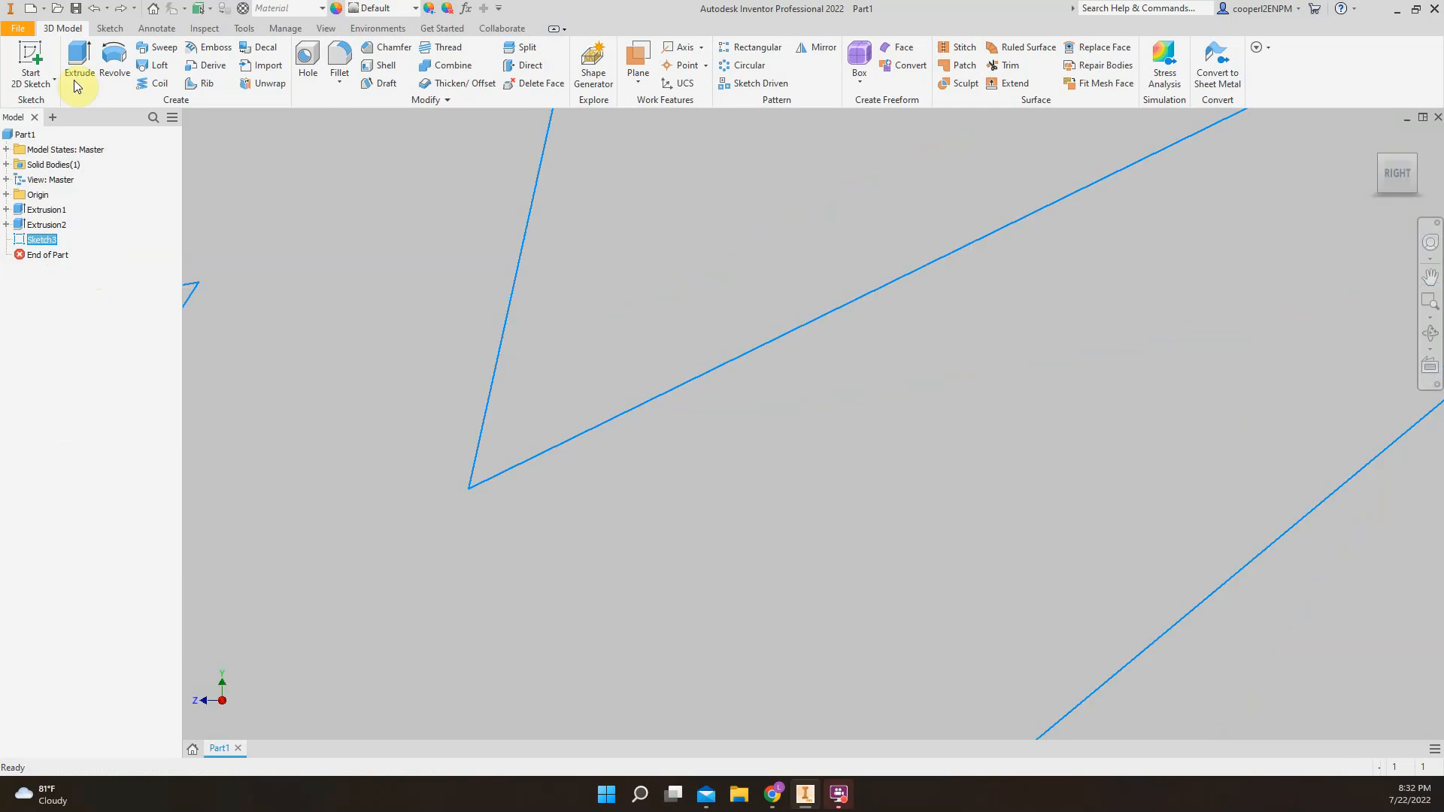
click(32, 75)
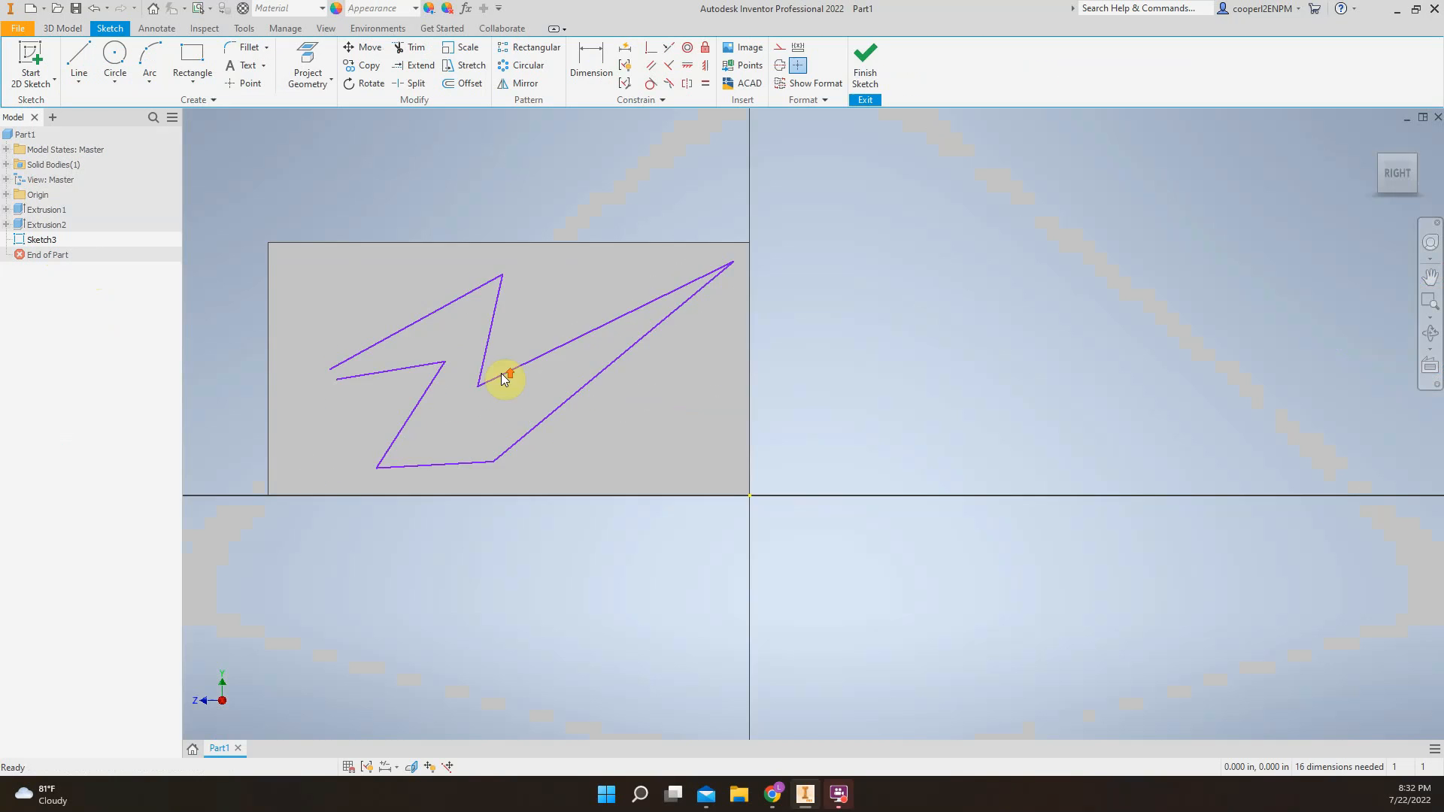
click(68, 60)
scroll(489, 395, up, 5)
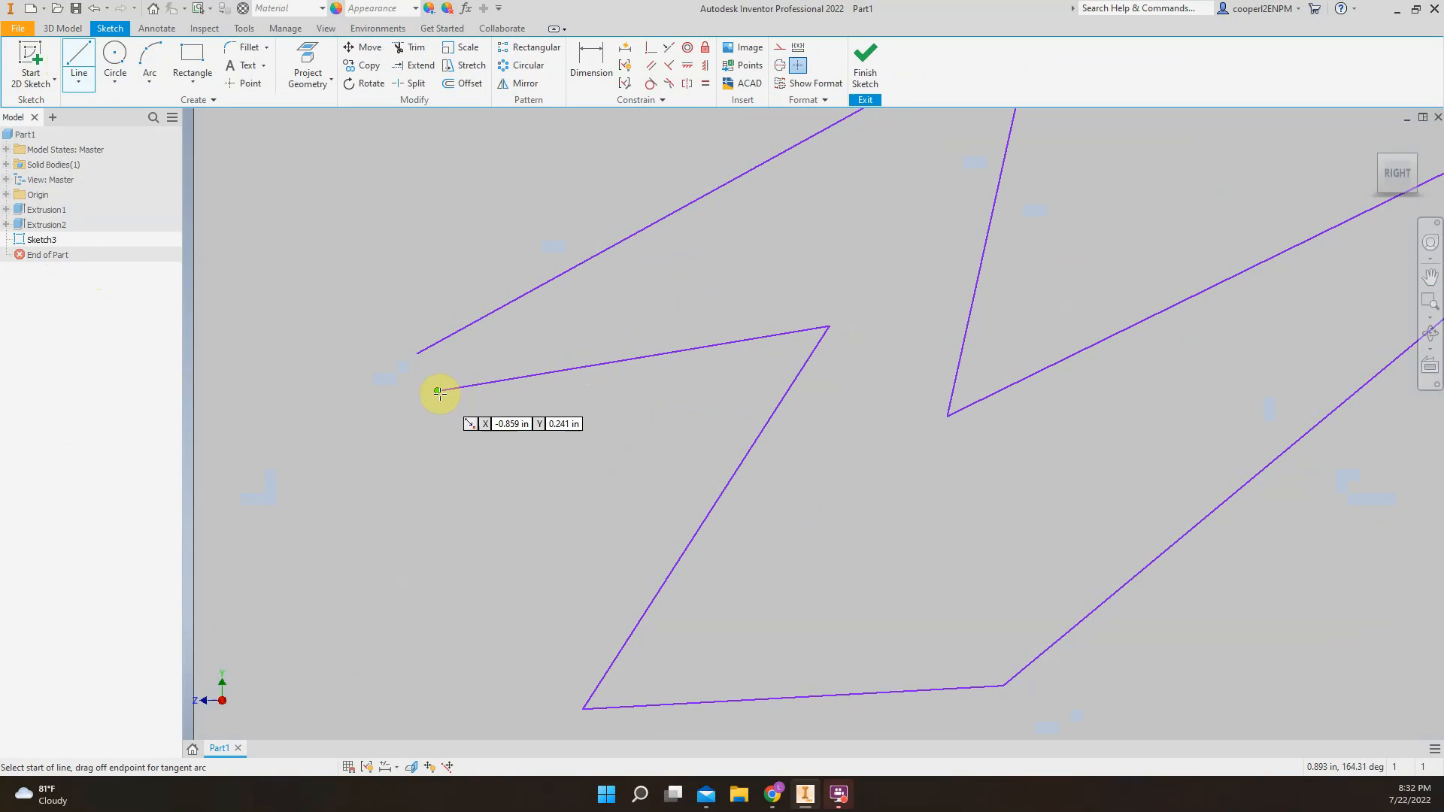
click(438, 391)
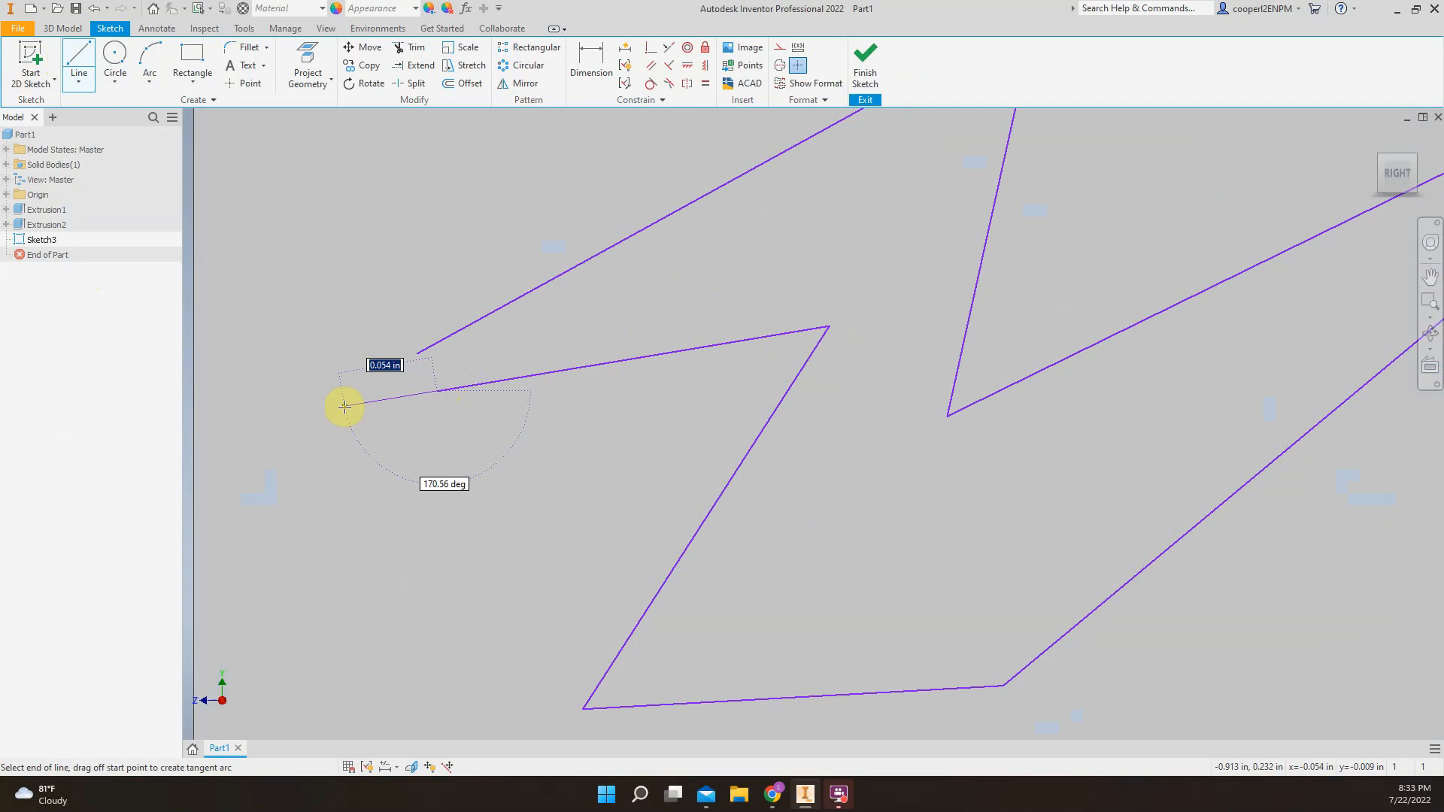
click(345, 402)
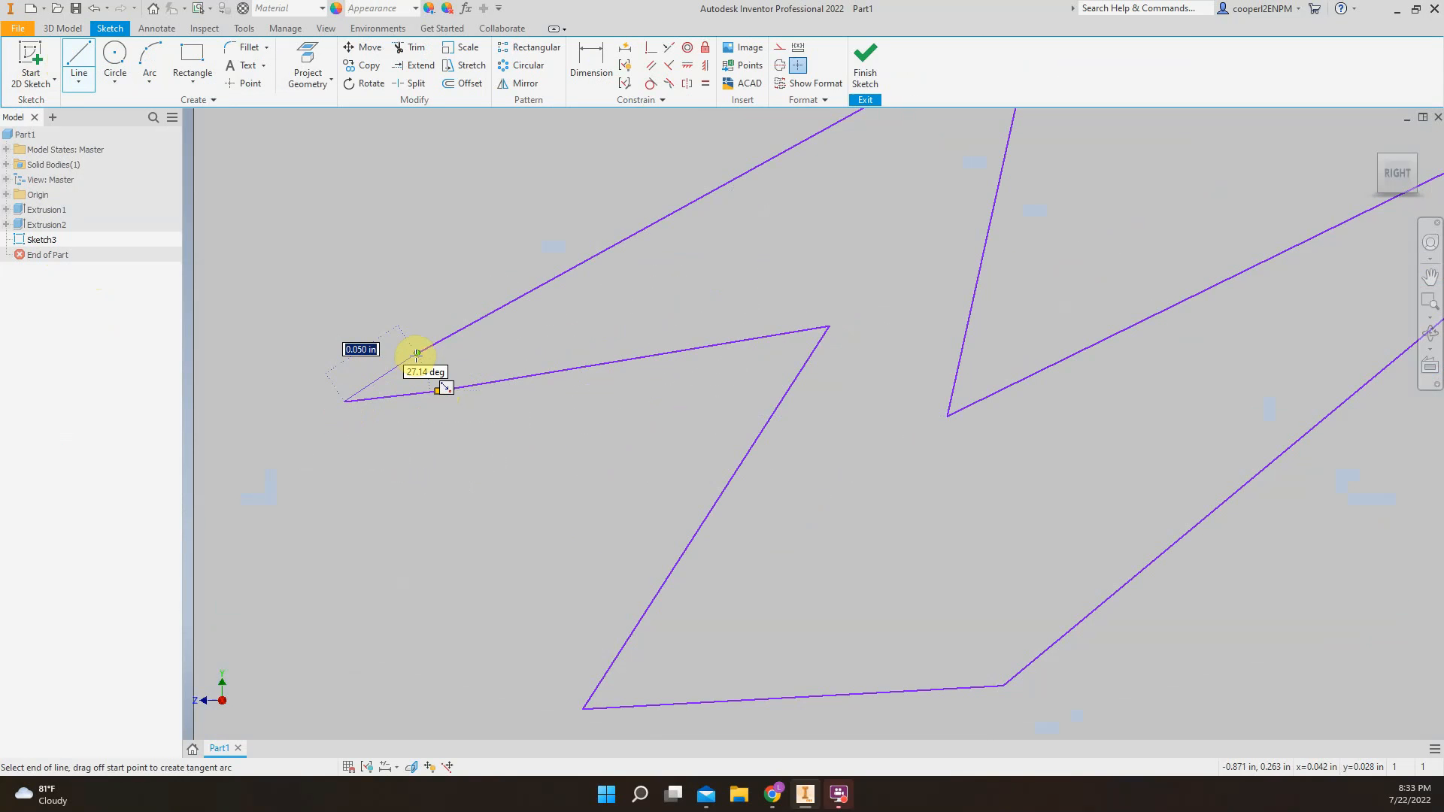
click(415, 355)
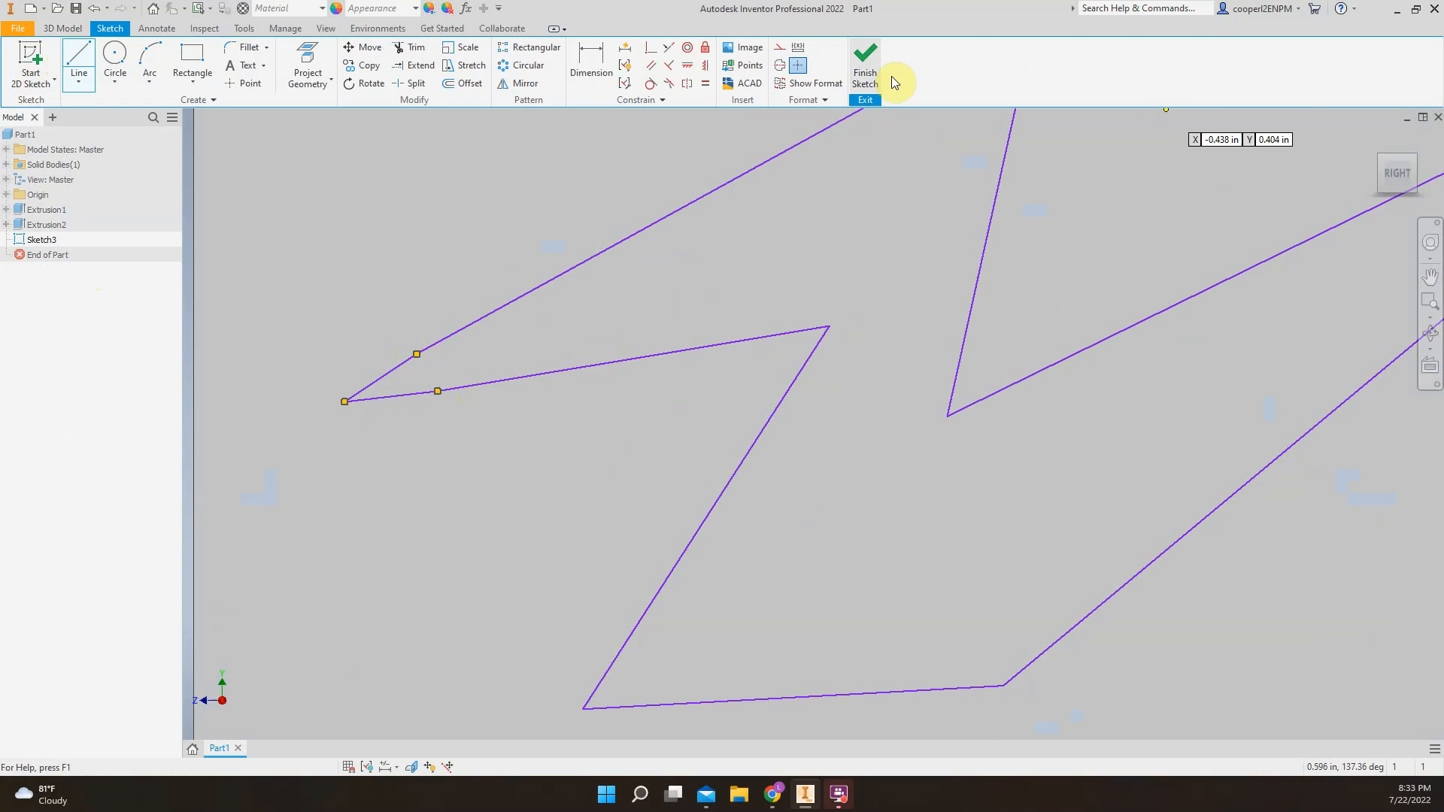
Finish the zigzag sketch and extrude its closed profile outward from the box face by 0.06 in
click(865, 67)
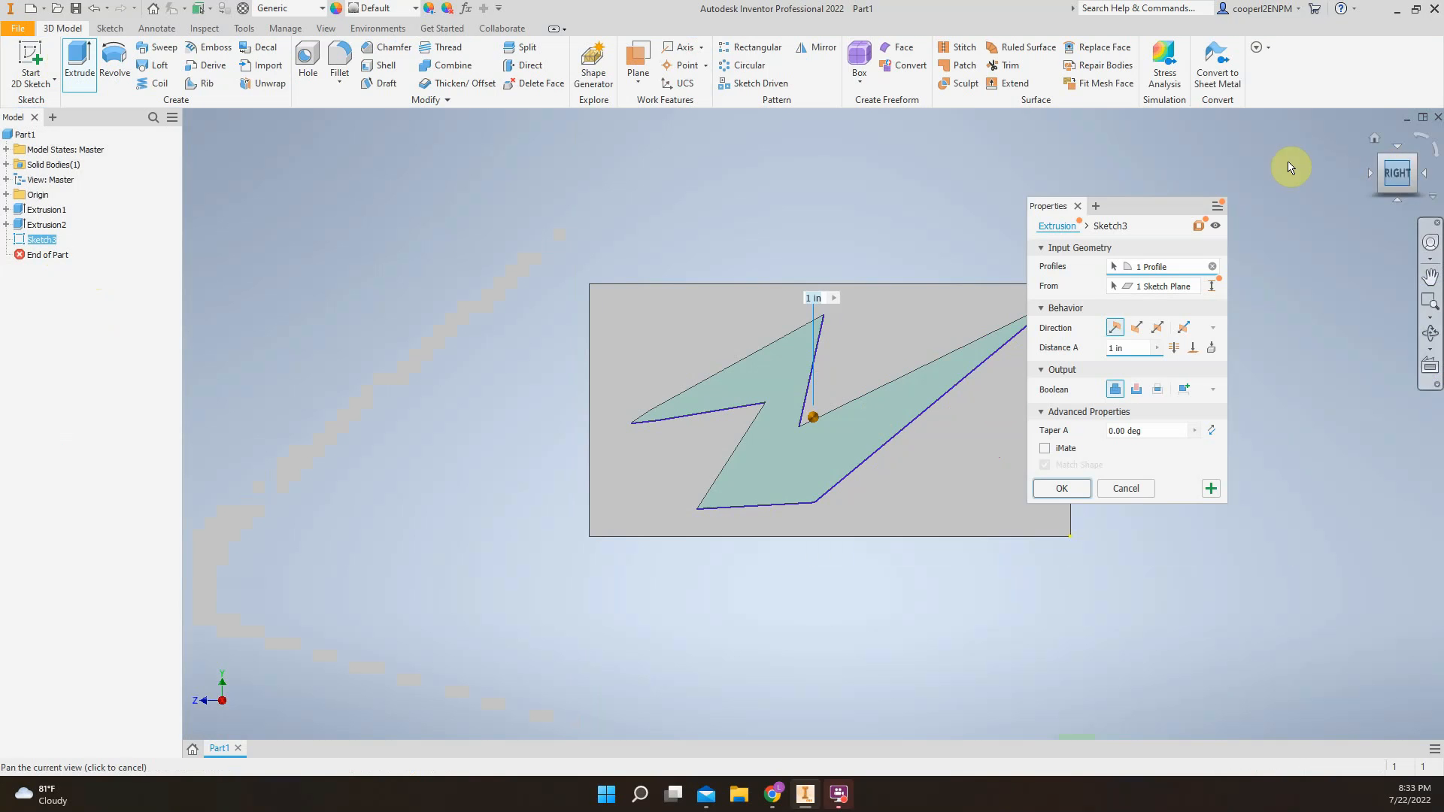
drag(1388, 169, 1291, 250)
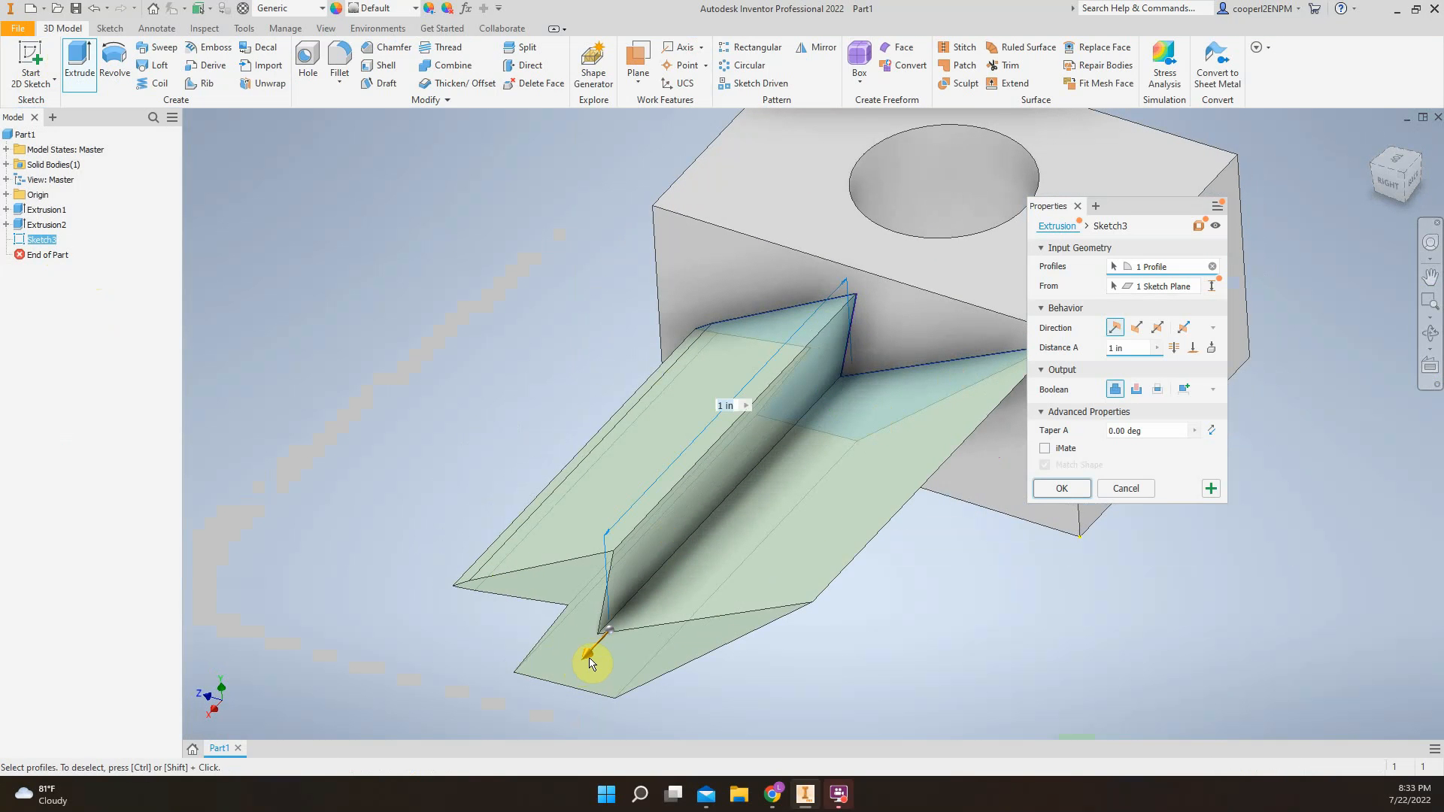
drag(590, 662, 819, 404)
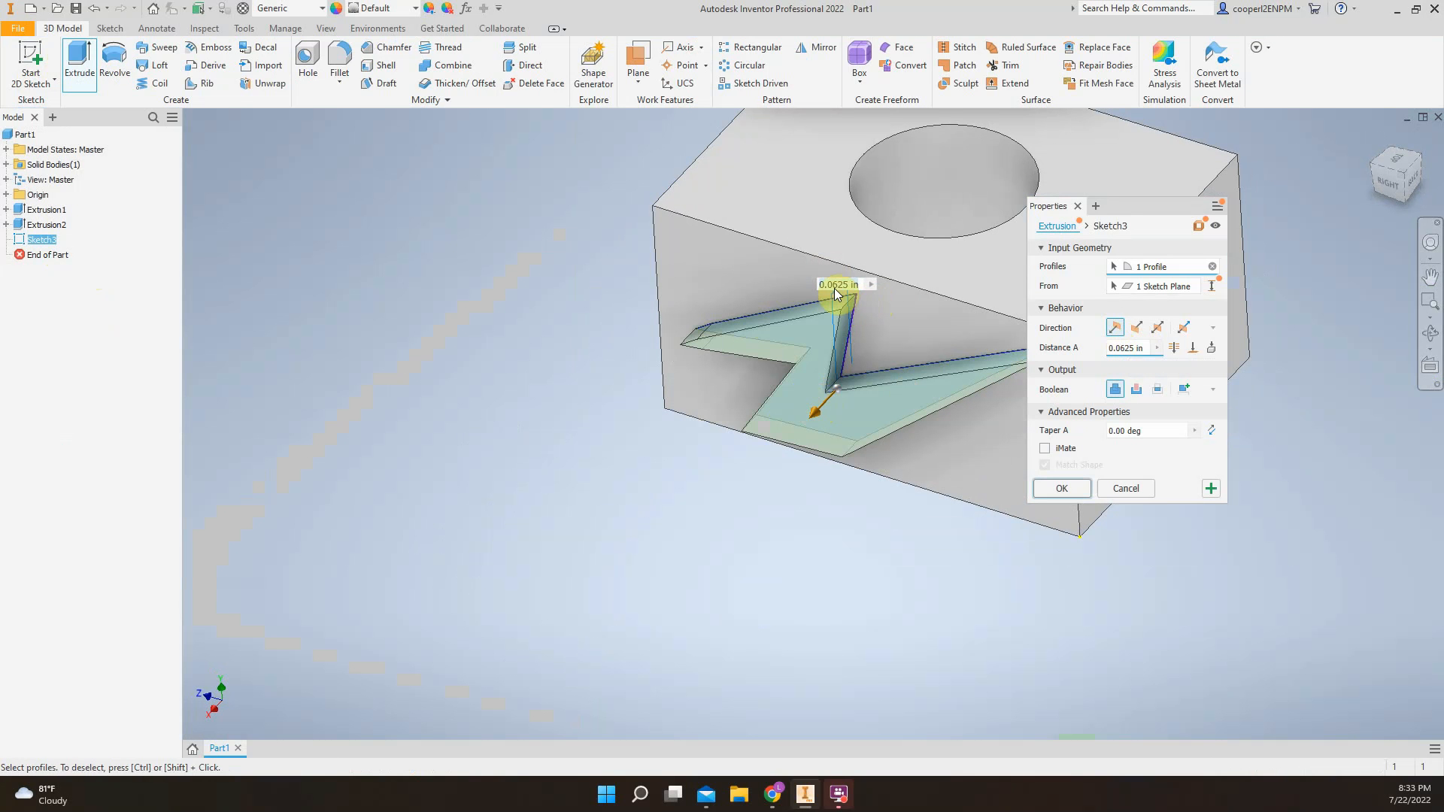
click(782, 429)
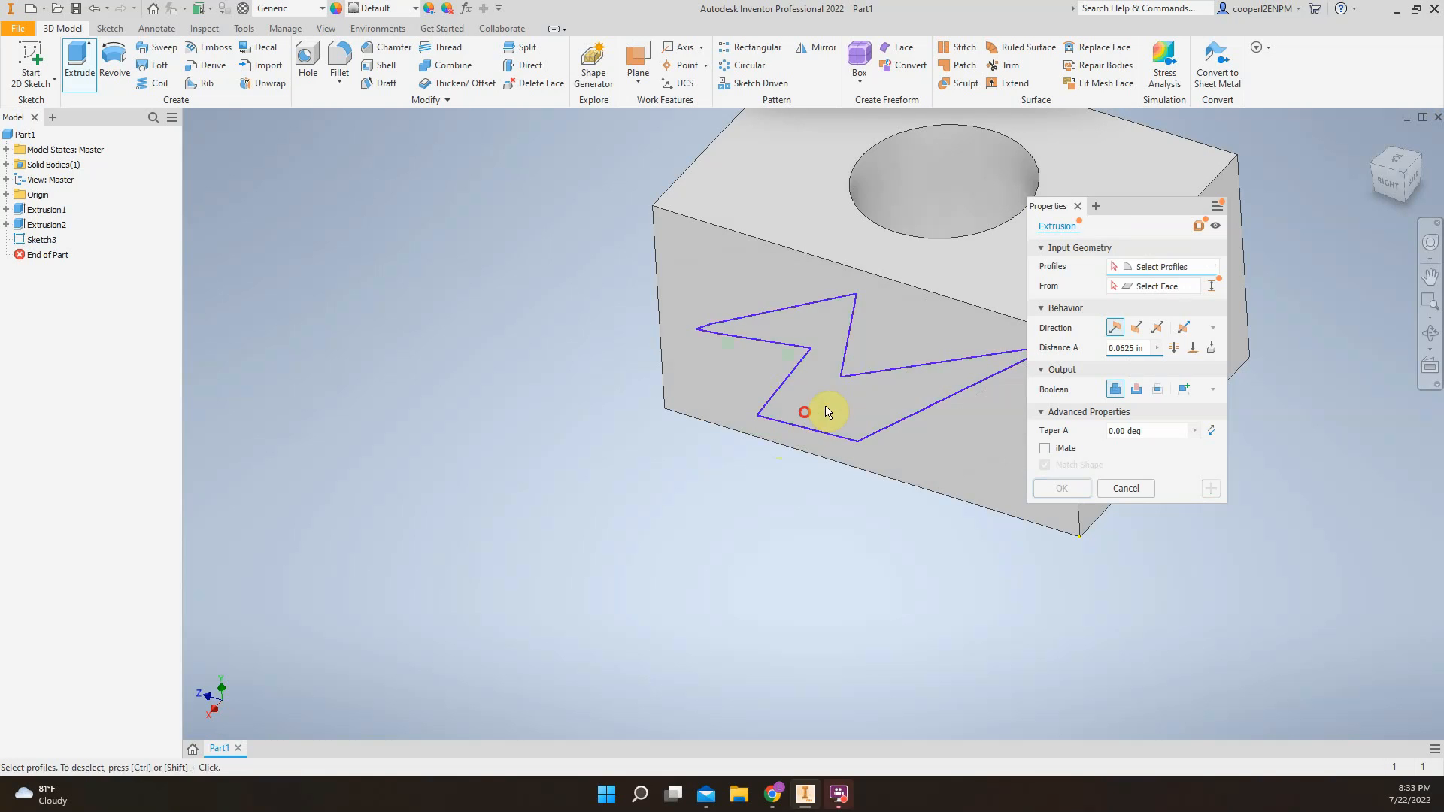
click(820, 421)
drag(814, 419, 791, 435)
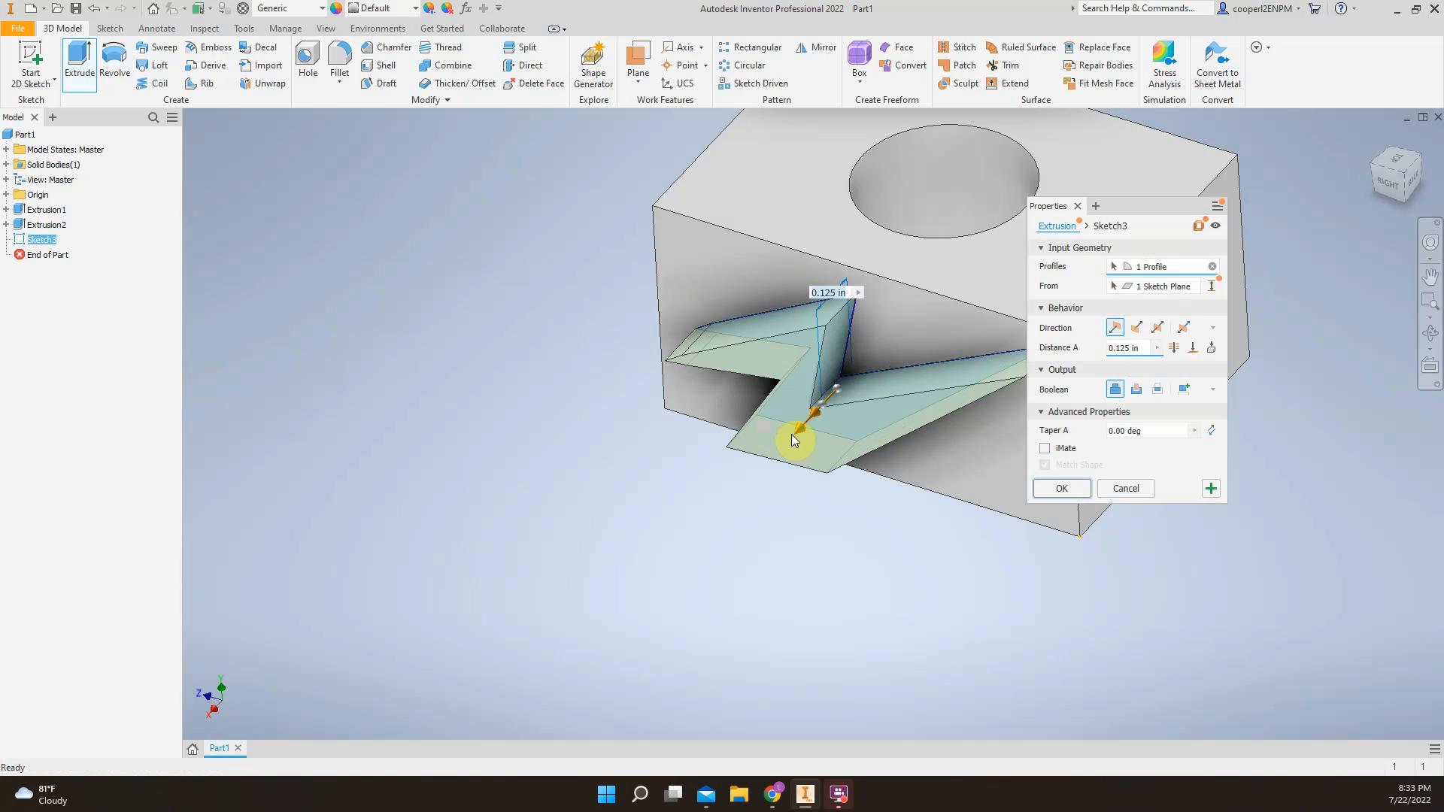
click(1139, 347)
text(.06)
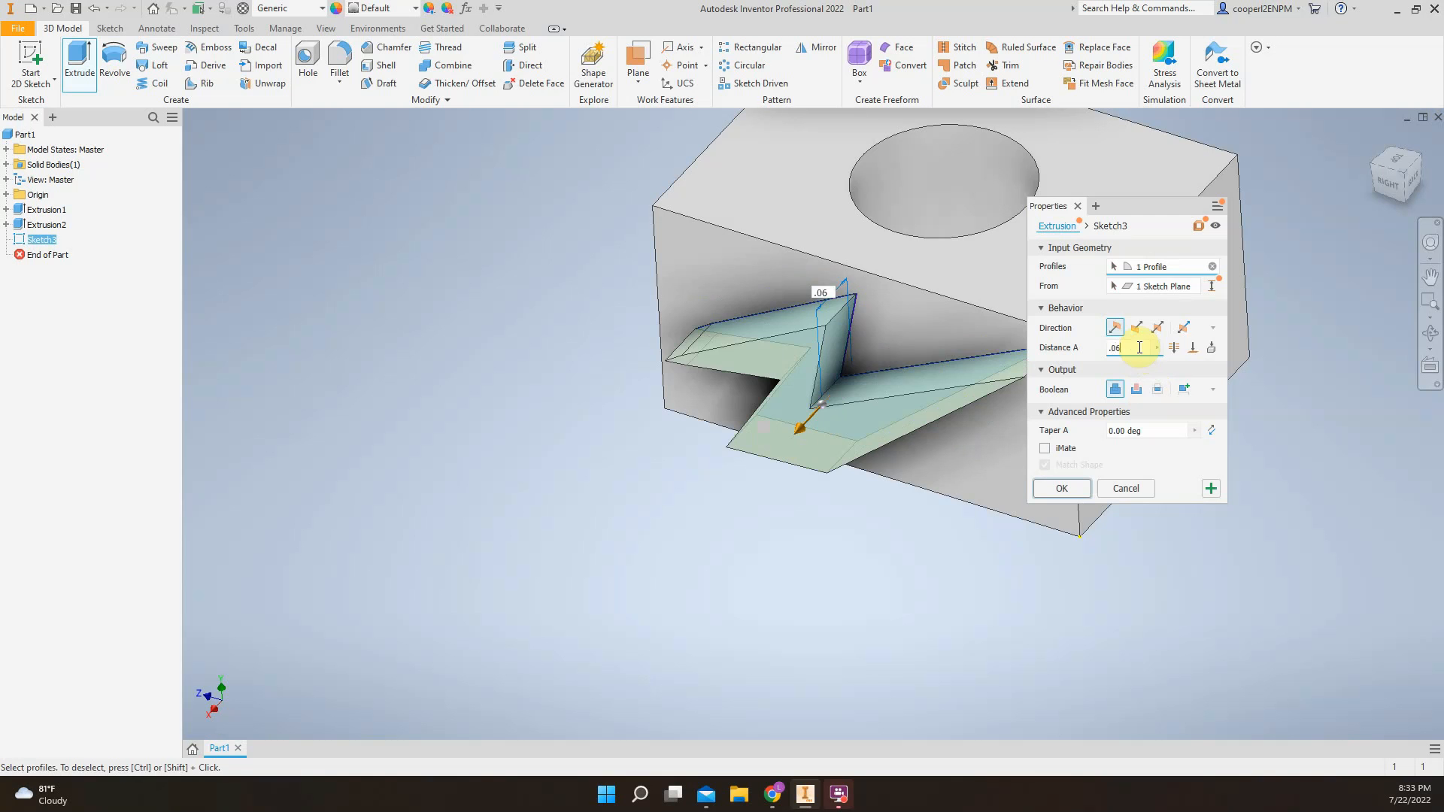
click(1060, 488)
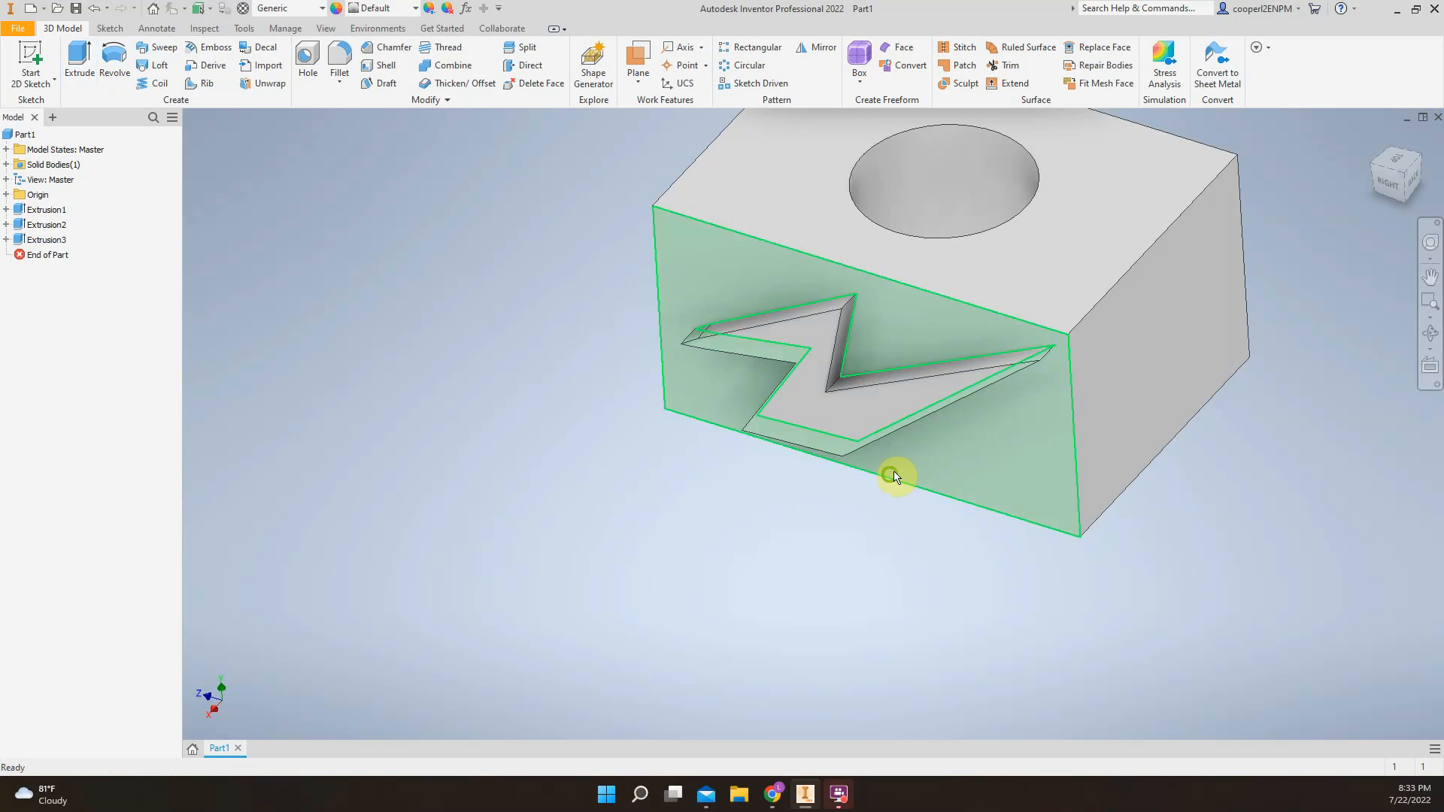
Start a sketch on the box's back face and draw a horizontal rectangle about 0.56 by 0.10 in near the upper edge
scroll(893, 474, up, 3)
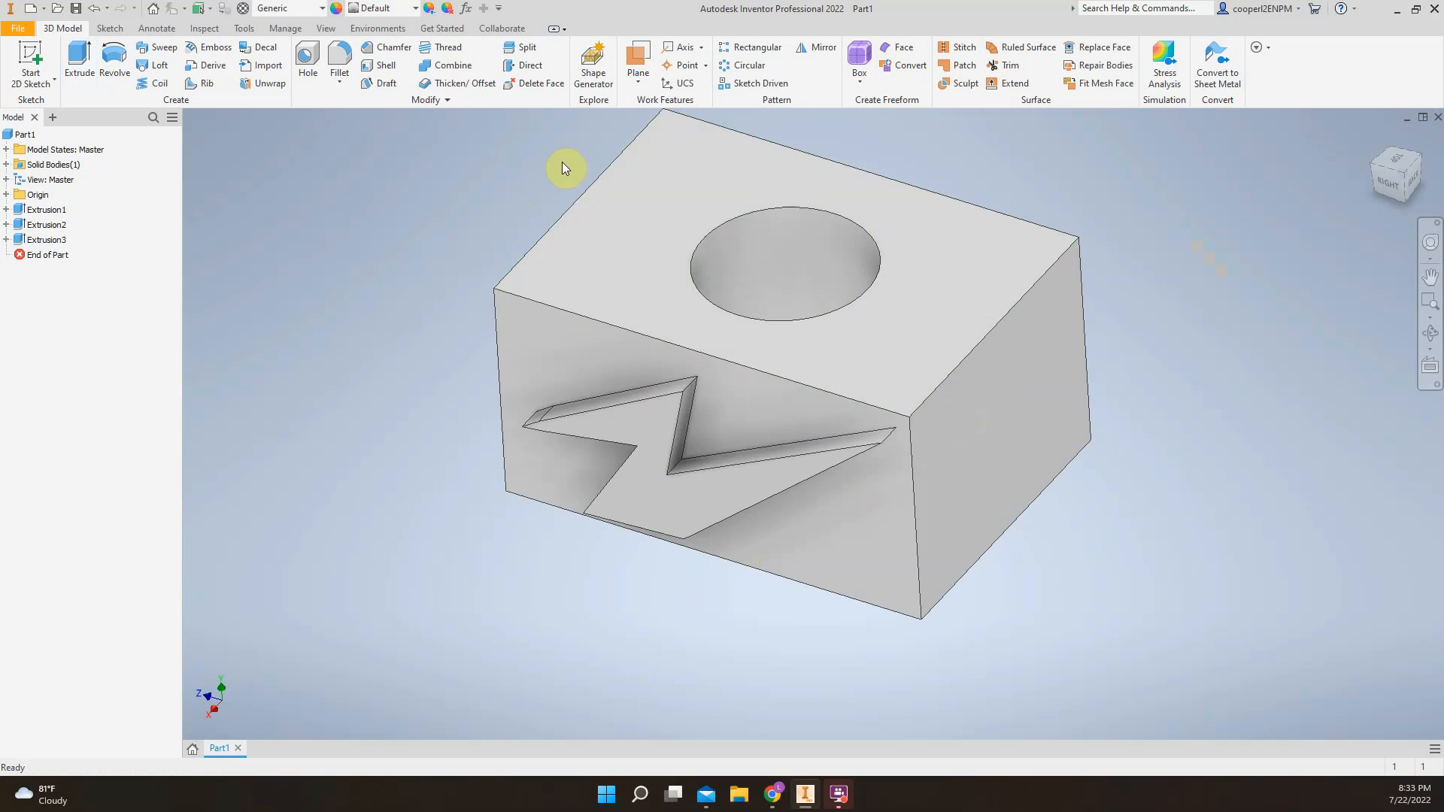
scroll(643, 233, up, 2)
scroll(643, 233, down, 2)
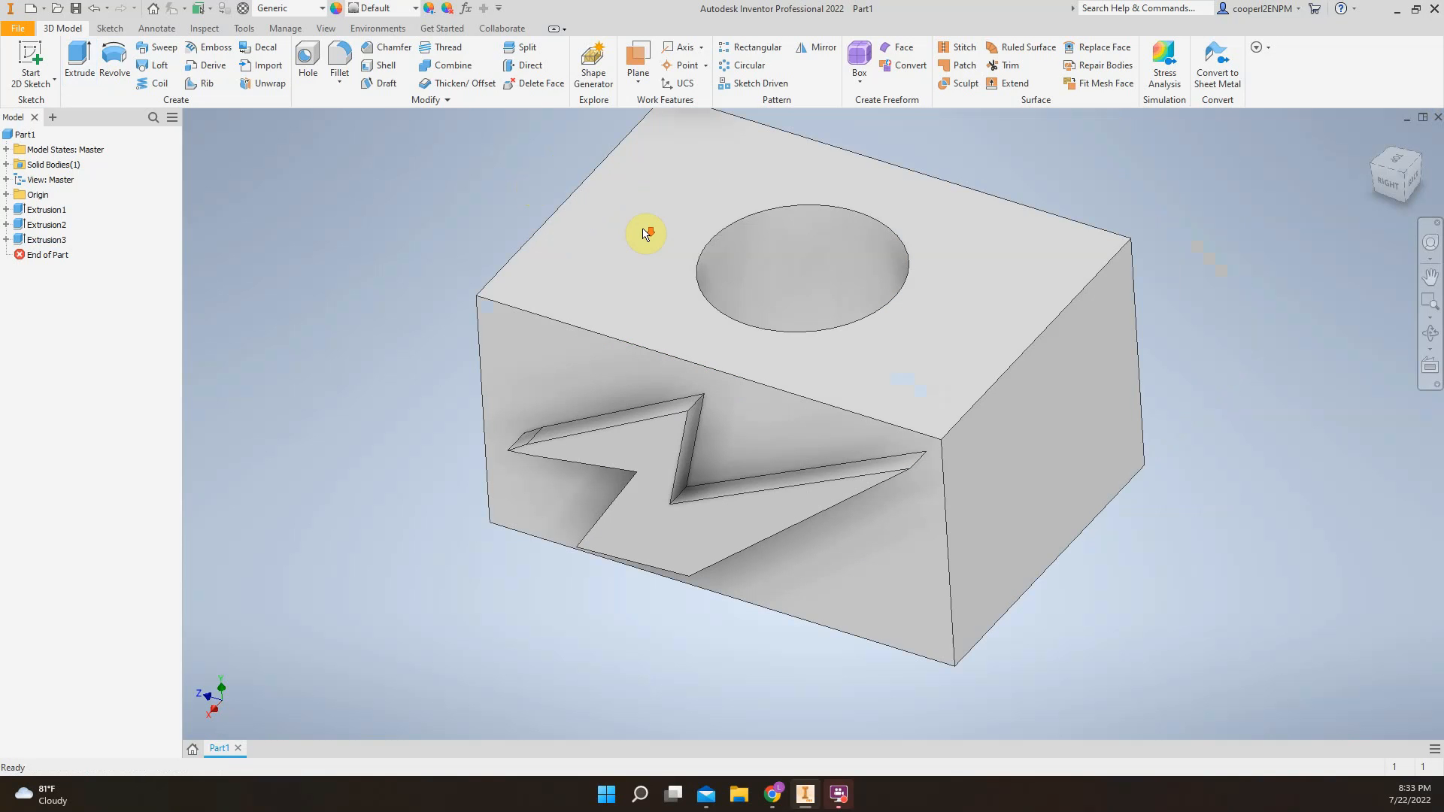
key(s)
click(1041, 456)
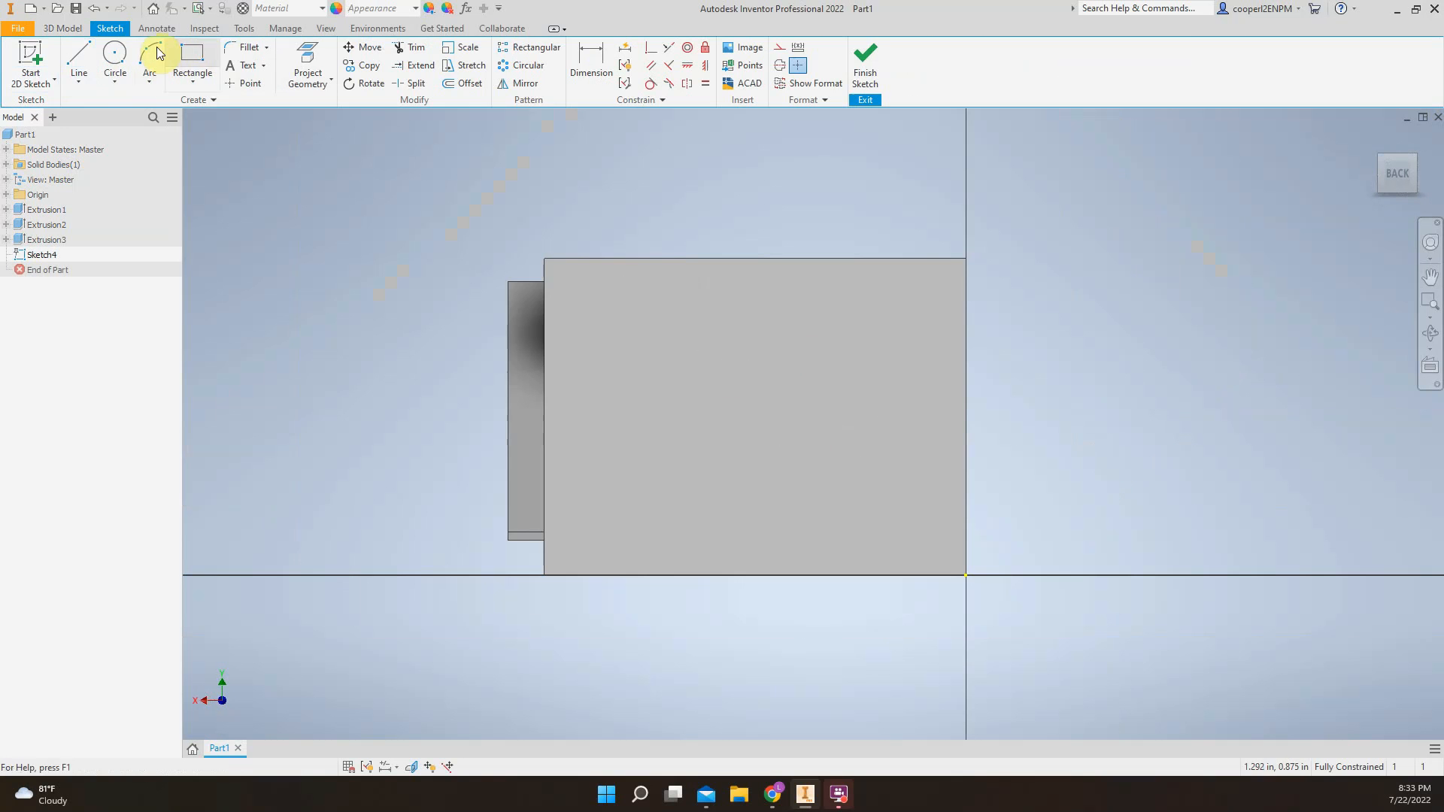
click(192, 60)
click(592, 288)
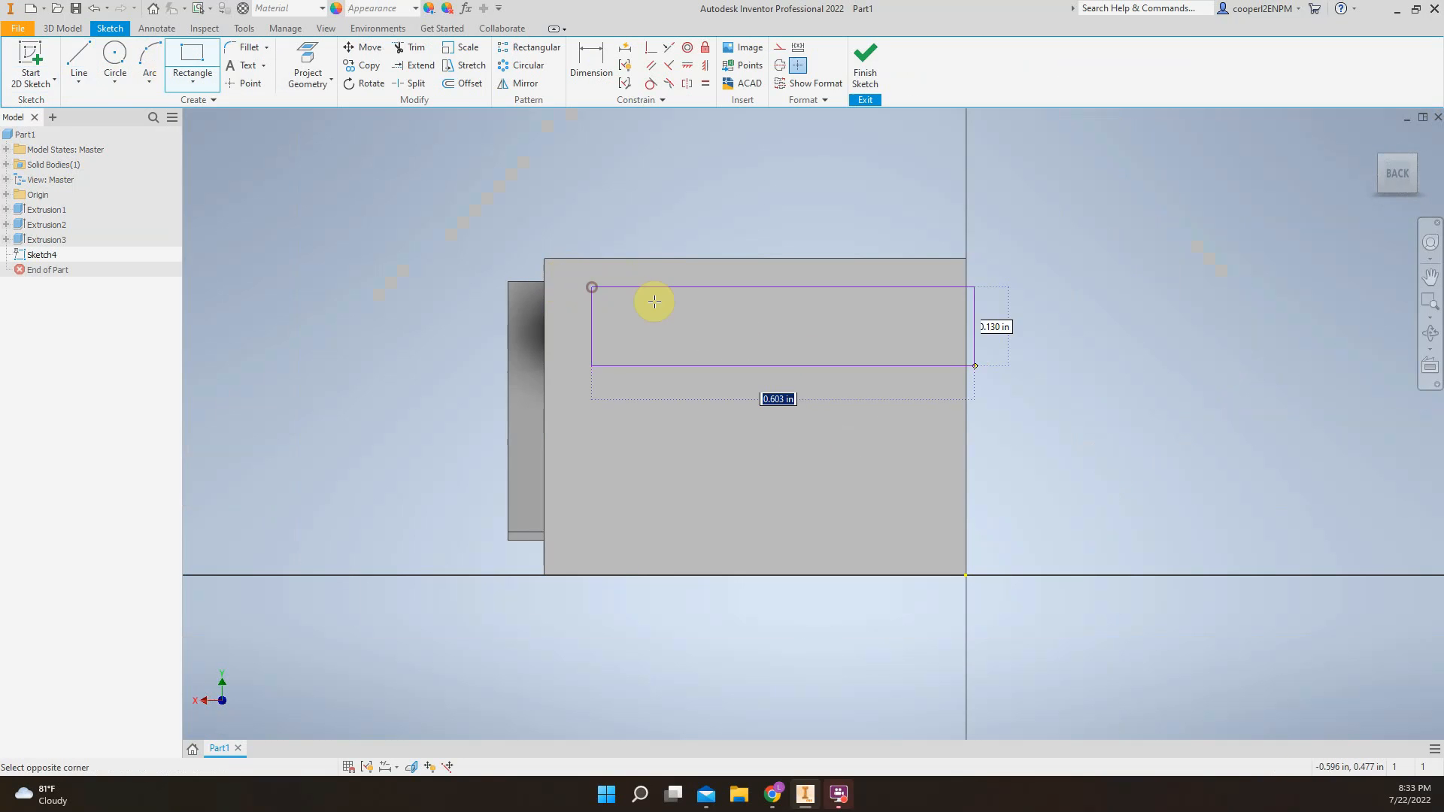
click(928, 347)
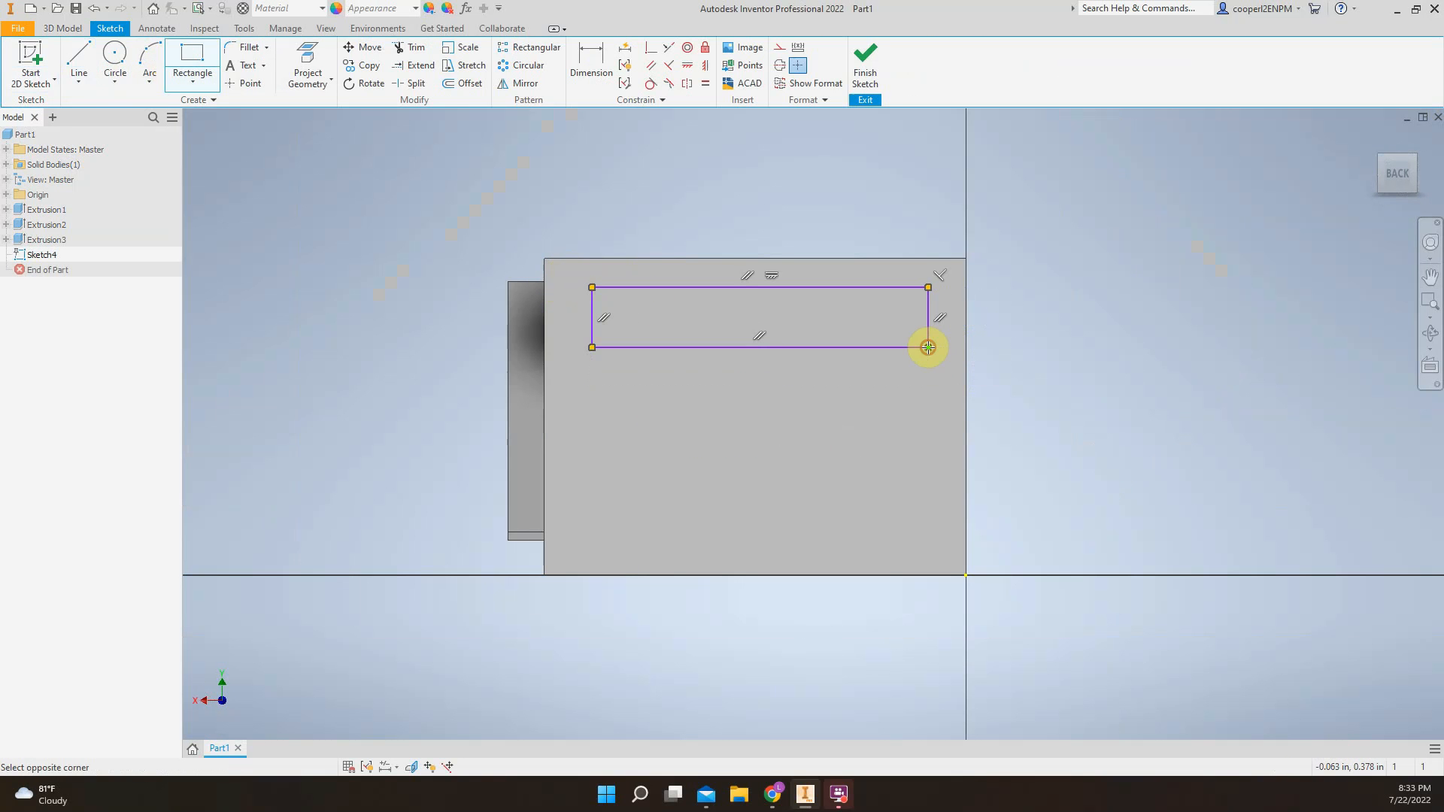
Draw two more rectangles about 0.56 by 0.1 in, aligned and spaced below the first, and finish the sketch
click(591, 399)
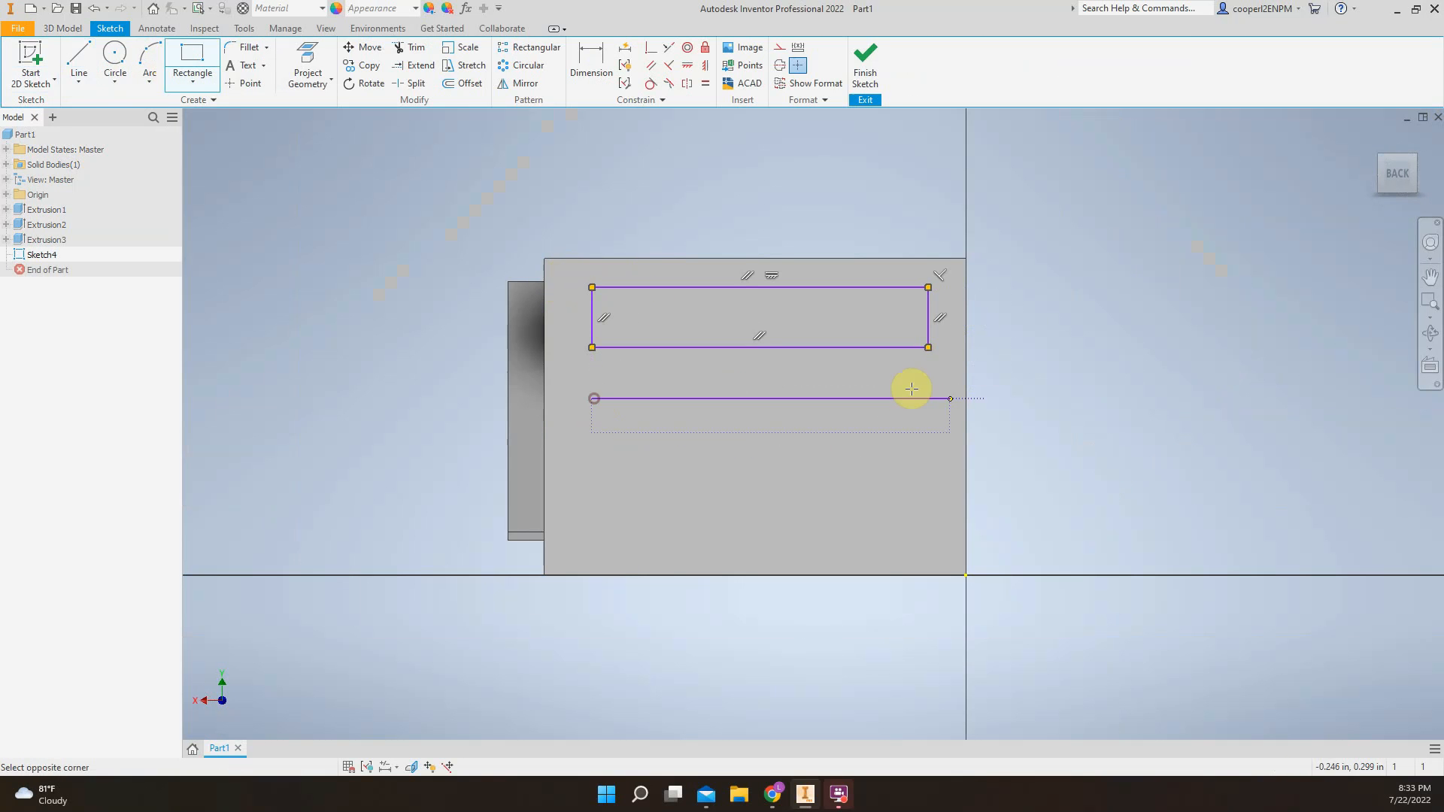
click(928, 457)
click(914, 512)
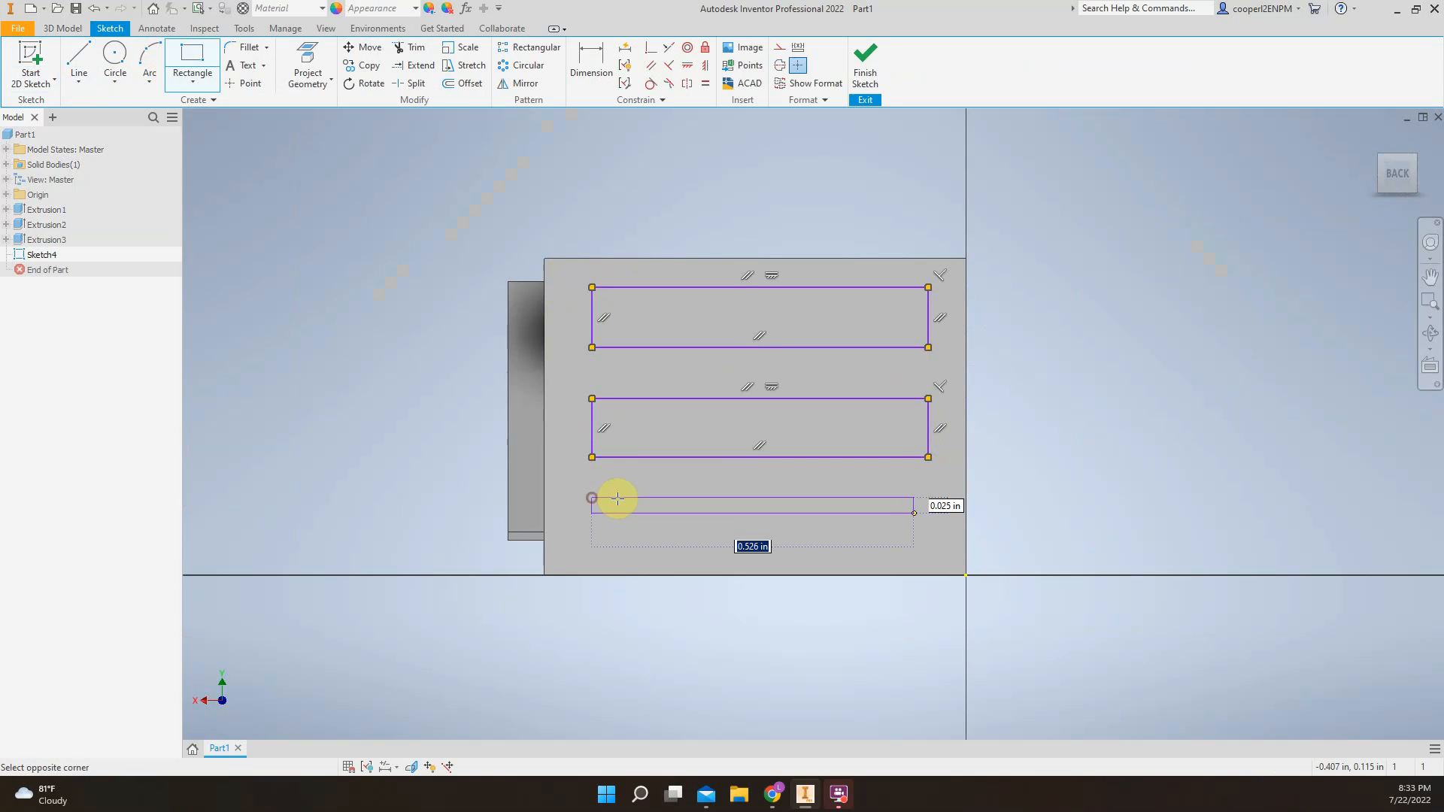
click(933, 554)
click(864, 68)
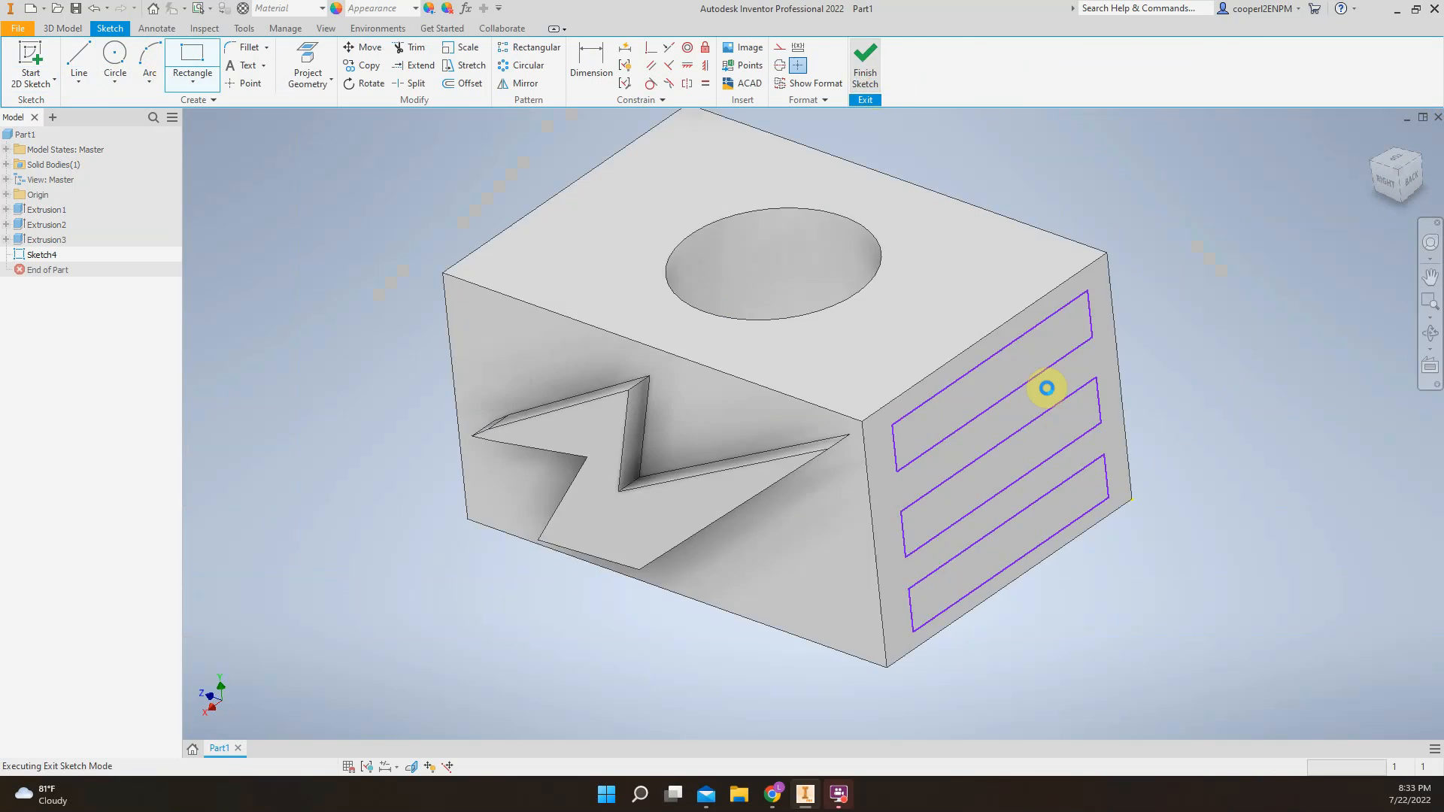
Extrude all three rectangles on the back face outward by 0.06 in, joined to the box
key(e)
middle_drag(873, 322, 717, 313)
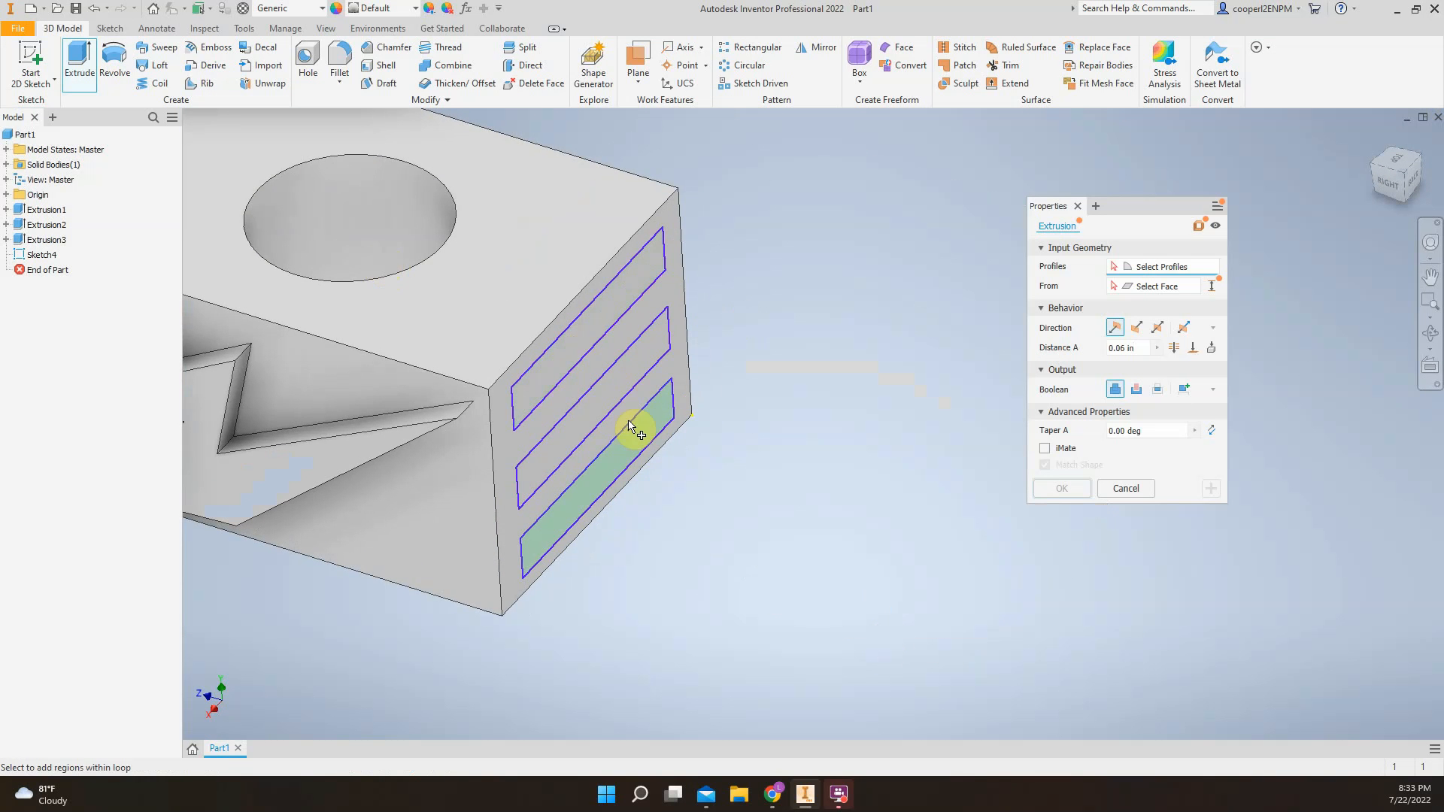
middle_drag(674, 392, 752, 425)
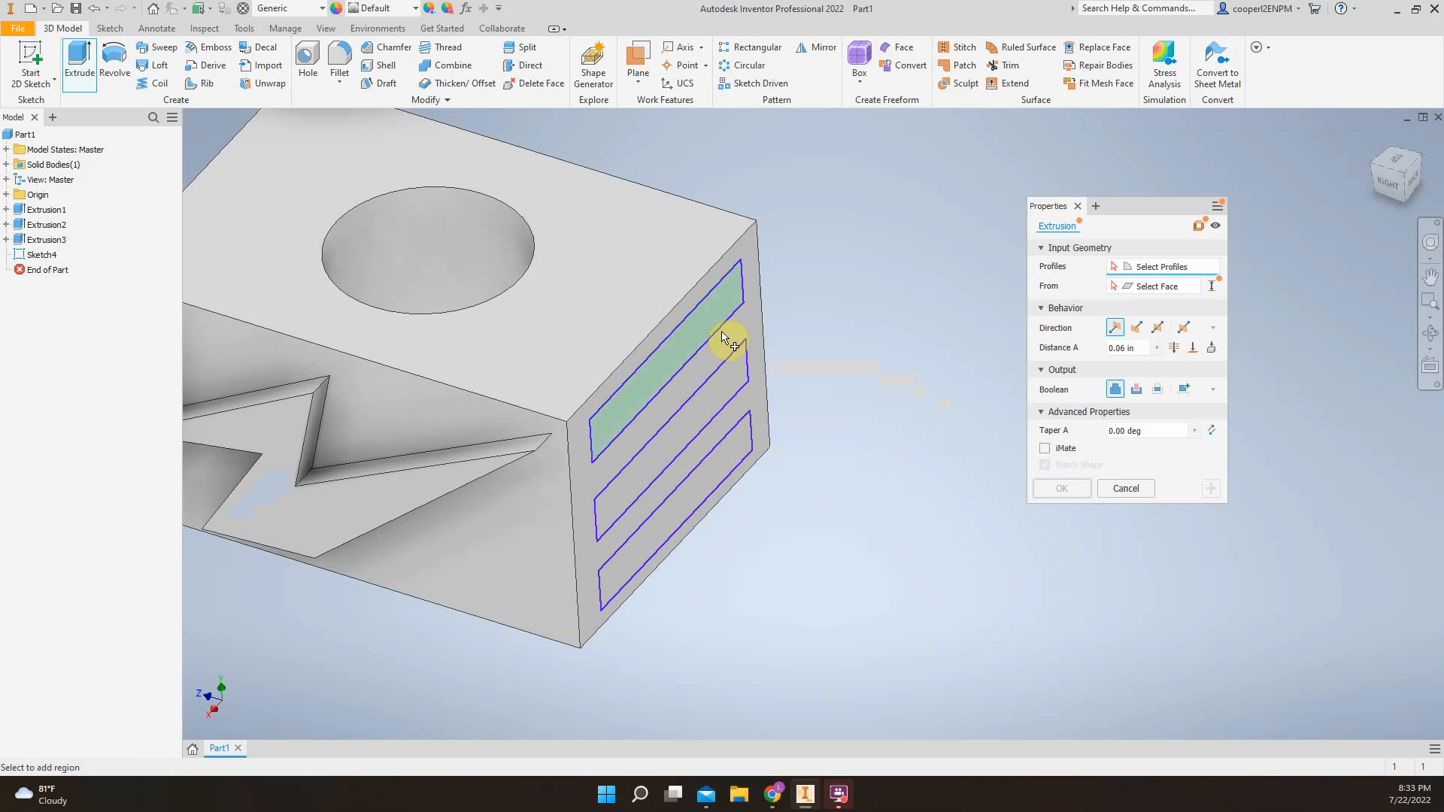
click(701, 324)
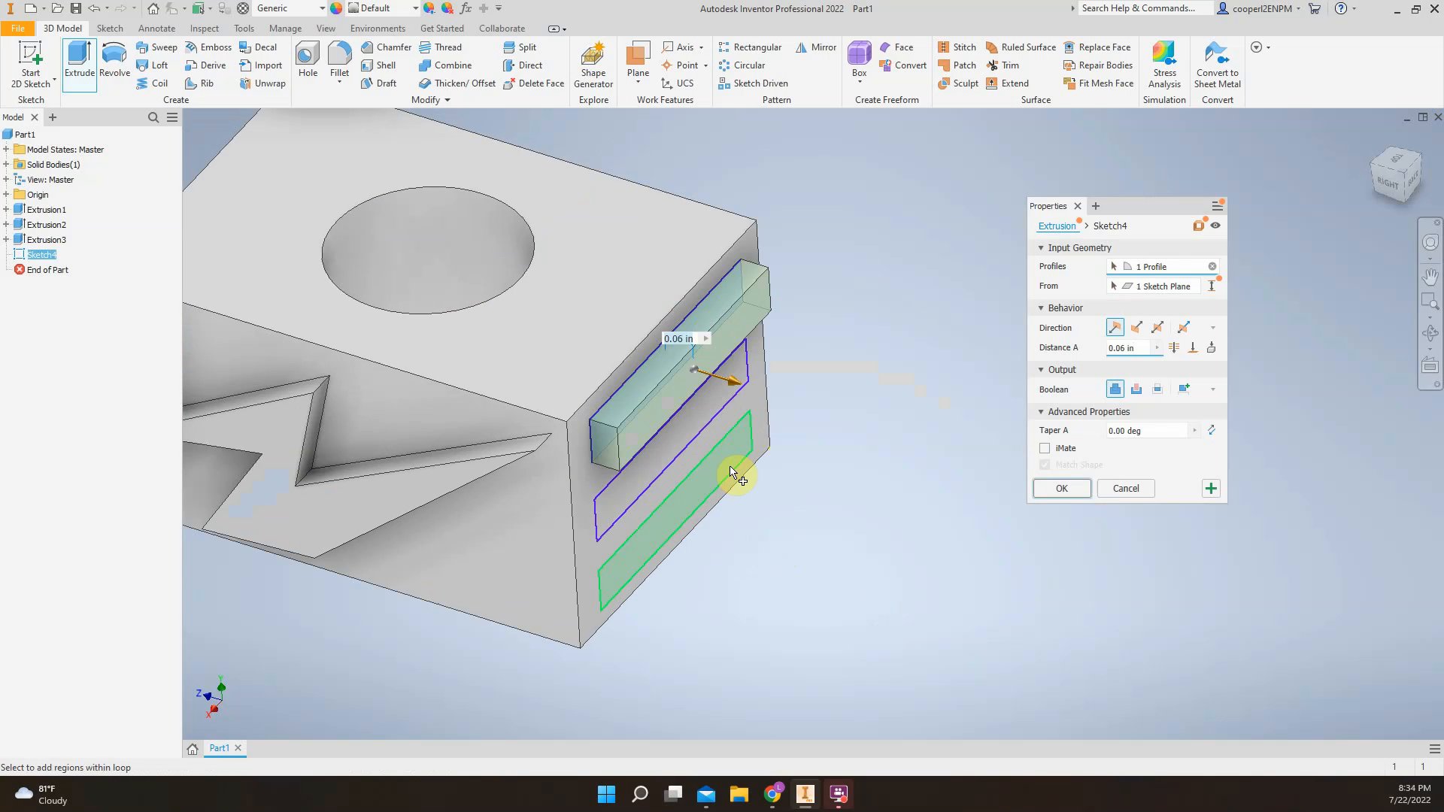
scroll(722, 481, up, 3)
click(712, 485)
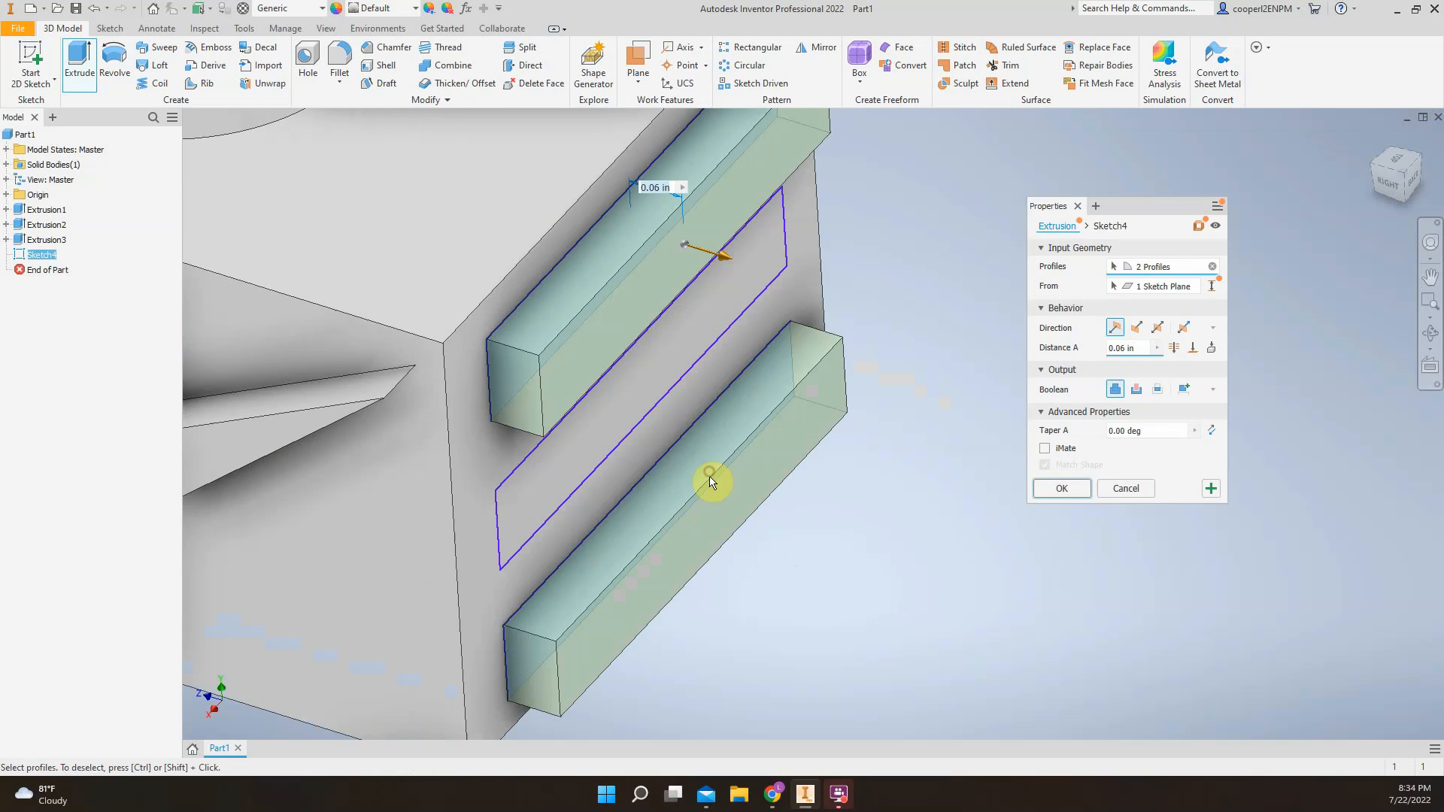
click(560, 482)
scroll(590, 522, down, 5)
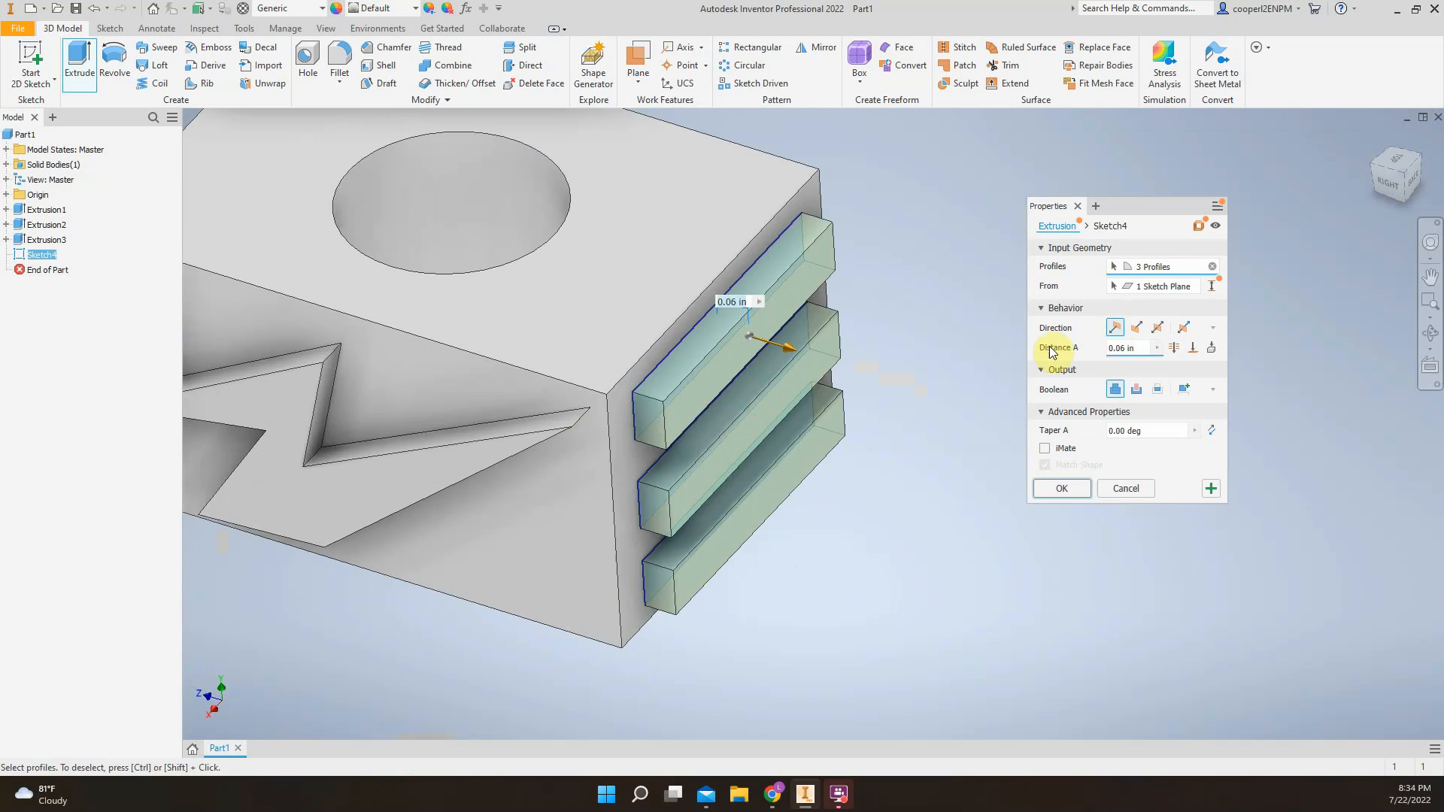
click(786, 348)
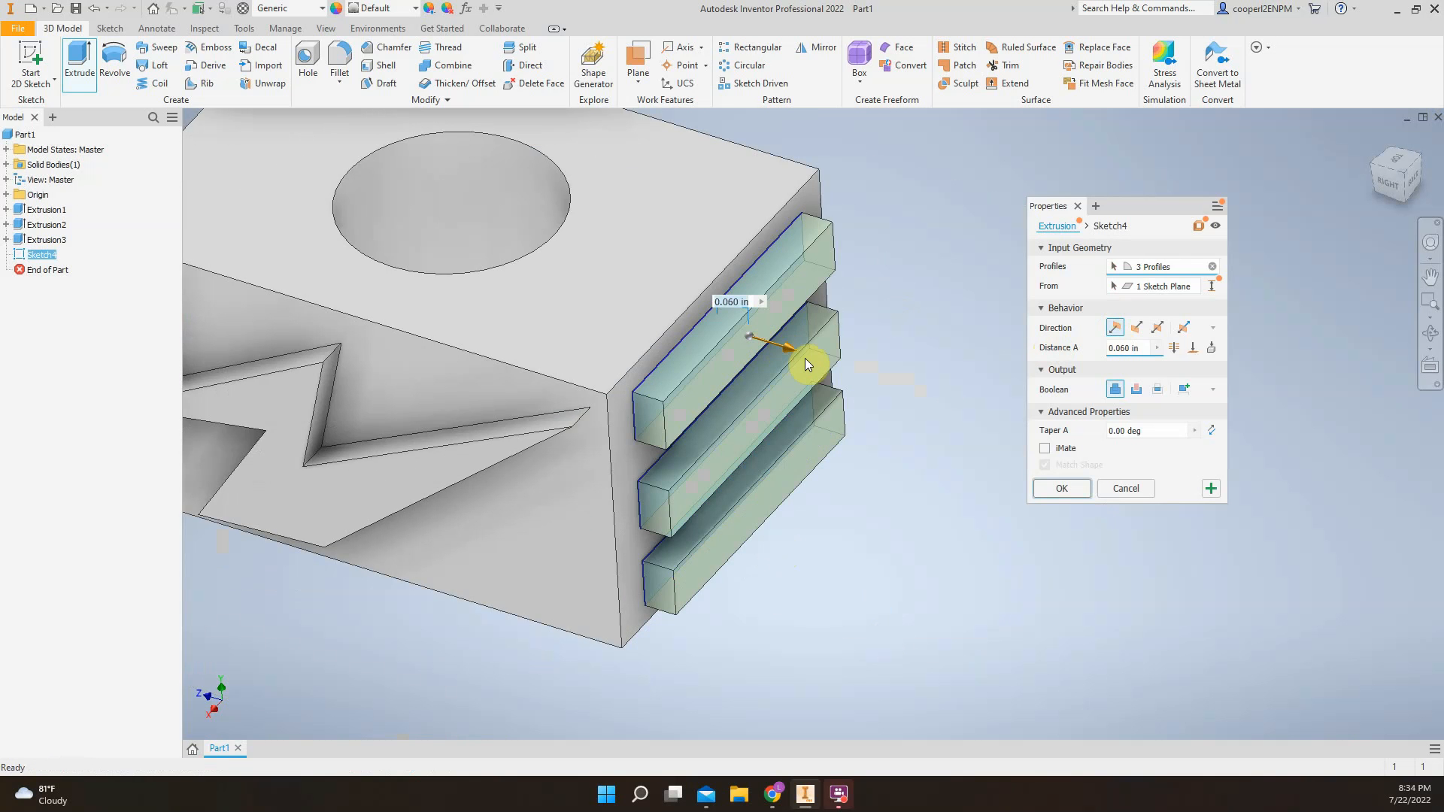
click(1059, 488)
scroll(920, 505, down, 3)
middle_drag(666, 422, 711, 440)
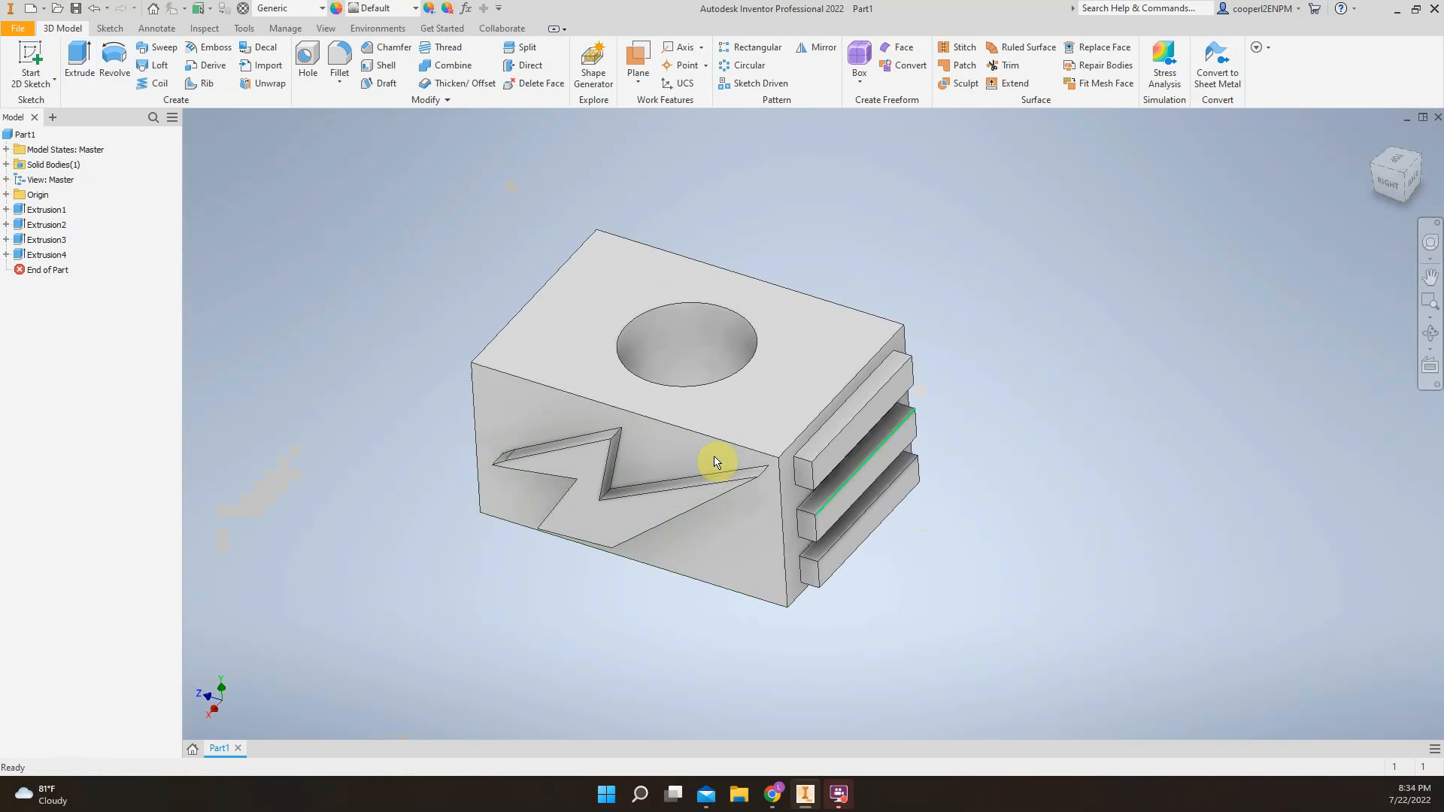
key(s)
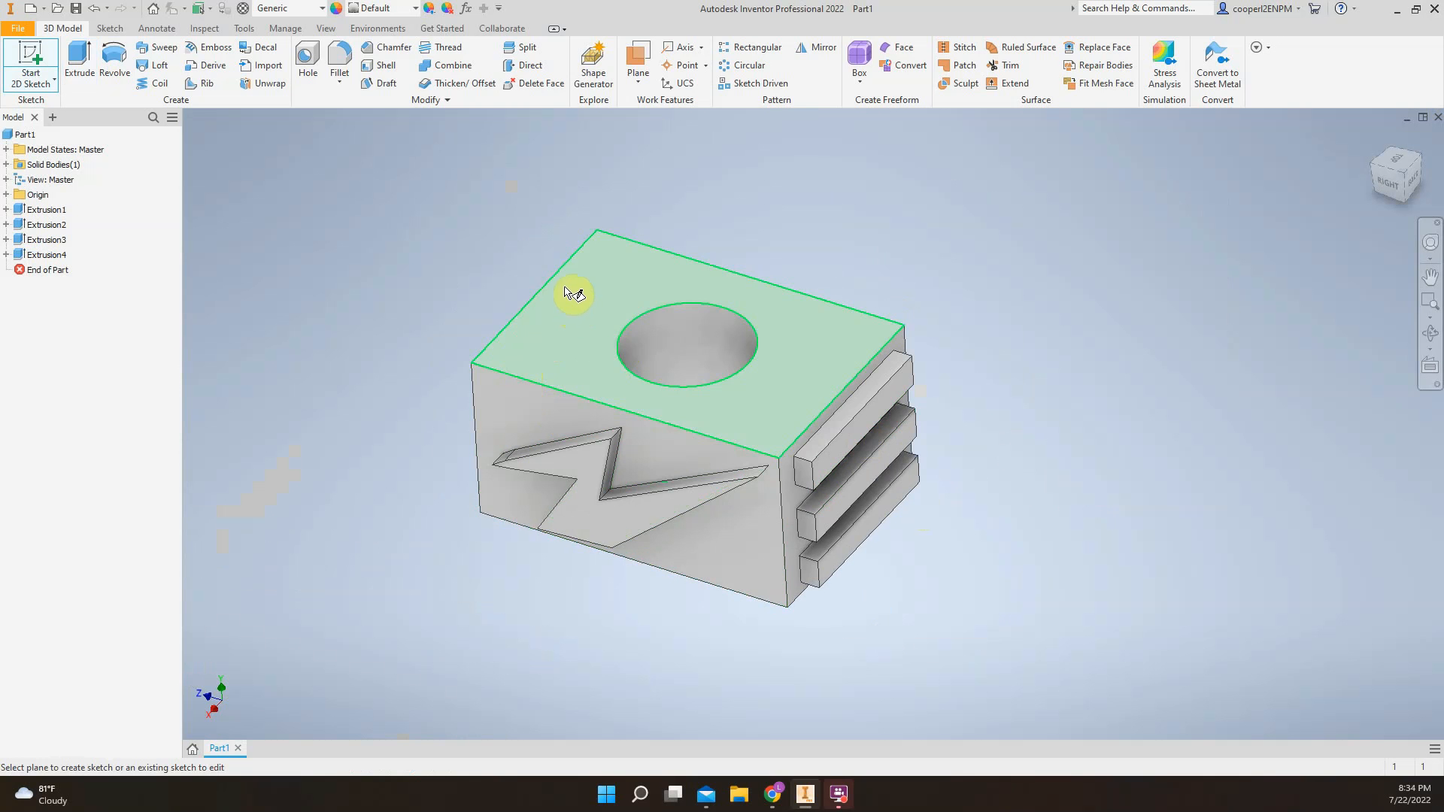
key(Escape)
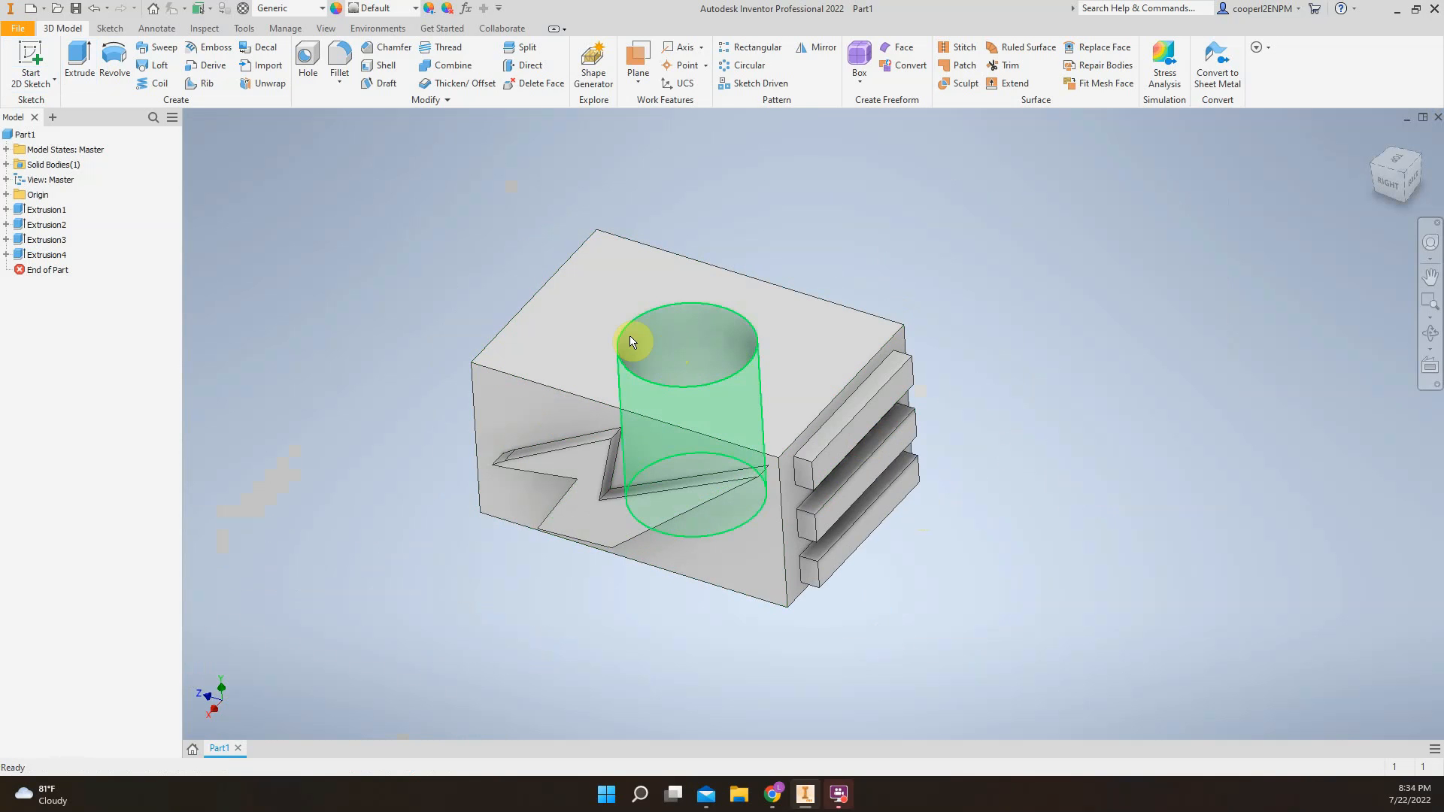